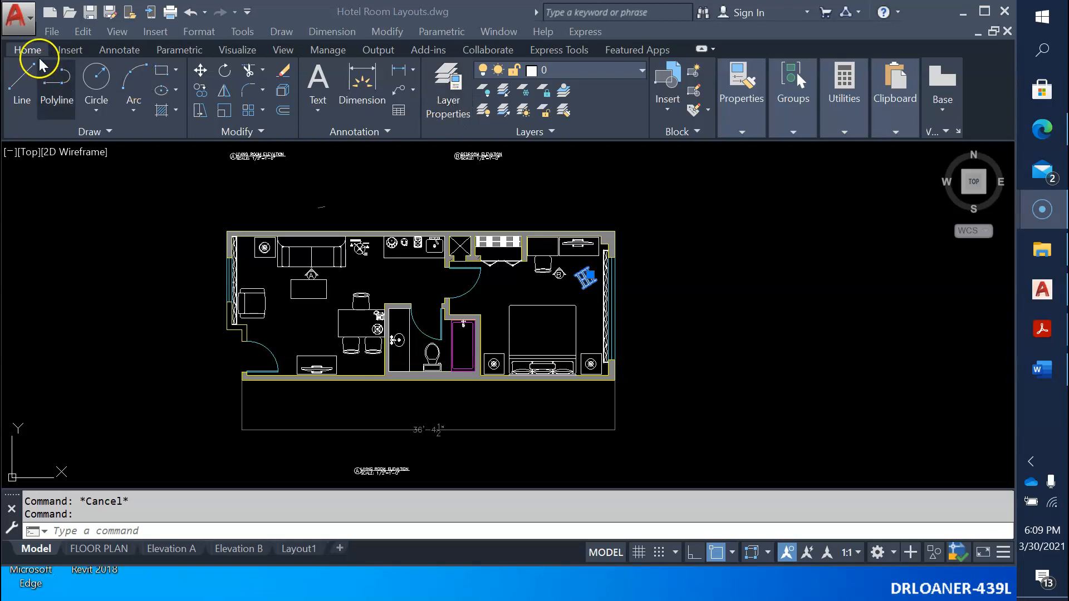
Step: Open the Layer Properties Manager for the hotel room drawing
{"action": "left_click", "coordinate": [451, 110]}
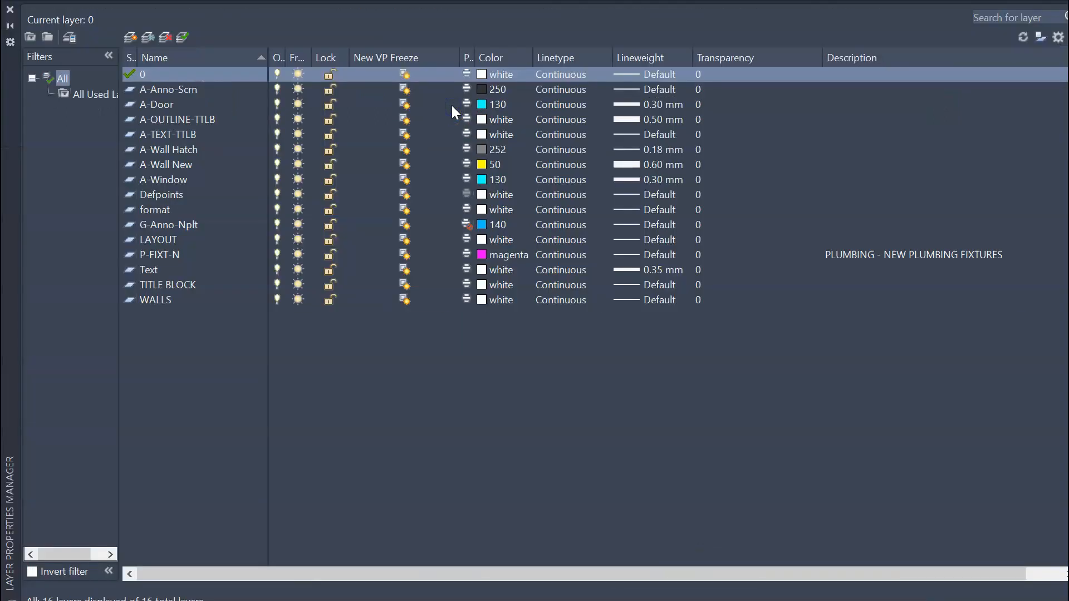
{"action": "left_click", "coordinate": [9, 10]}
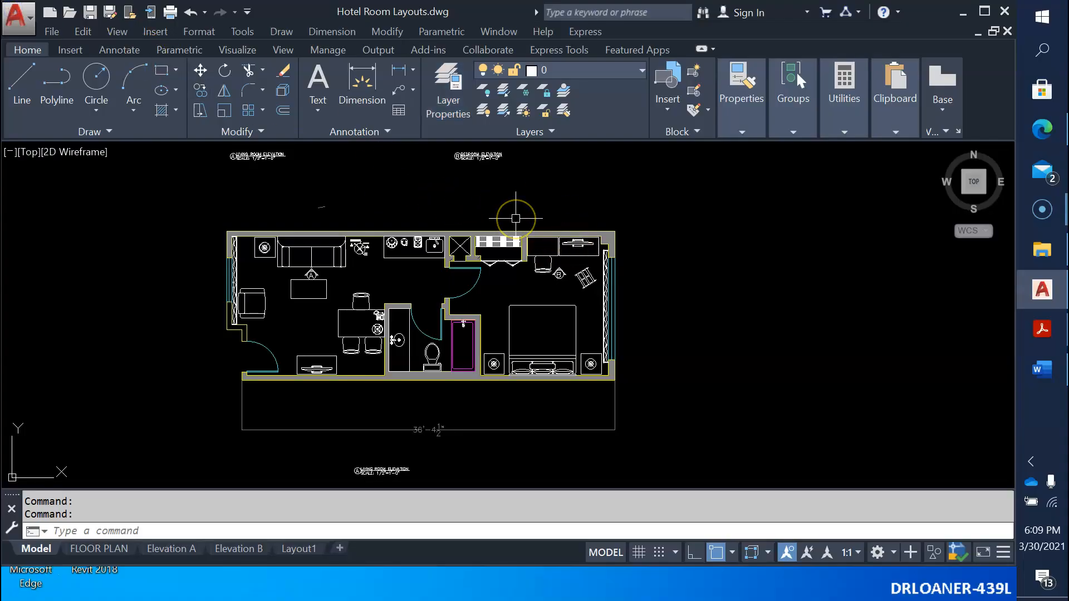
{"action": "type", "text": "la"}
{"action": "key", "text": "Return"}
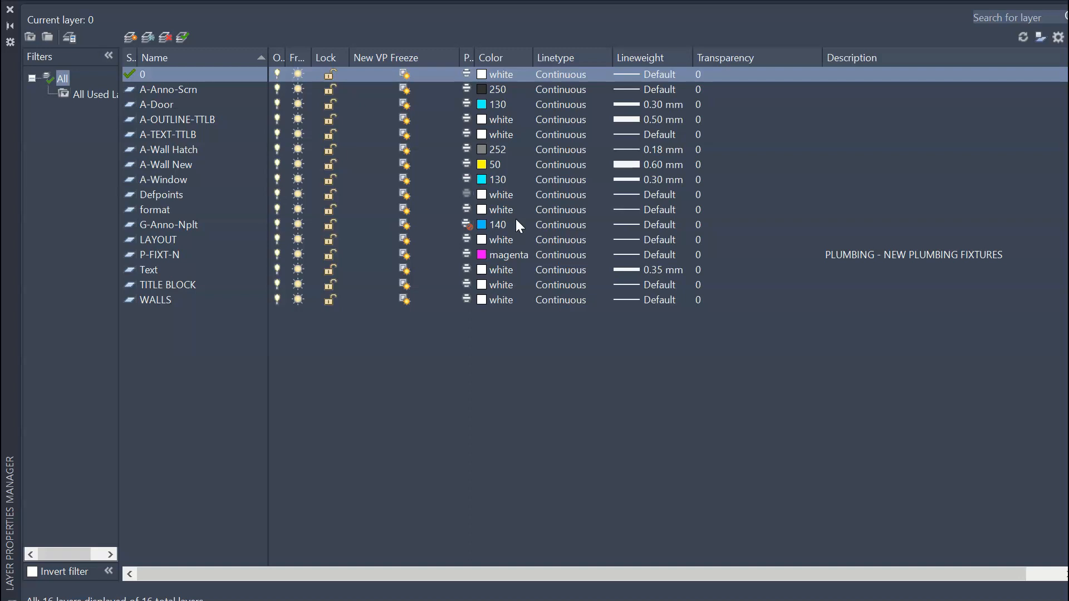
Step: Create a new layer based on A-Door and name it A-Cabinet
{"action": "left_click", "coordinate": [190, 164]}
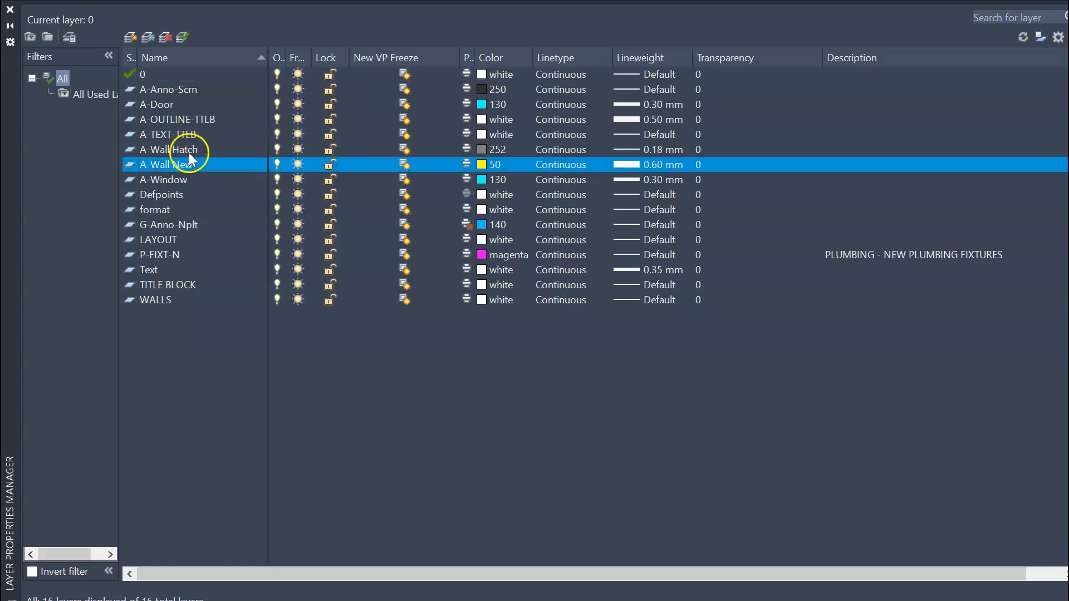
{"action": "left_click", "coordinate": [182, 105]}
{"action": "left_click", "coordinate": [176, 122]}
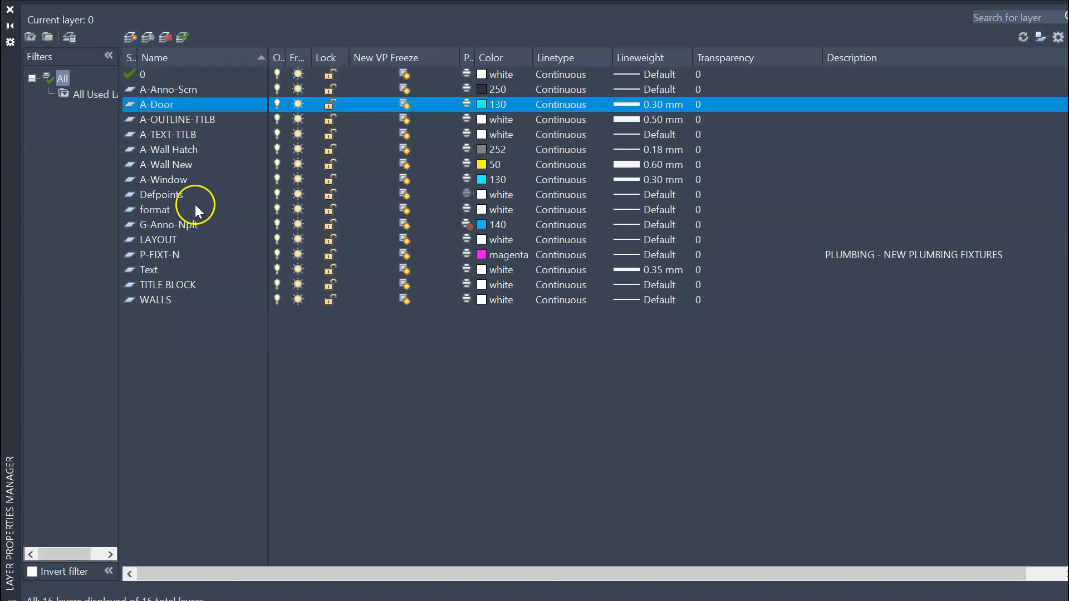
{"action": "left_click", "coordinate": [130, 38]}
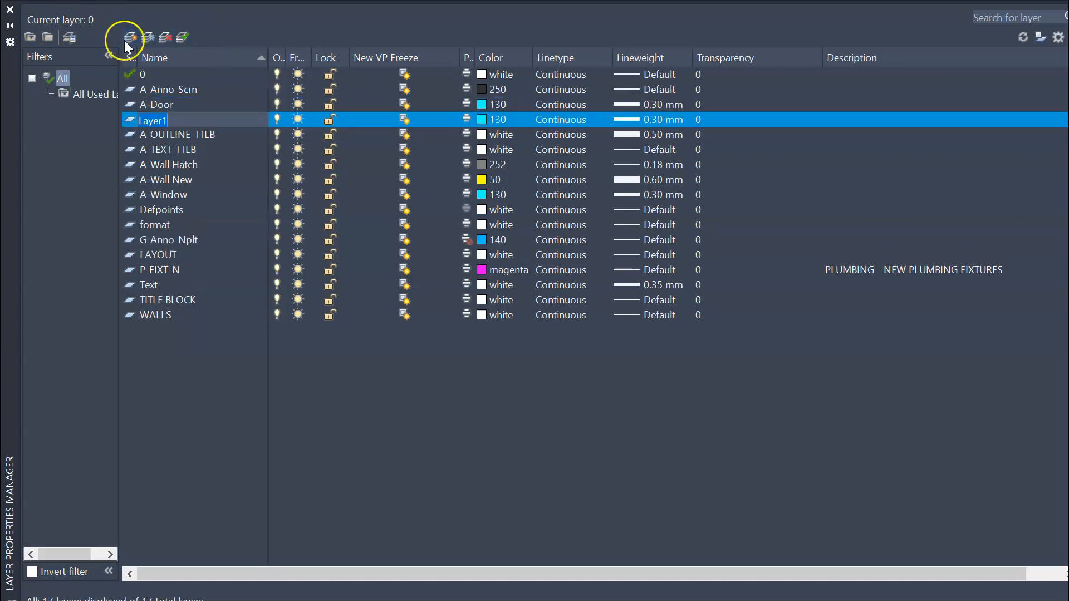
{"action": "left_click_drag", "start_coordinate": [184, 119], "coordinate": [129, 118]}
{"action": "type", "text": "a-"}
{"action": "key", "text": "BackSpace"}
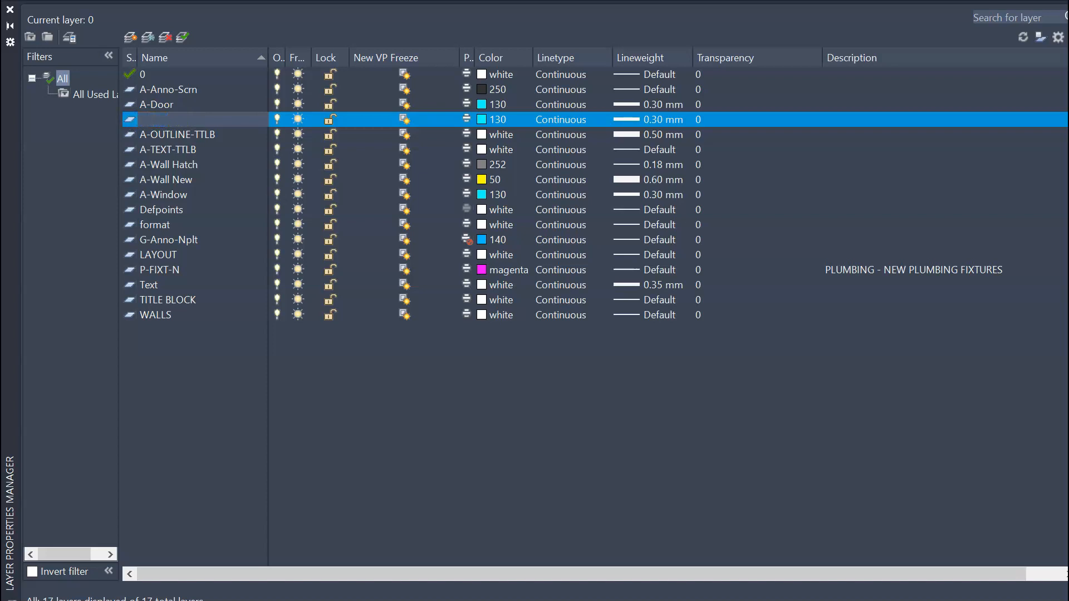
{"action": "type", "text": "a"}
{"action": "key", "text": "BackSpace"}
{"action": "type", "text": "A-Cabinet"}
Step: Set the A-Cabinet layer's color to green and its lineweight to 0.25 mm
{"action": "left_click", "coordinate": [499, 119]}
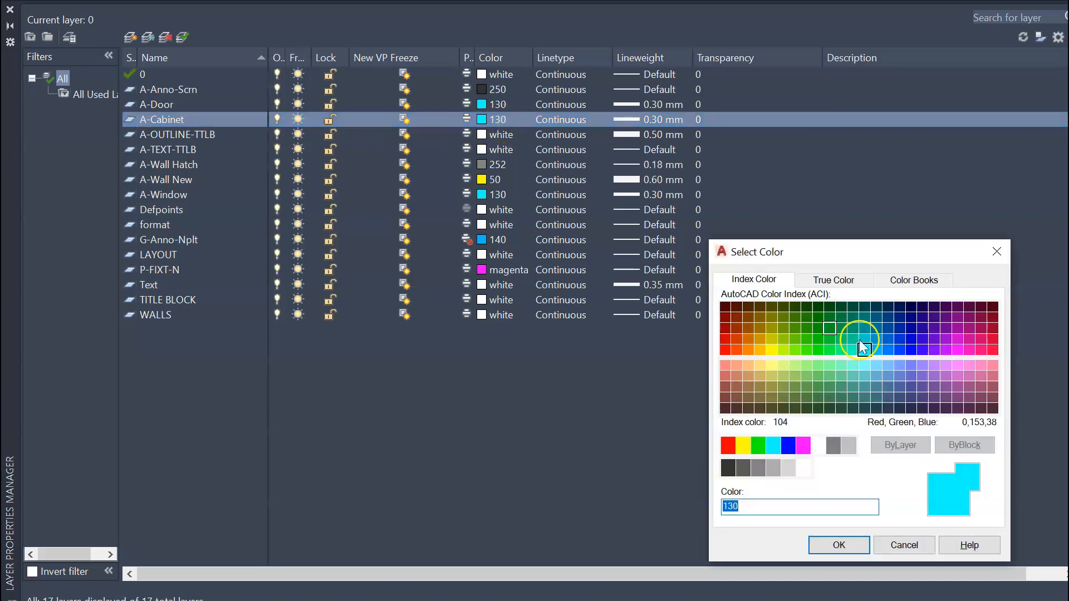
{"action": "left_click", "coordinate": [760, 447]}
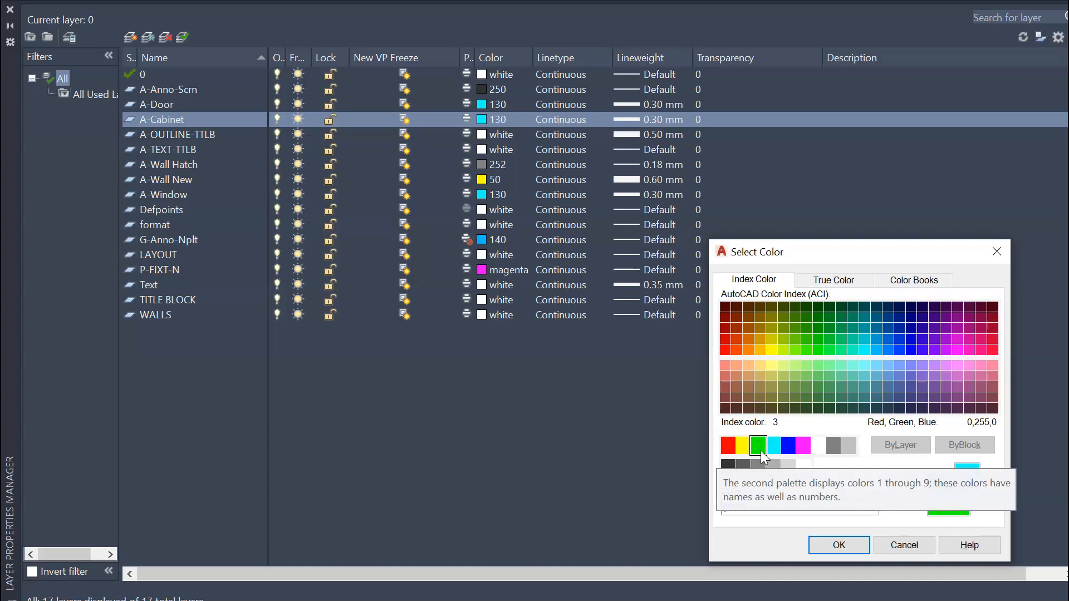
{"action": "left_click", "coordinate": [838, 545]}
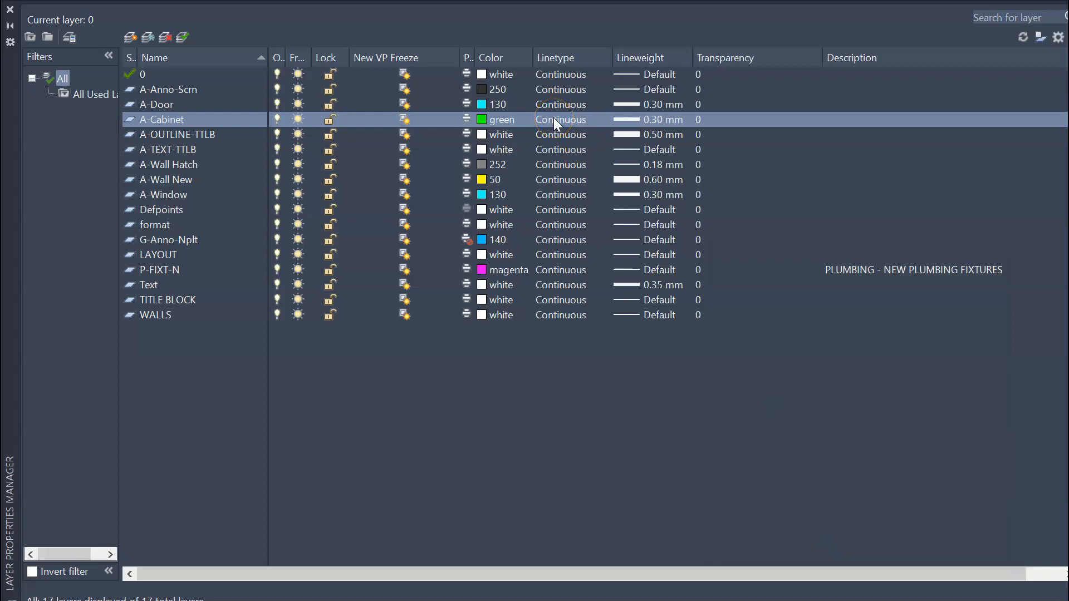
{"action": "left_click", "coordinate": [632, 120]}
{"action": "left_click", "coordinate": [854, 421]}
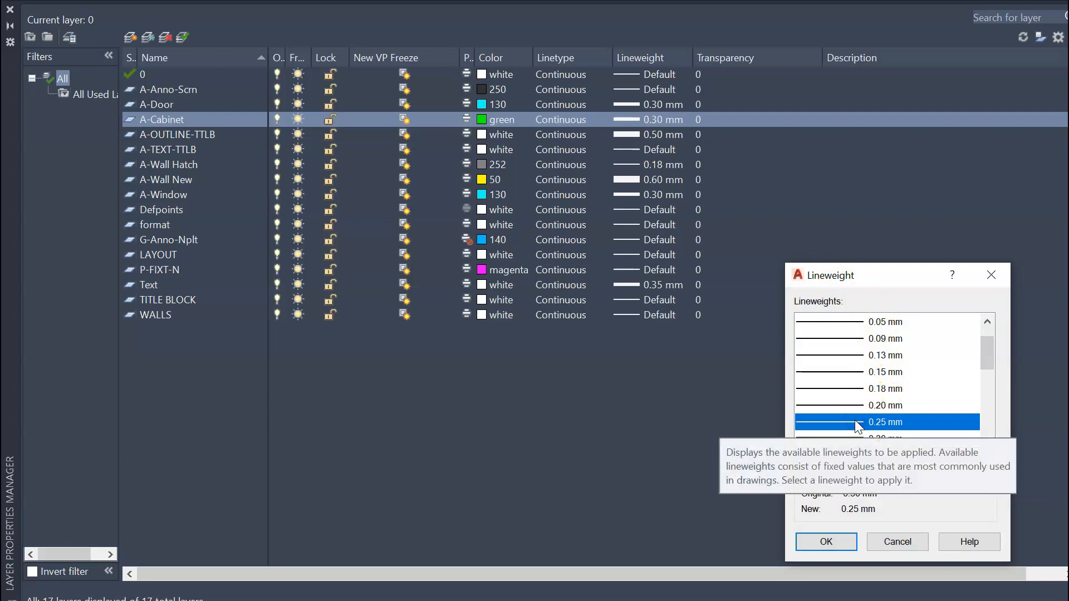
{"action": "left_click", "coordinate": [826, 541]}
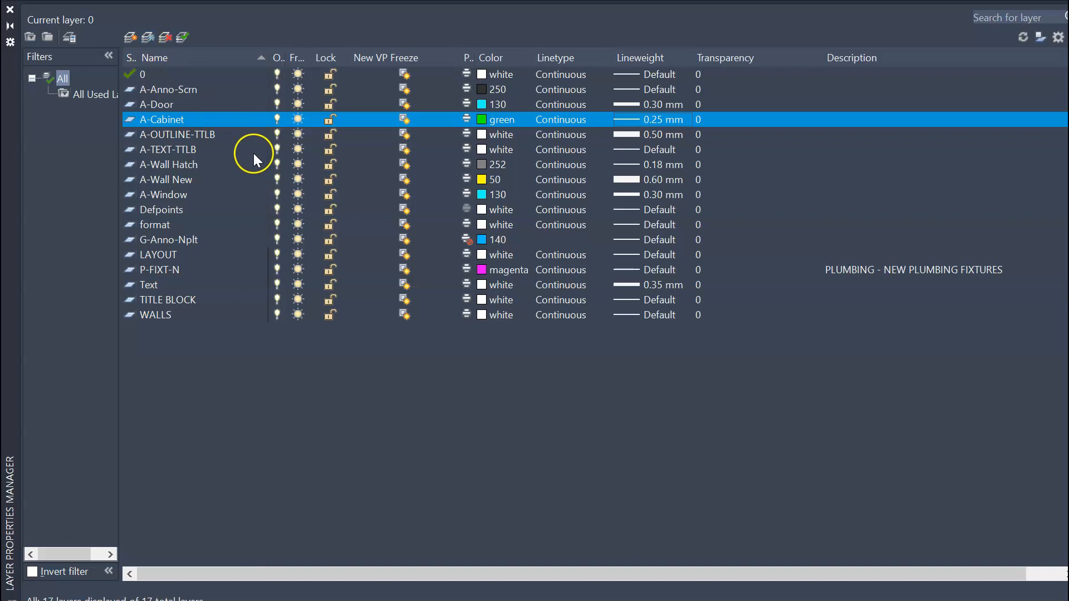
Step: Create a new layer based on A-Cabinet and name it A-Appliance
{"action": "key", "text": "alt+n"}
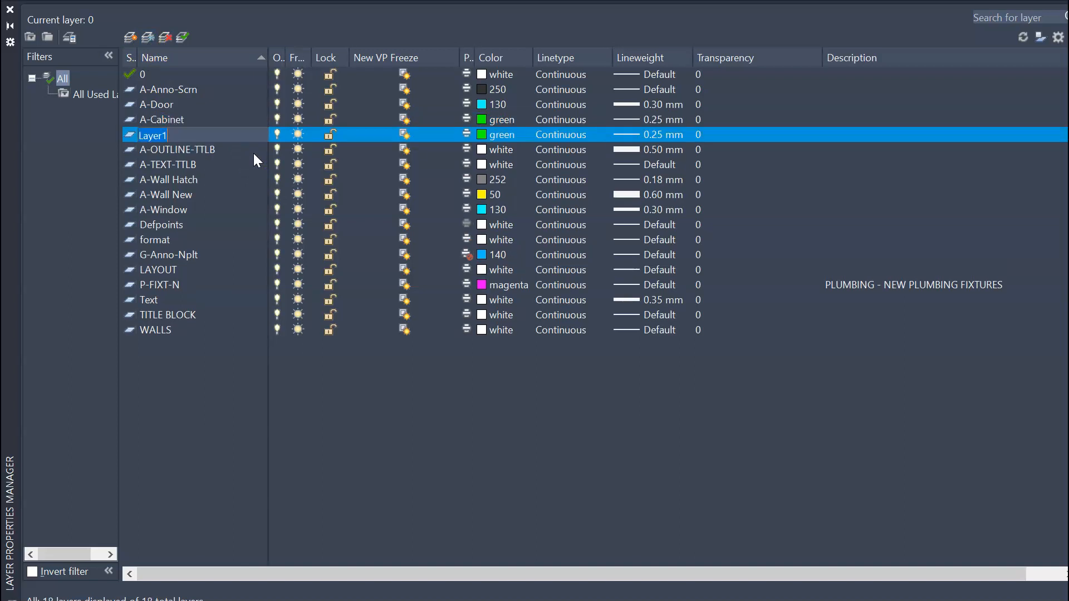
{"action": "left_click_drag", "start_coordinate": [177, 134], "coordinate": [75, 133]}
{"action": "type", "text": "A-appl"}
{"action": "key", "text": "BackSpace"}
{"action": "key", "text": "BackSpace"}
{"action": "key", "text": "BackSpace"}
{"action": "key", "text": "BackSpace"}
{"action": "type", "text": "Appliance"}
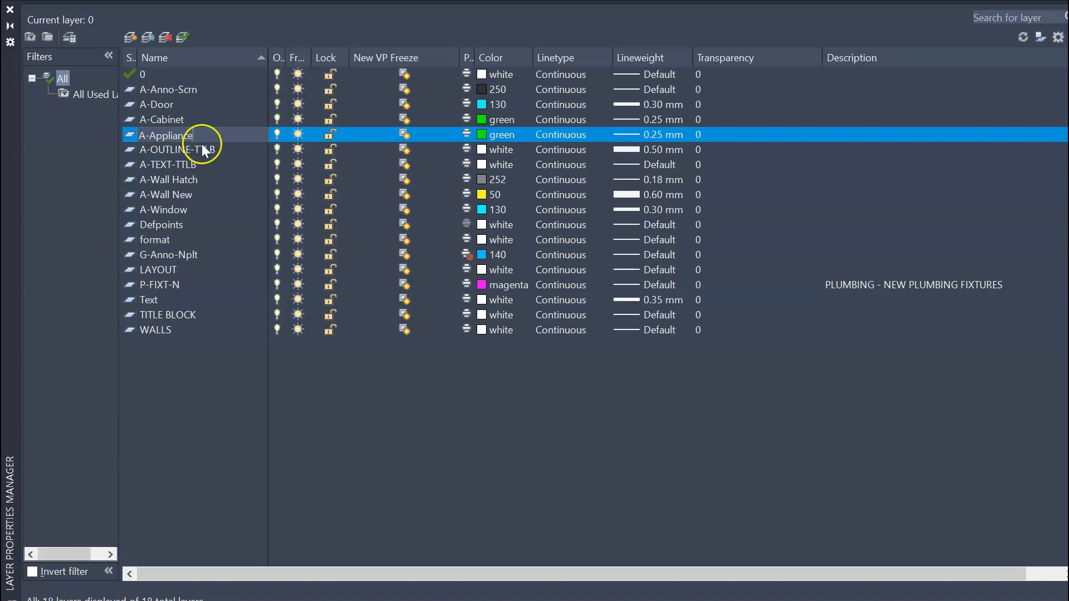
Step: Set the A-Appliance layer's color to magenta and its lineweight to 0.18 mm
{"action": "left_click", "coordinate": [497, 135]}
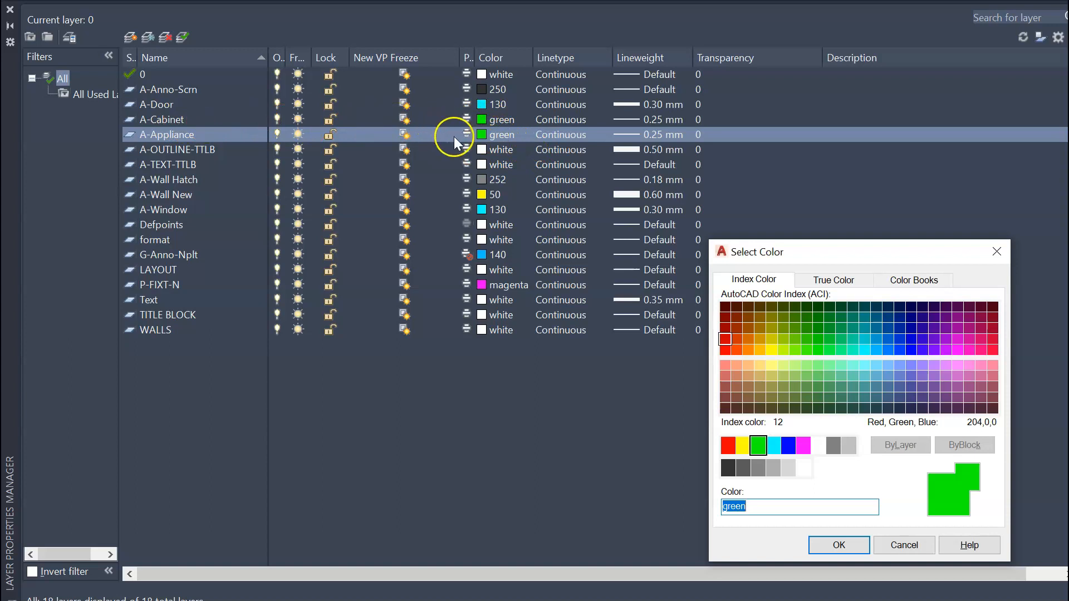
{"action": "left_click", "coordinate": [804, 445]}
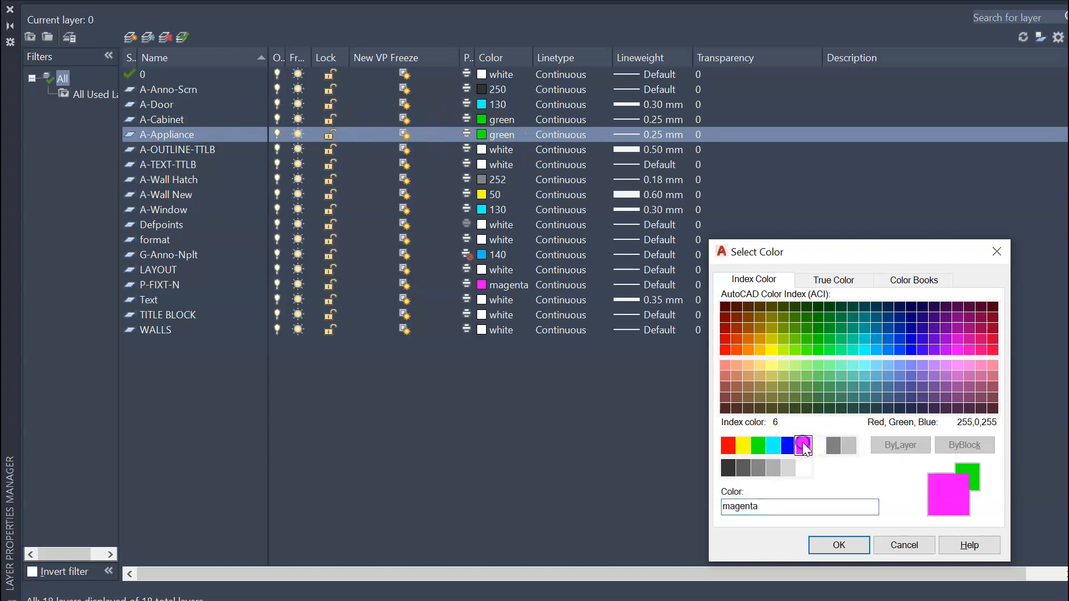
{"action": "left_click", "coordinate": [846, 546]}
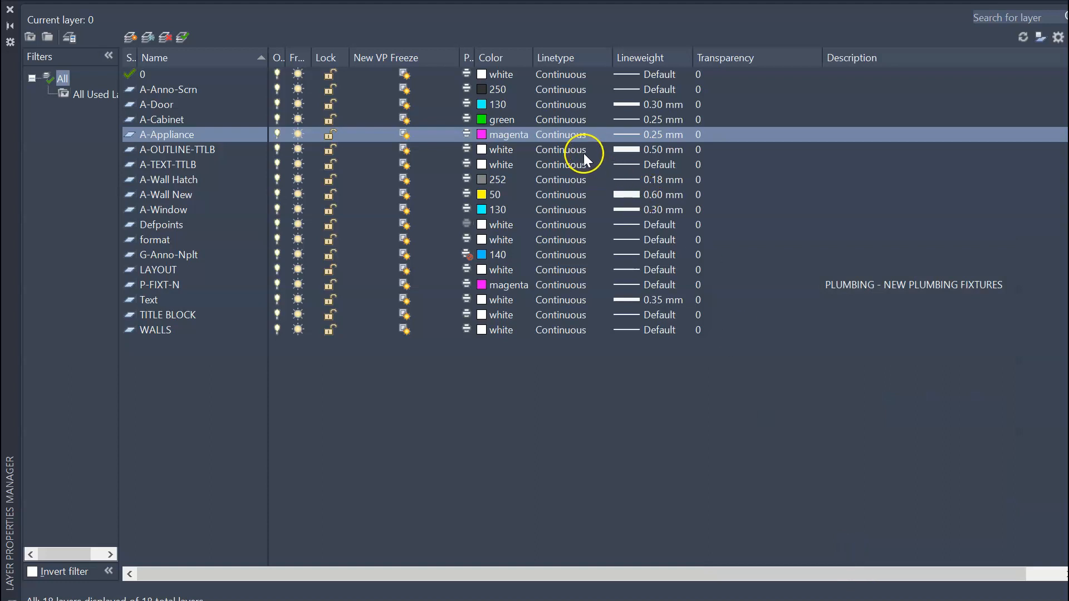
{"action": "left_click", "coordinate": [637, 134]}
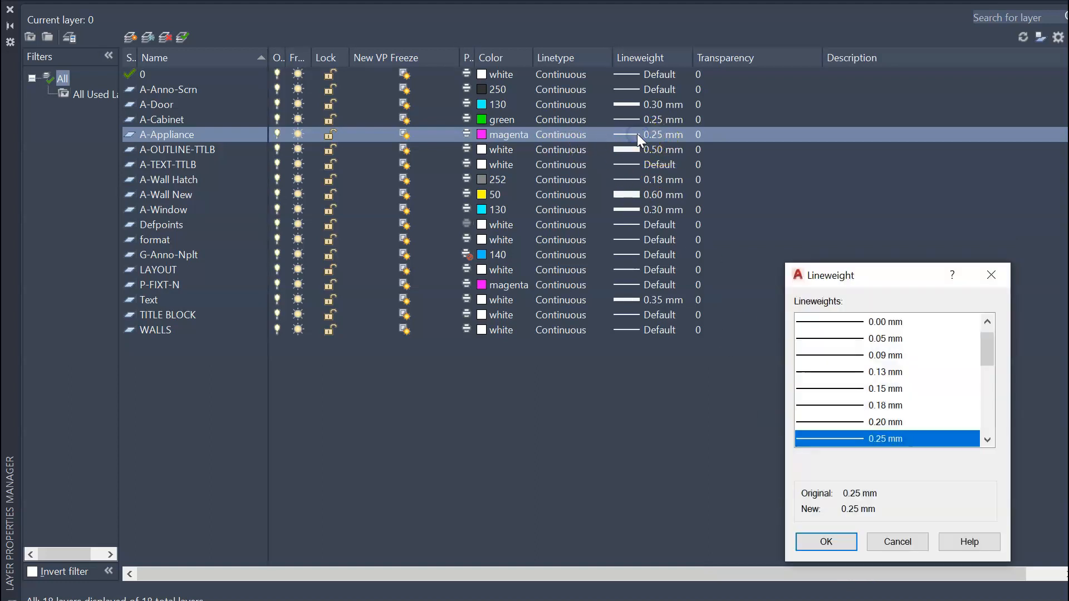
{"action": "left_click", "coordinate": [860, 405]}
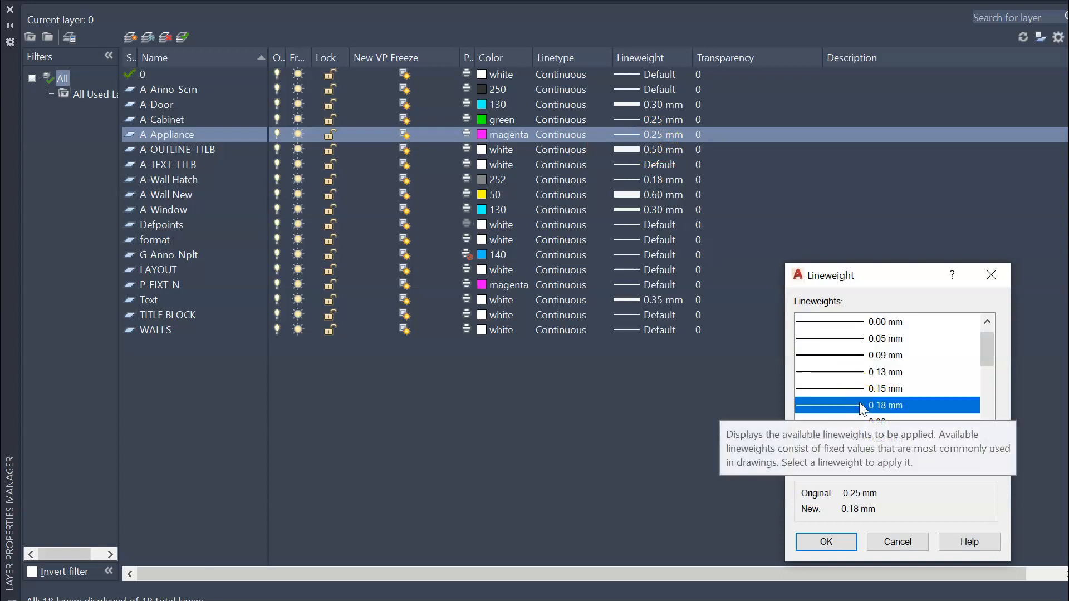
{"action": "left_click", "coordinate": [830, 540]}
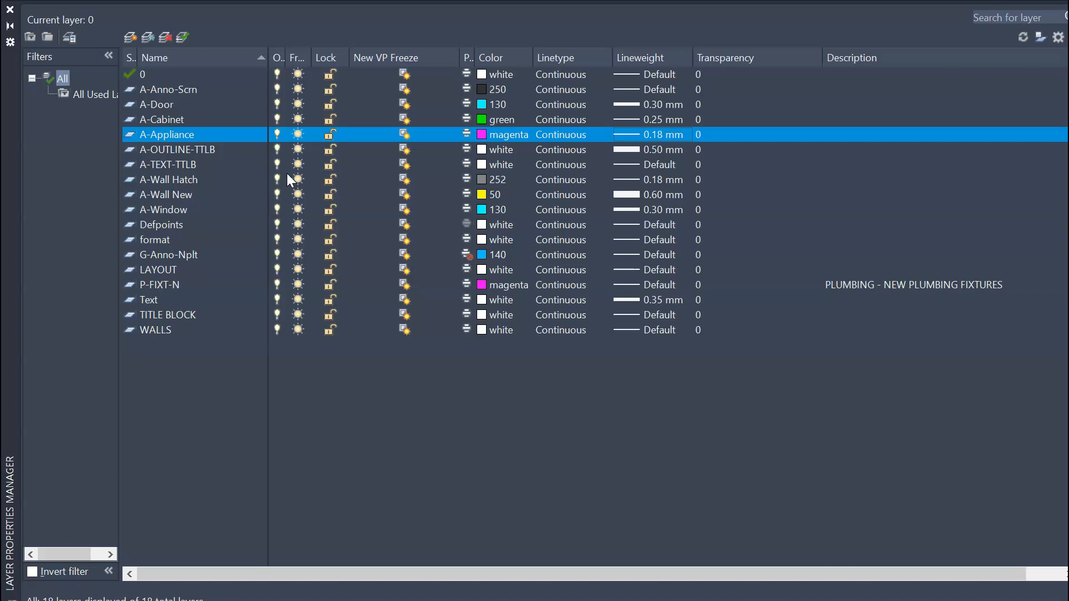
Step: Create a new layer based on A-OUTLINE-TTLB and name it A-Furniture
{"action": "left_click", "coordinate": [188, 178]}
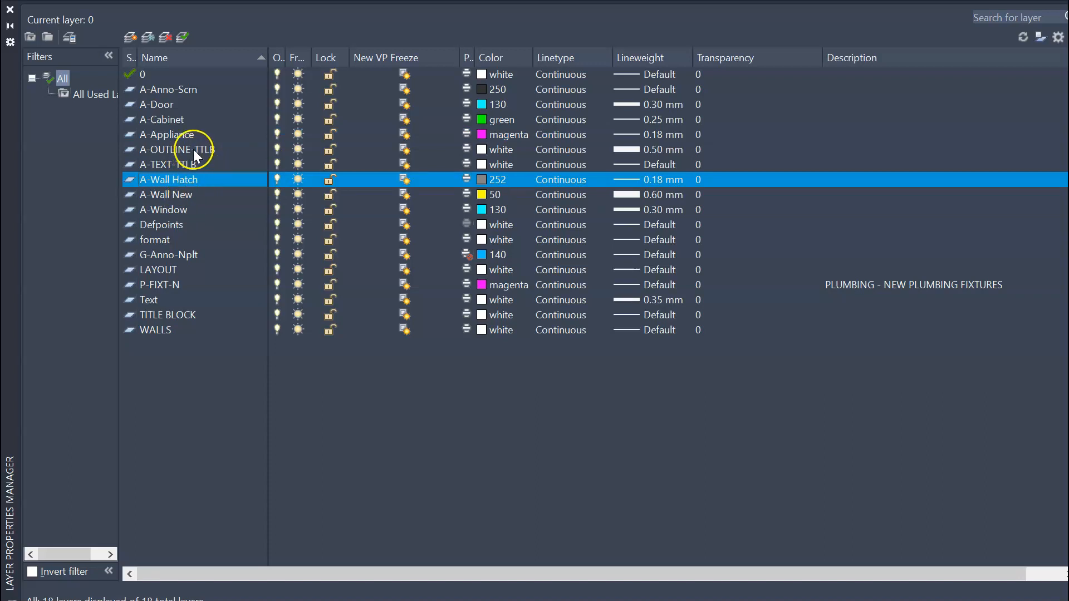
{"action": "right_click", "coordinate": [193, 148]}
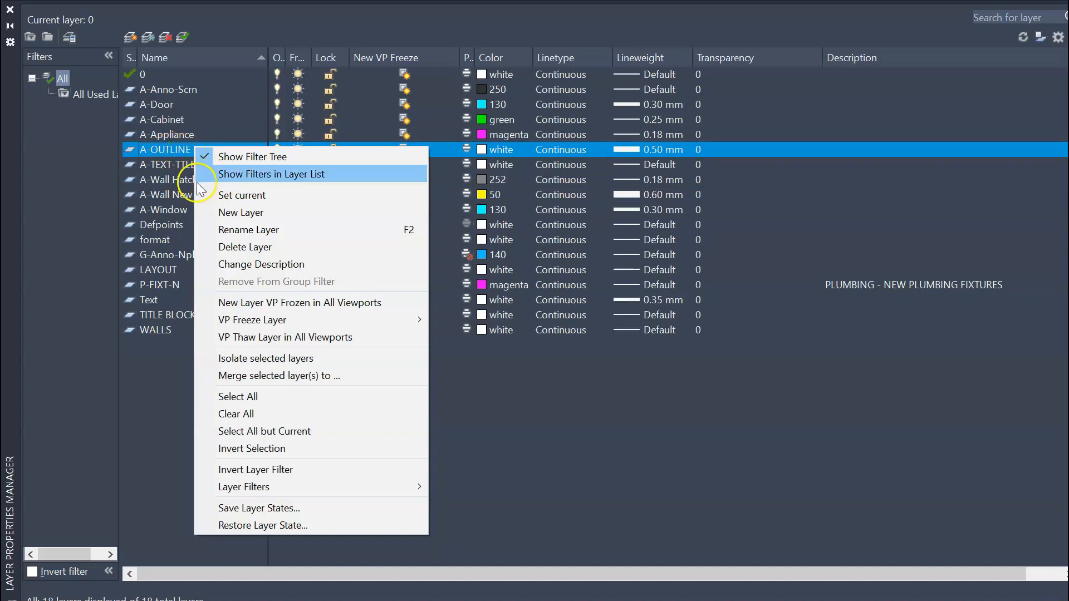
{"action": "left_click", "coordinate": [217, 212]}
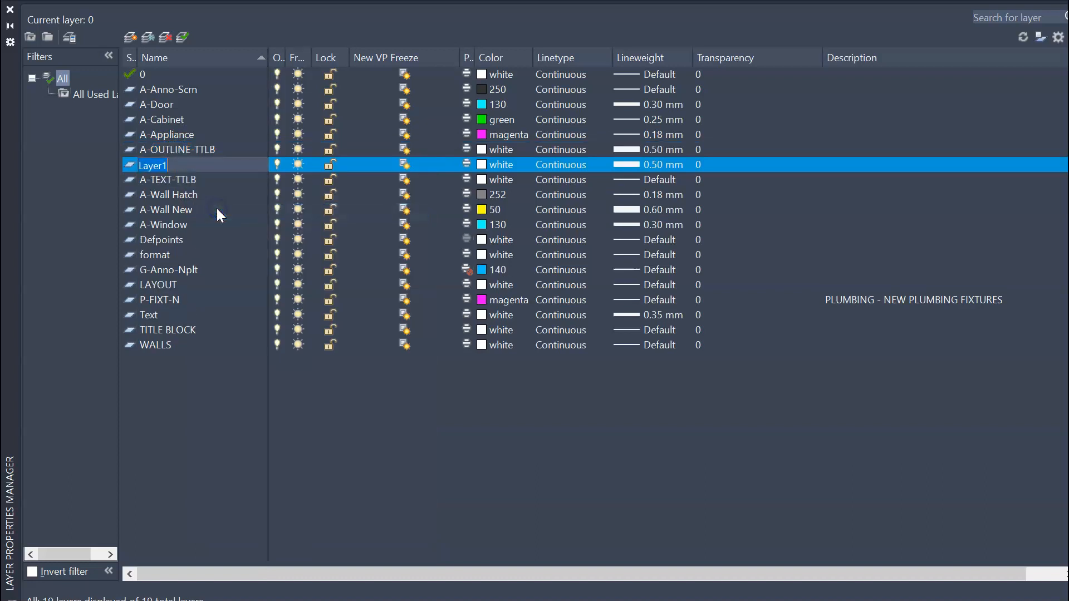
{"action": "left_click_drag", "start_coordinate": [183, 165], "coordinate": [98, 166]}
{"action": "type", "text": "A-Furnit"}
{"action": "key", "text": "BackSpace"}
{"action": "key", "text": "BackSpace"}
{"action": "key", "text": "BackSpace"}
{"action": "type", "text": "niture"}
Step: Set the A-Furniture layer's color to magenta and its lineweight to 0.18 mm
{"action": "left_click", "coordinate": [513, 165]}
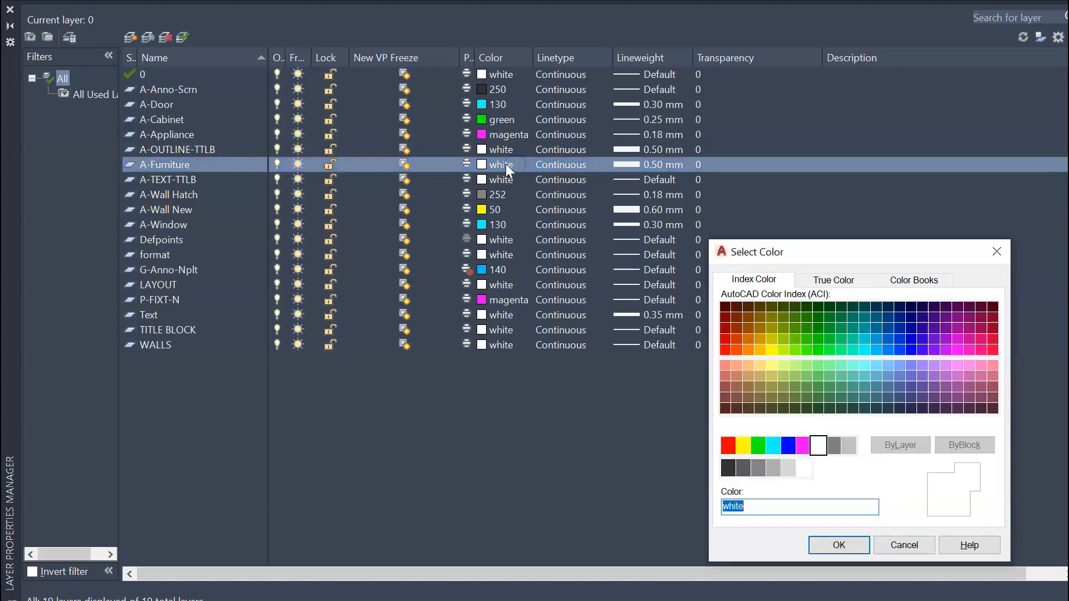
{"action": "left_click", "coordinate": [802, 446]}
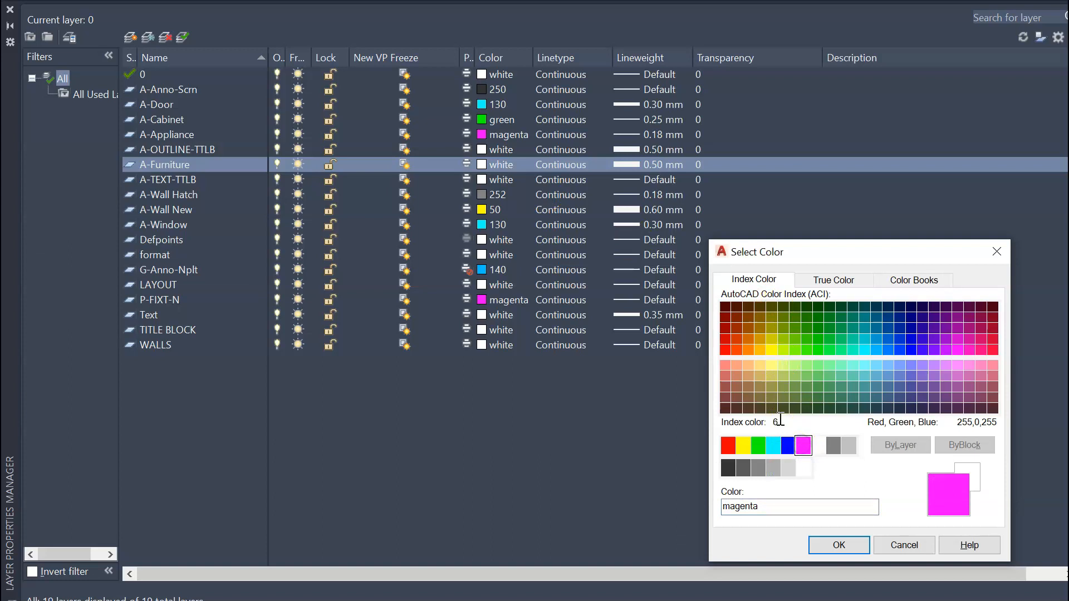
{"action": "left_click", "coordinate": [852, 546]}
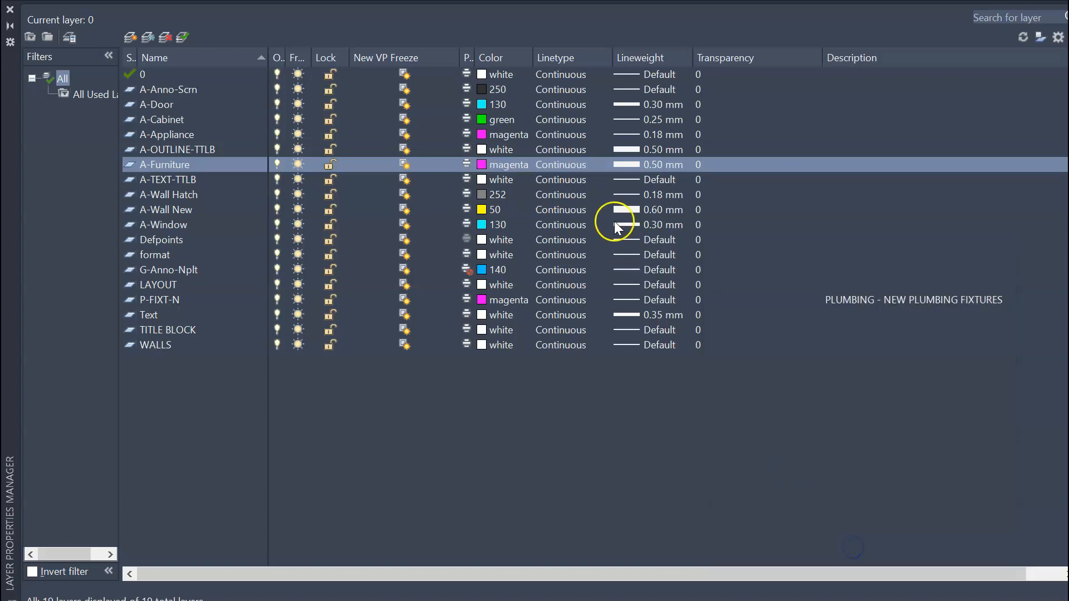
{"action": "left_click", "coordinate": [637, 165]}
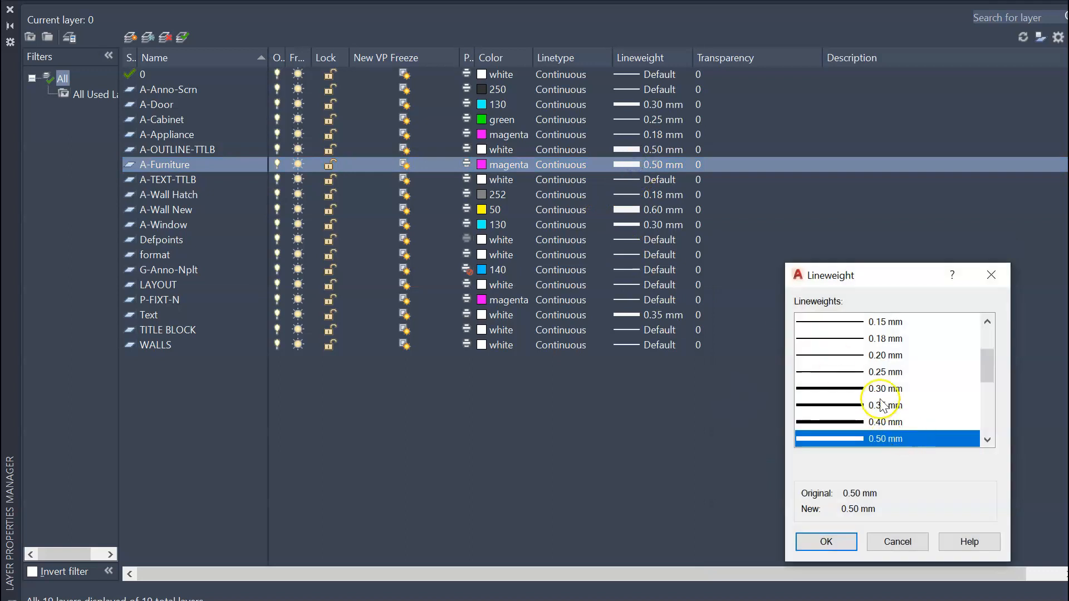
{"action": "left_click", "coordinate": [850, 338]}
{"action": "left_click", "coordinate": [829, 543]}
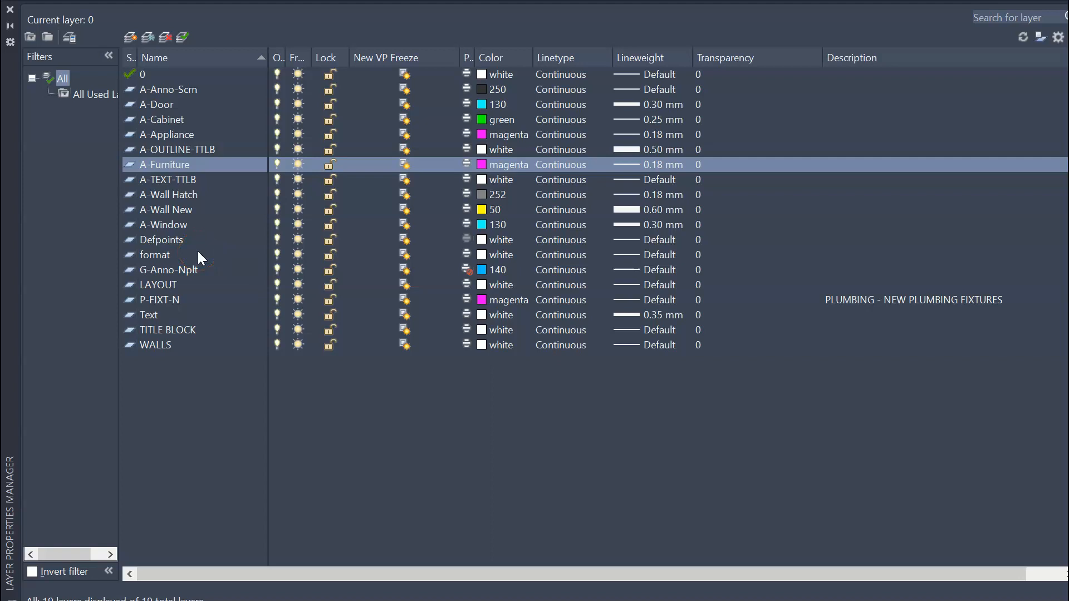
Step: Widen the On, Freeze and Plot columns of the layer list to show their full headings, and close the layer manager
{"action": "left_click", "coordinate": [149, 75]}
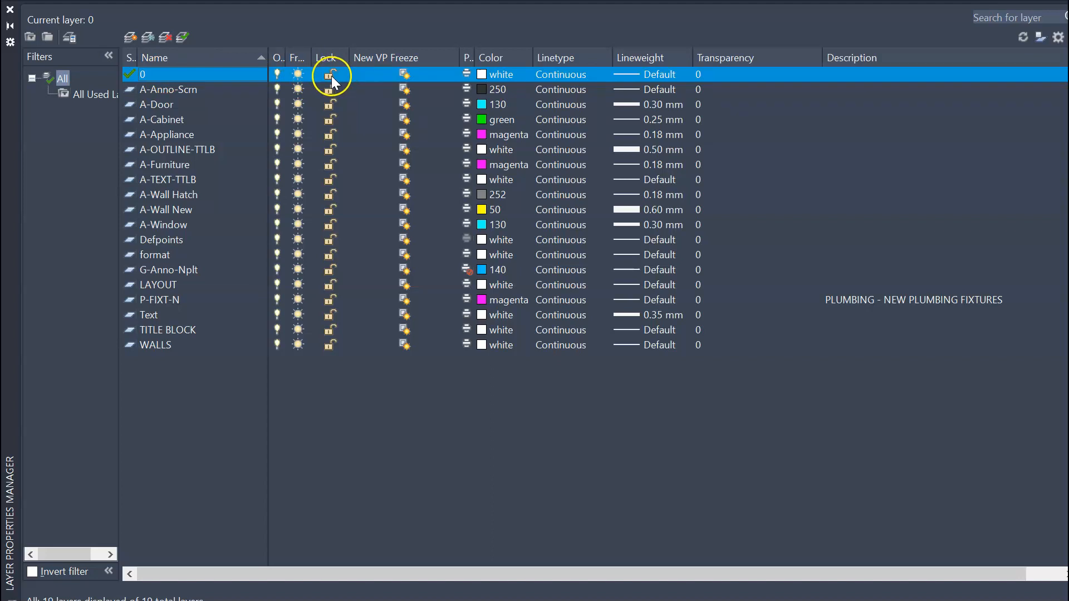
{"action": "mouse_move", "coordinate": [309, 54]}
{"action": "left_mouse_down"}
{"action": "mouse_move", "coordinate": [339, 55]}
{"action": "mouse_move", "coordinate": [287, 54]}
{"action": "mouse_move", "coordinate": [307, 56]}
{"action": "left_mouse_up"}
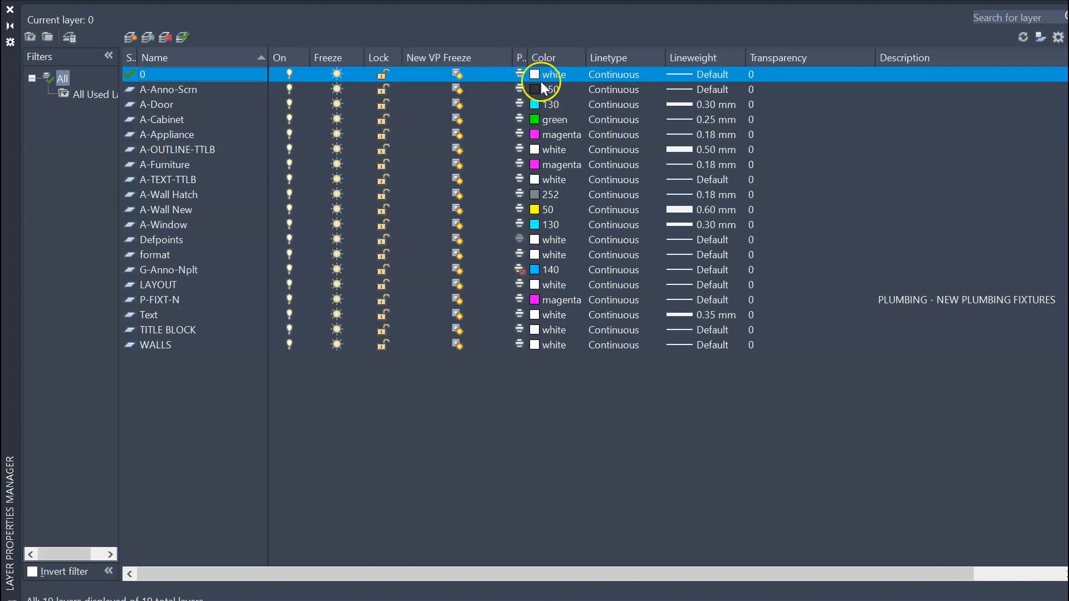
{"action": "left_click_drag", "start_coordinate": [525, 57], "coordinate": [611, 57]}
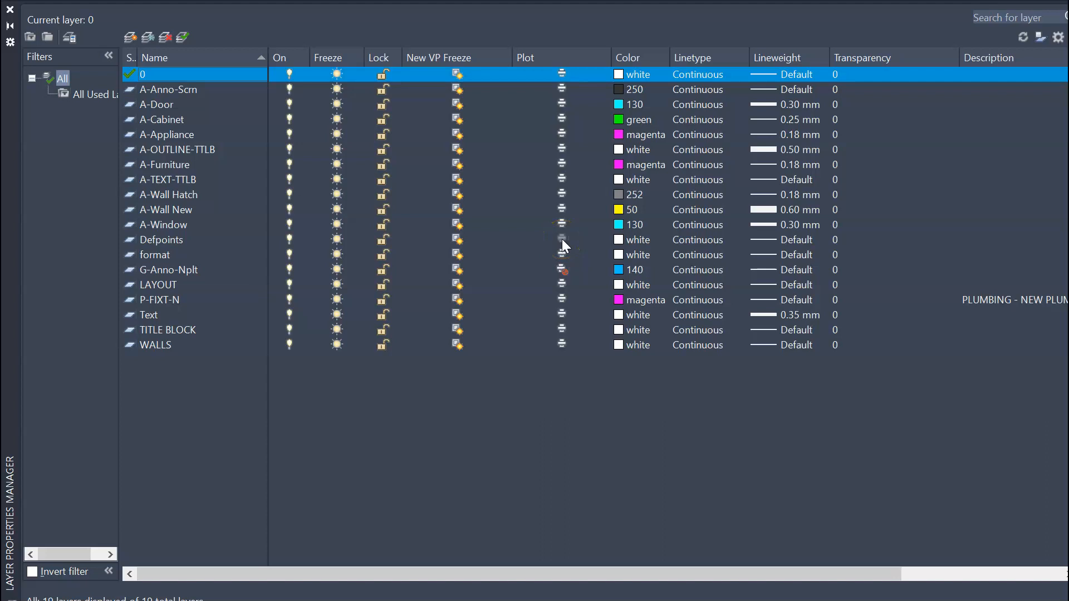
{"action": "left_click", "coordinate": [11, 11]}
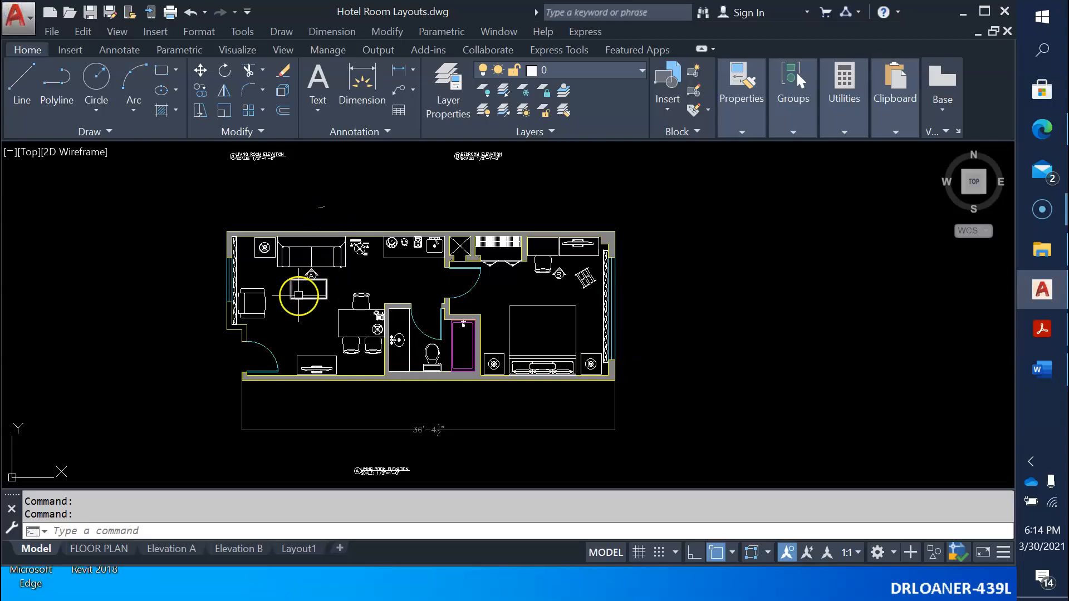
Step: Select the living room furniture: the coffee table, sofa, side table, armchair, dining table with its three chairs, and the TV cabinet
{"action": "scroll", "coordinate": [299, 295], "scroll_direction": "up", "scroll_amount": 4}
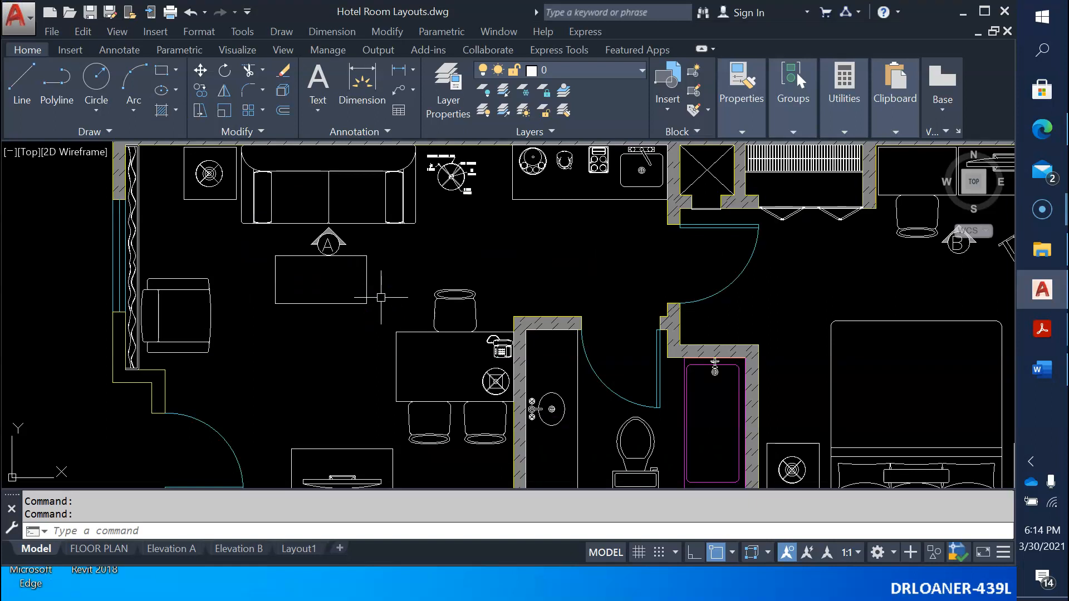
{"action": "left_click", "coordinate": [380, 297]}
{"action": "left_click", "coordinate": [345, 292]}
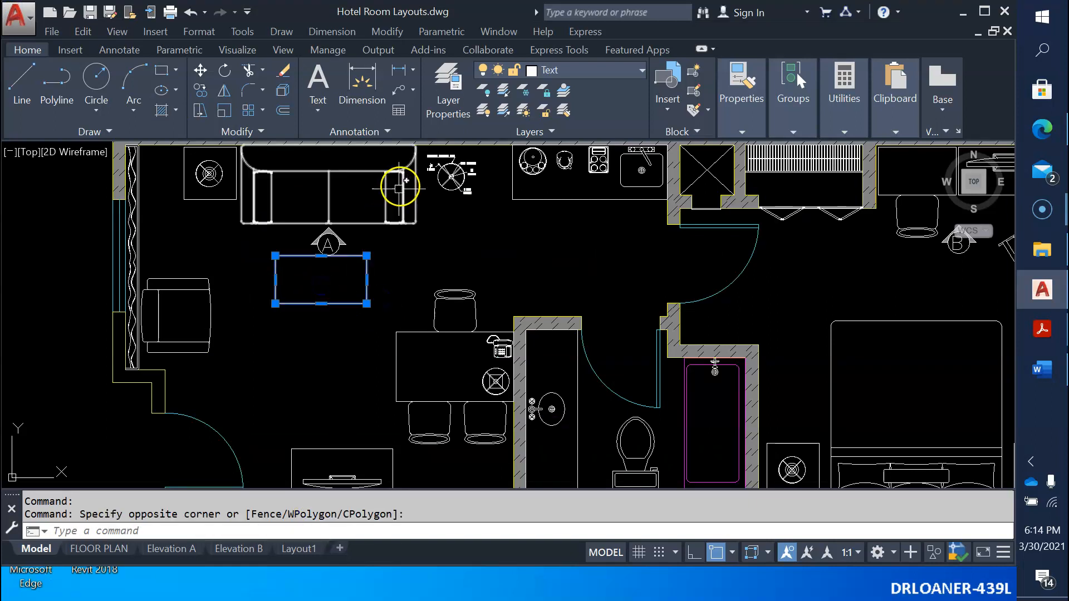
{"action": "left_click", "coordinate": [398, 188]}
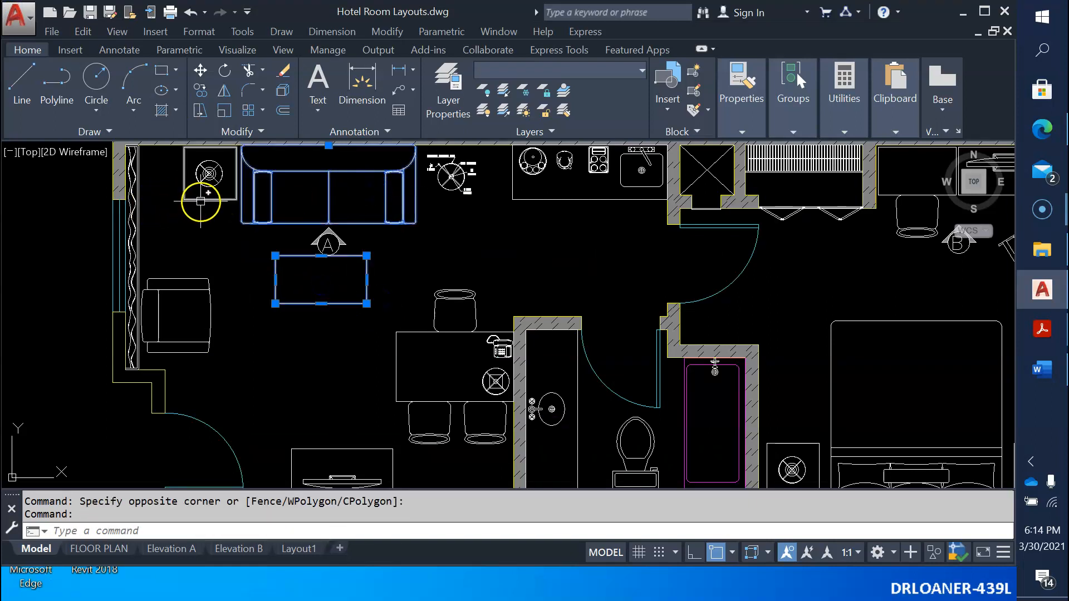
{"action": "left_click", "coordinate": [201, 201]}
{"action": "left_click", "coordinate": [210, 288]}
{"action": "left_click", "coordinate": [455, 305]}
{"action": "left_click", "coordinate": [455, 301]}
{"action": "left_click", "coordinate": [436, 346]}
{"action": "left_click", "coordinate": [421, 310]}
{"action": "left_click", "coordinate": [477, 415]}
{"action": "left_click", "coordinate": [406, 426]}
{"action": "left_click", "coordinate": [351, 434]}
{"action": "left_click", "coordinate": [326, 447]}
Step: Add the bedroom furniture to the selection: the bed, both nightstands, the desk with its chair, and the TV cabinet
{"action": "left_click", "coordinate": [939, 380]}
{"action": "left_click", "coordinate": [891, 300]}
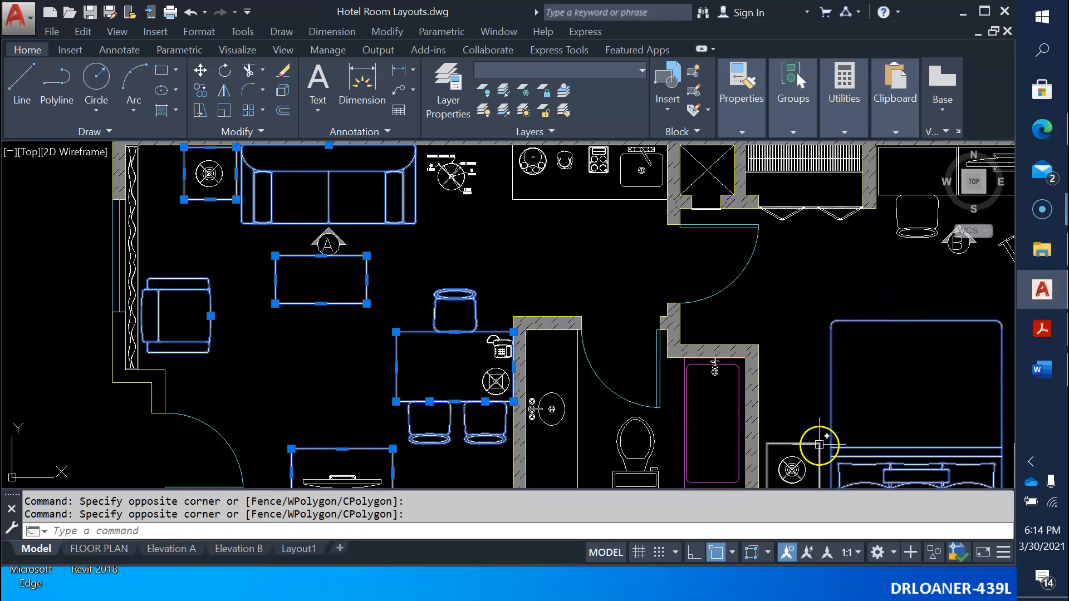
{"action": "left_click", "coordinate": [819, 443]}
{"action": "scroll", "coordinate": [551, 382], "scroll_direction": "down", "scroll_amount": 4}
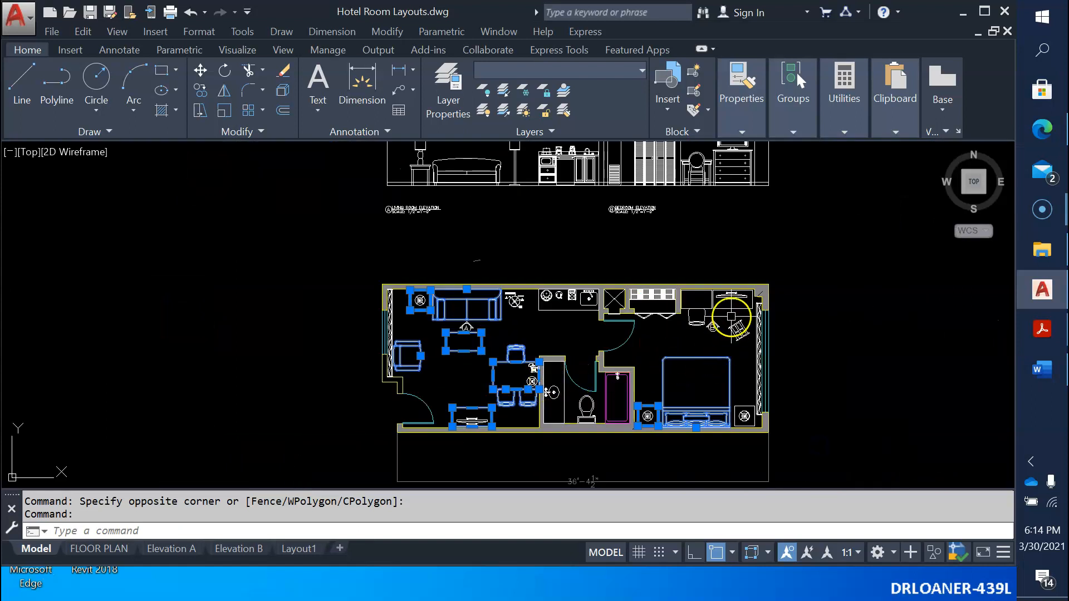
{"action": "left_click", "coordinate": [696, 306]}
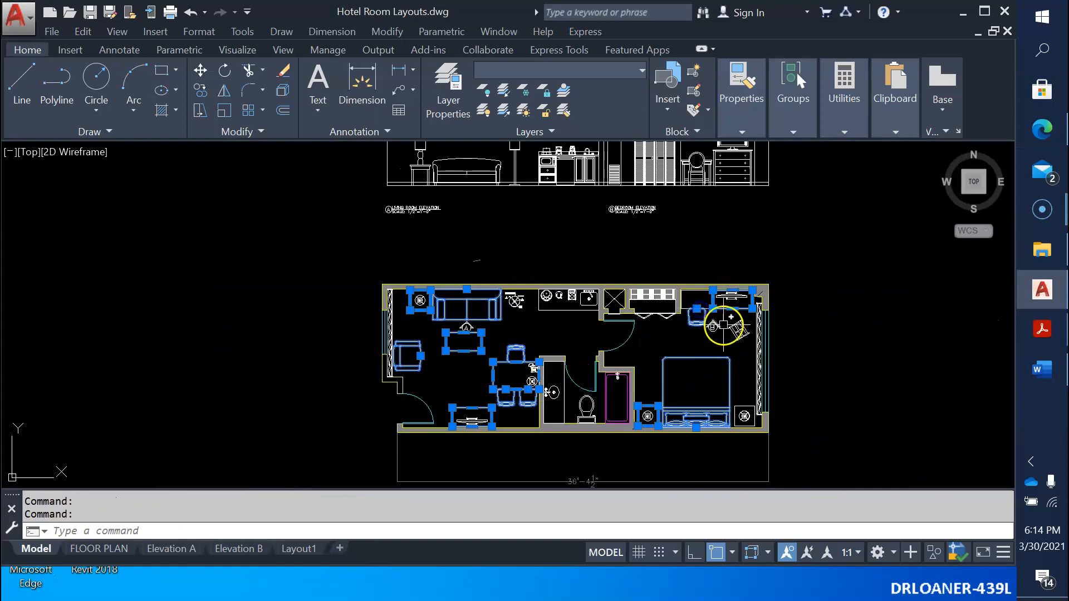
{"action": "left_click", "coordinate": [726, 334]}
{"action": "left_click", "coordinate": [675, 275]}
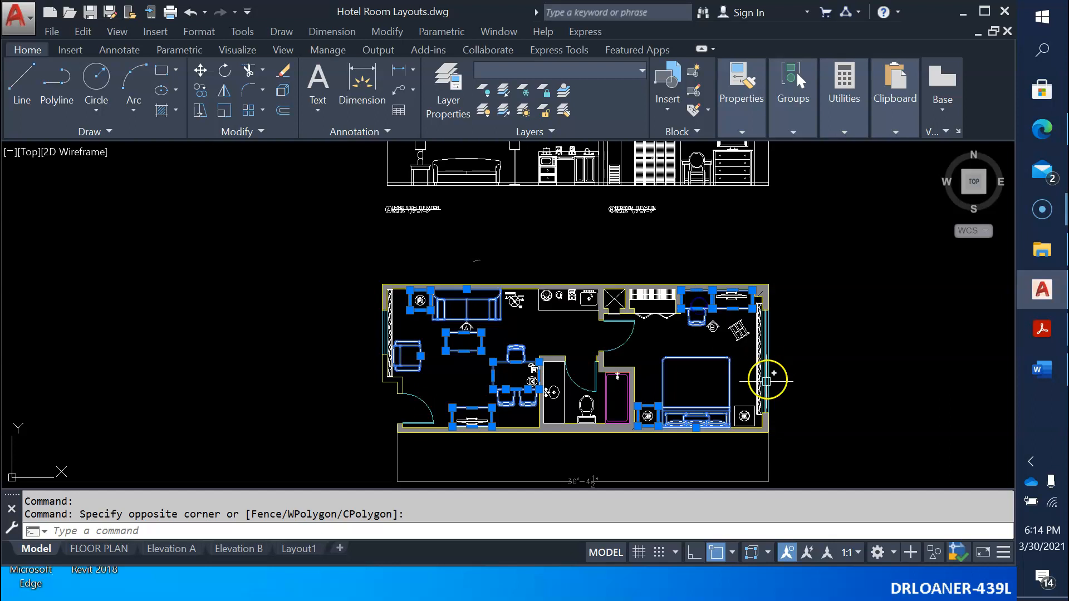
{"action": "left_click", "coordinate": [719, 396]}
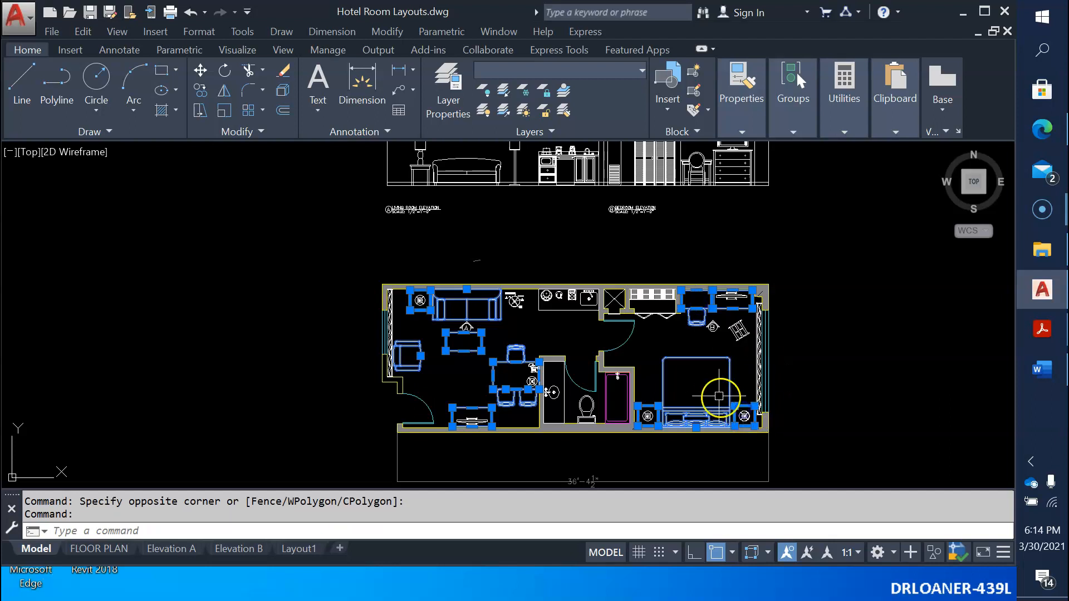
Step: Move the selected living room and bedroom furniture to the A-Furniture layer through Quick Properties and clear the selection
{"action": "right_click", "coordinate": [713, 393]}
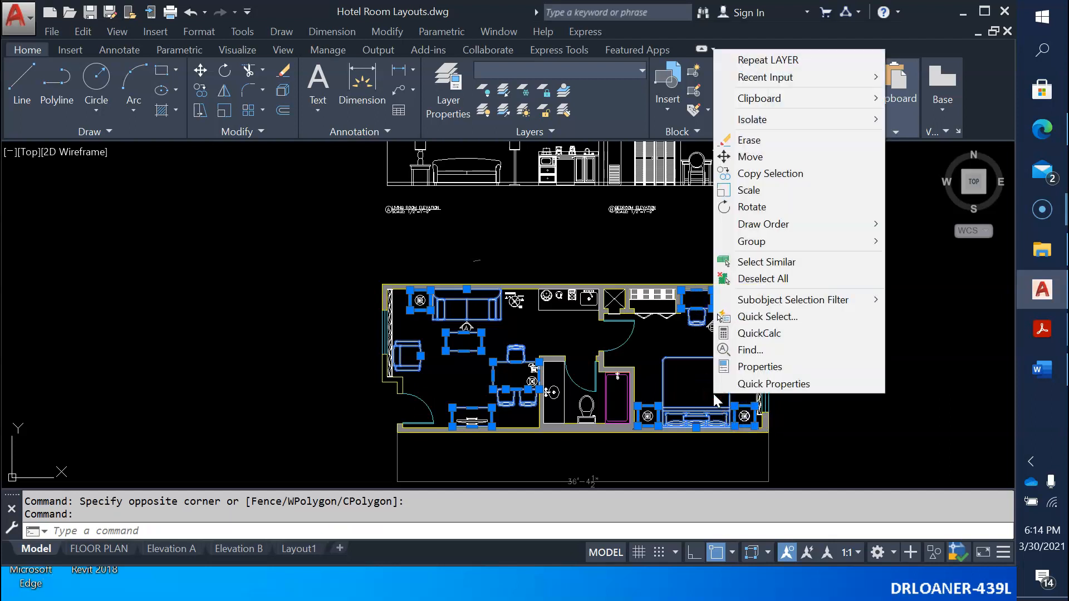
{"action": "left_click", "coordinate": [755, 369]}
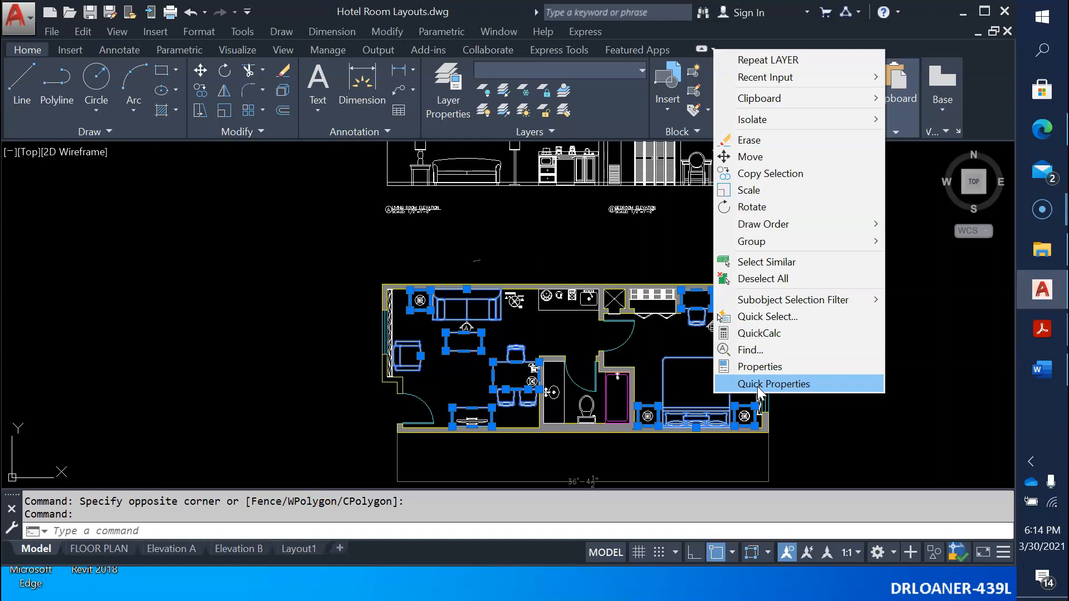
{"action": "left_click", "coordinate": [758, 384]}
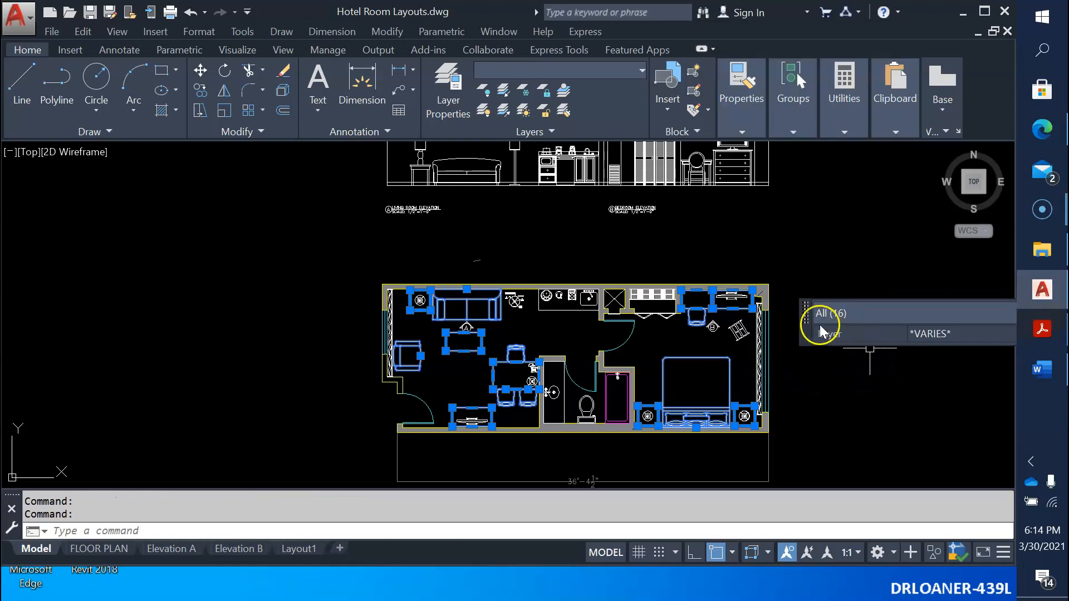
{"action": "mouse_move", "coordinate": [823, 315]}
{"action": "left_mouse_down"}
{"action": "mouse_move", "coordinate": [417, 241]}
{"action": "mouse_move", "coordinate": [127, 237]}
{"action": "left_mouse_up"}
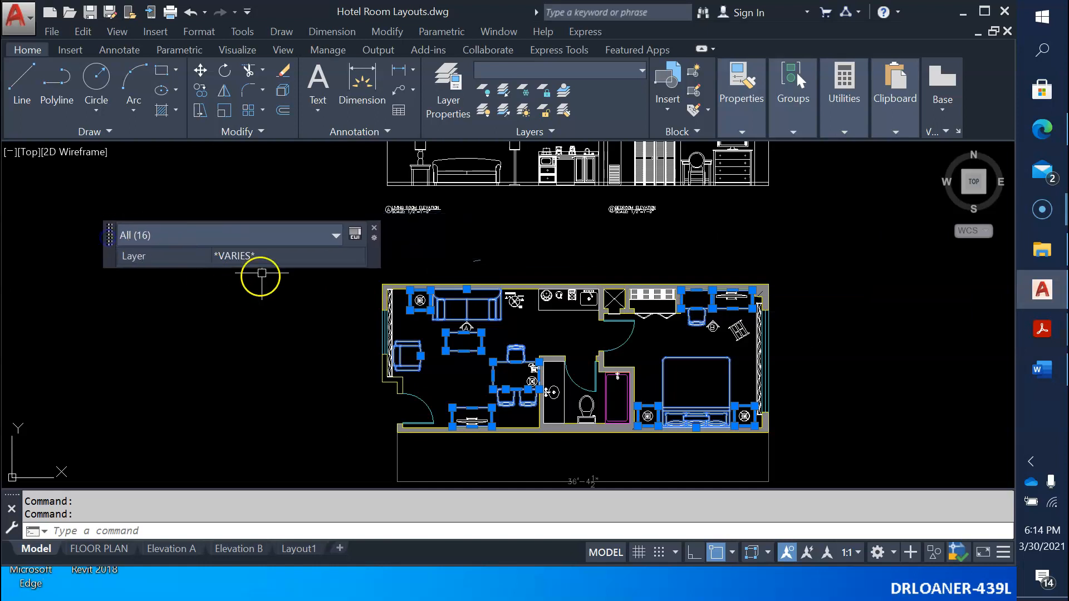
{"action": "left_click", "coordinate": [275, 260]}
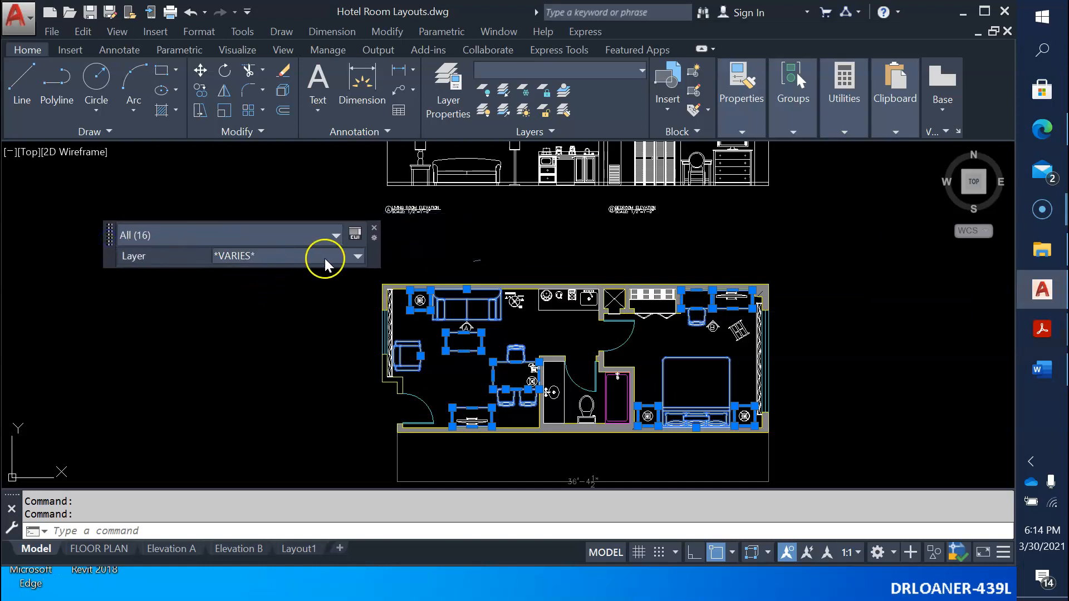
{"action": "left_click", "coordinate": [357, 256]}
{"action": "left_click_drag", "start_coordinate": [357, 277], "coordinate": [359, 279]}
{"action": "left_click", "coordinate": [270, 352]}
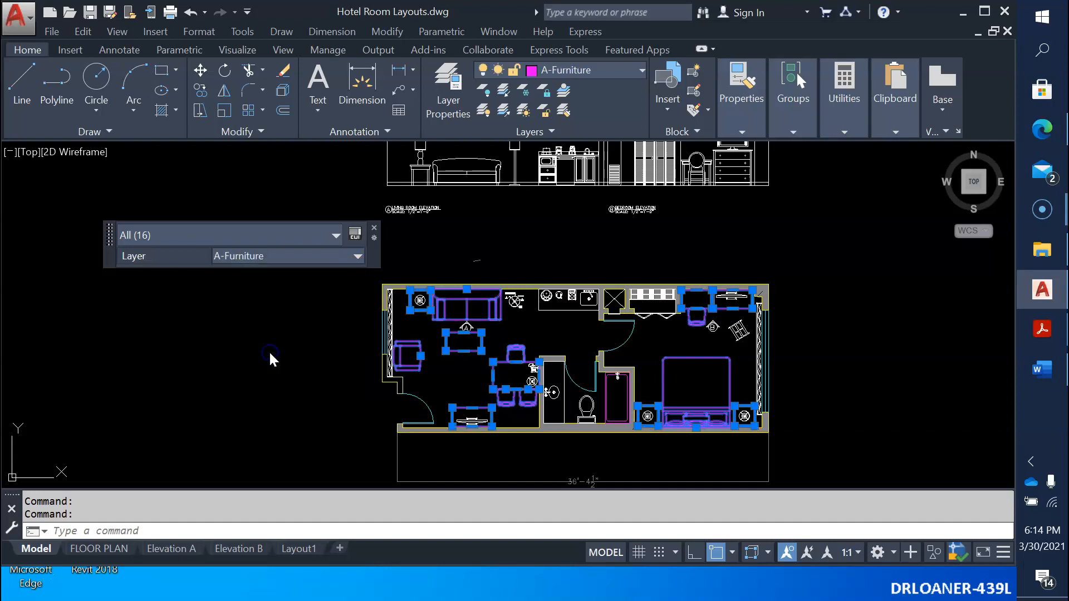
{"action": "left_click", "coordinate": [376, 232]}
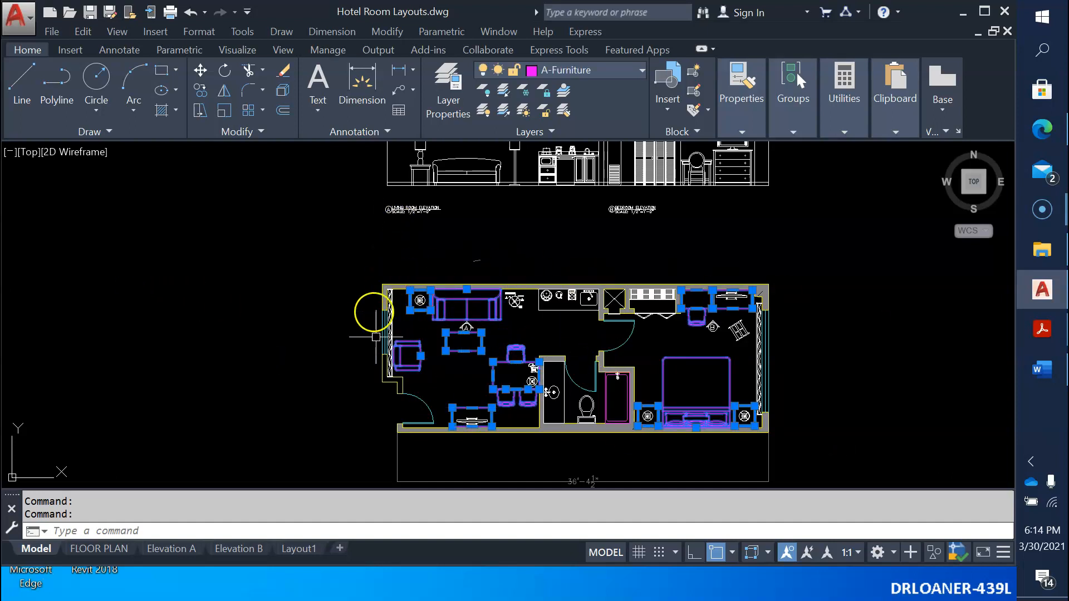
{"action": "scroll", "coordinate": [613, 413], "scroll_direction": "up", "scroll_amount": 4}
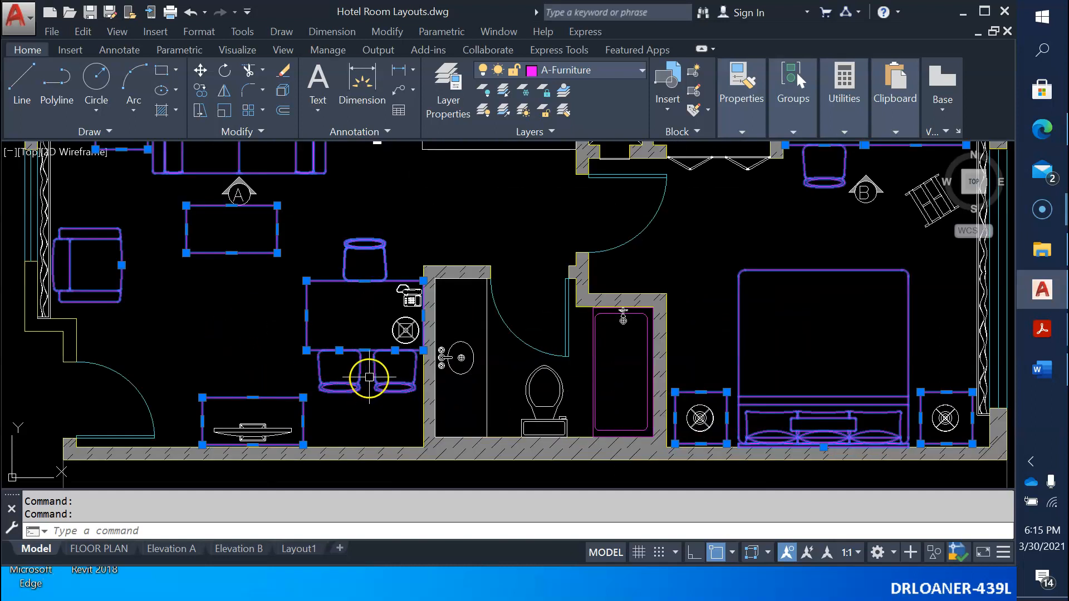
{"action": "key", "text": "Escape"}
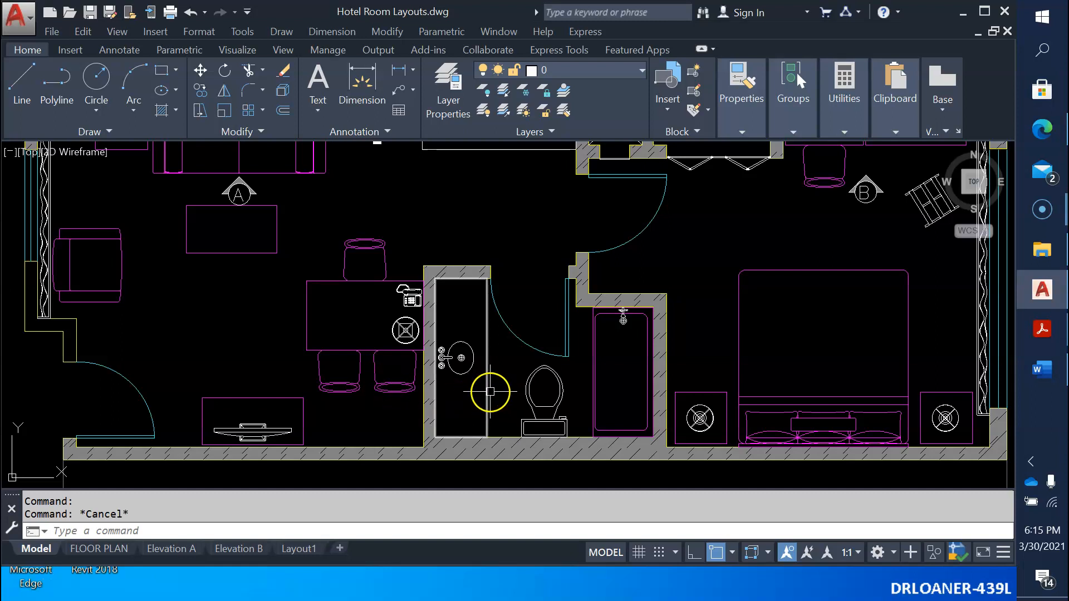
Step: Move the bathroom vanity and kitchen counter outlines to the A-Cabinet layer through Quick Properties and clear the selection
{"action": "left_click", "coordinate": [489, 391]}
{"action": "scroll", "coordinate": [508, 259], "scroll_direction": "down", "scroll_amount": 2}
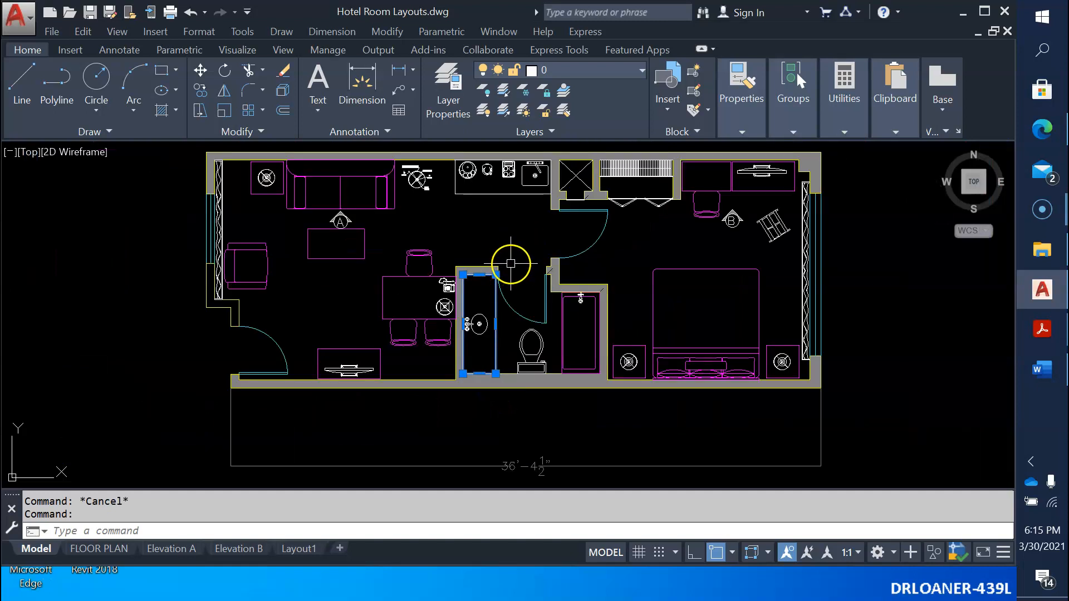
{"action": "left_click", "coordinate": [501, 197]}
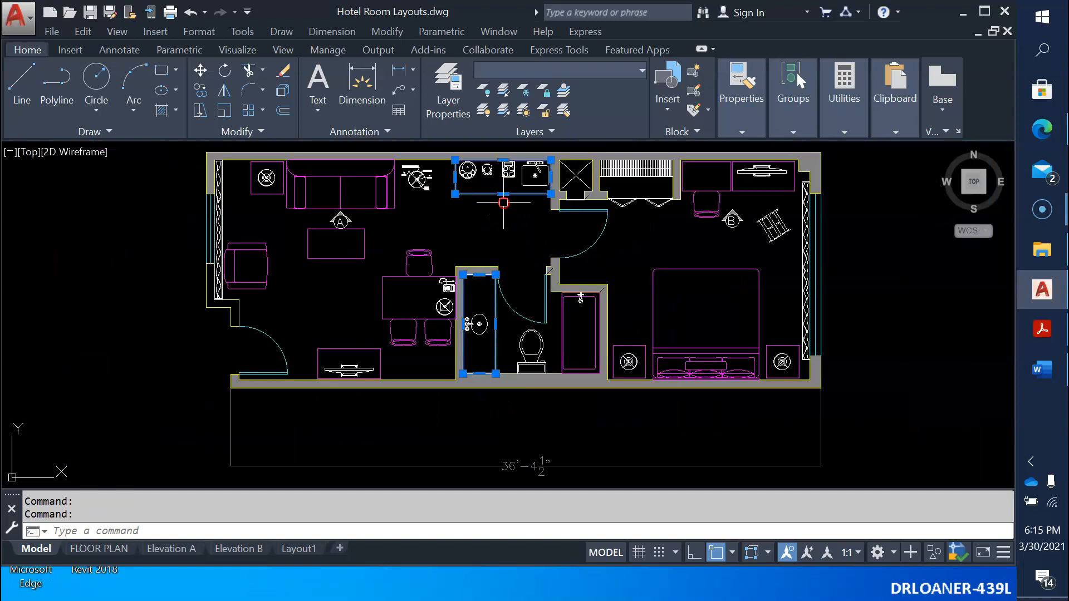
{"action": "right_click", "coordinate": [503, 203]}
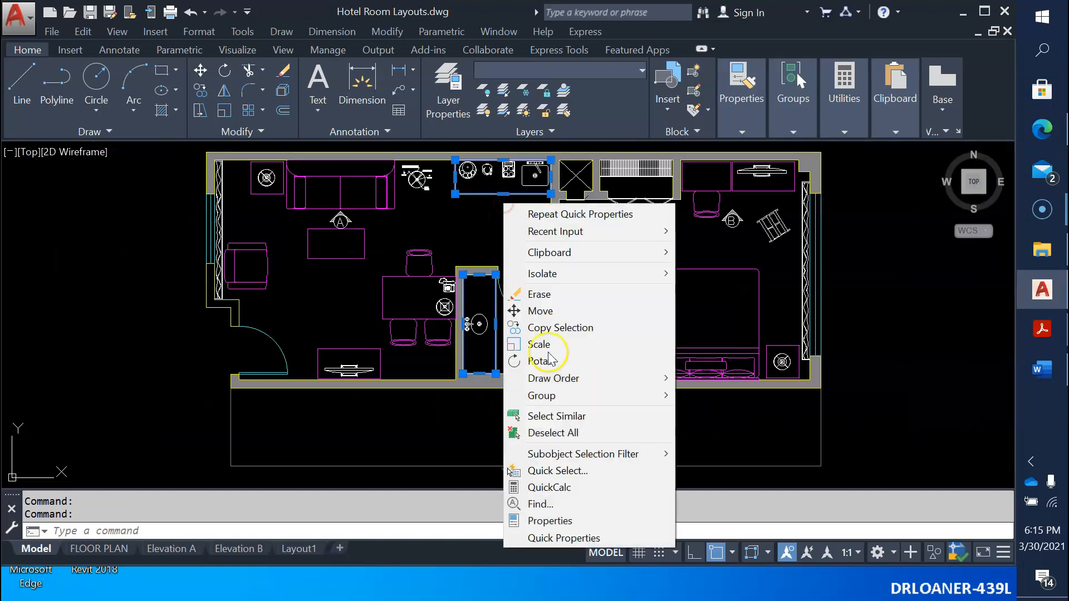
{"action": "left_click", "coordinate": [560, 538]}
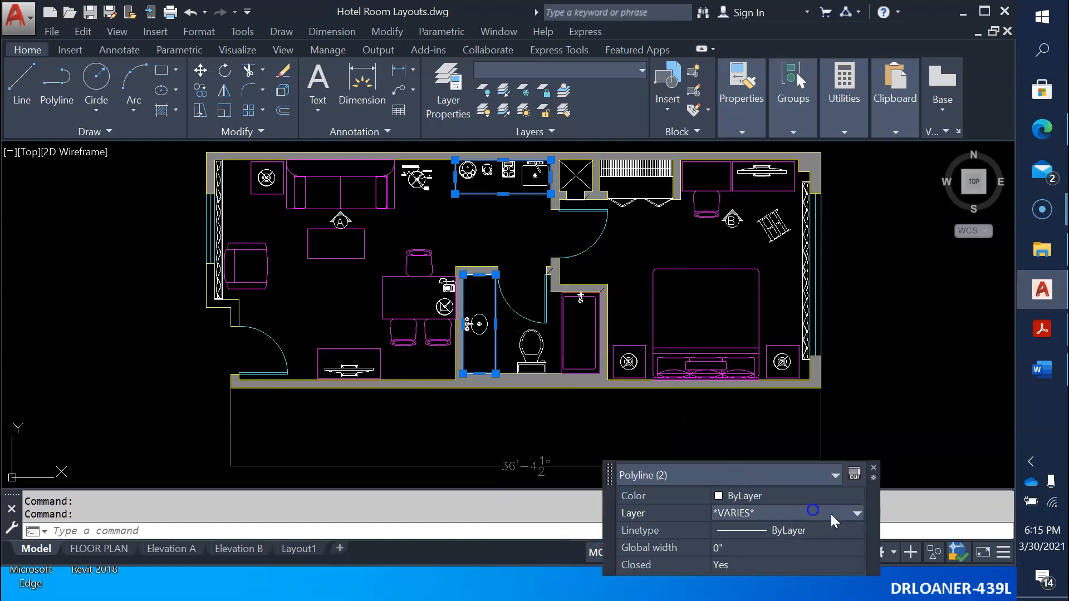
{"action": "left_click", "coordinate": [856, 512]}
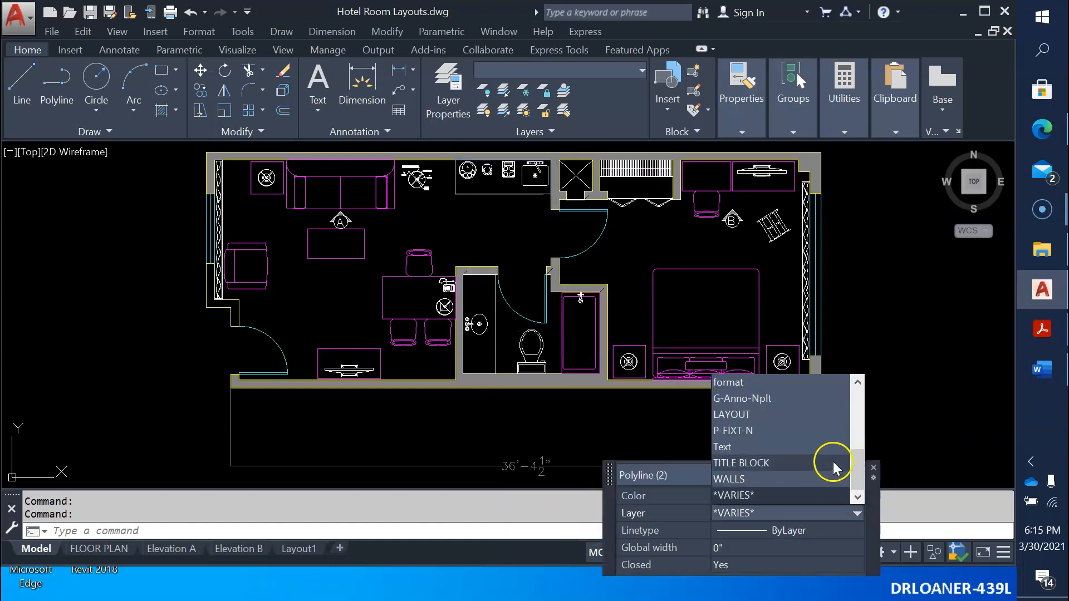
{"action": "left_click", "coordinate": [856, 382]}
{"action": "left_click", "coordinate": [856, 382]}
{"action": "left_click", "coordinate": [857, 382]}
{"action": "left_click", "coordinate": [857, 382]}
{"action": "left_click", "coordinate": [857, 383]}
{"action": "left_click", "coordinate": [857, 382]}
{"action": "left_click", "coordinate": [857, 382]}
{"action": "left_click", "coordinate": [857, 383]}
{"action": "left_click", "coordinate": [857, 383]}
{"action": "left_click", "coordinate": [857, 382]}
{"action": "left_click", "coordinate": [856, 383]}
{"action": "left_click", "coordinate": [856, 383]}
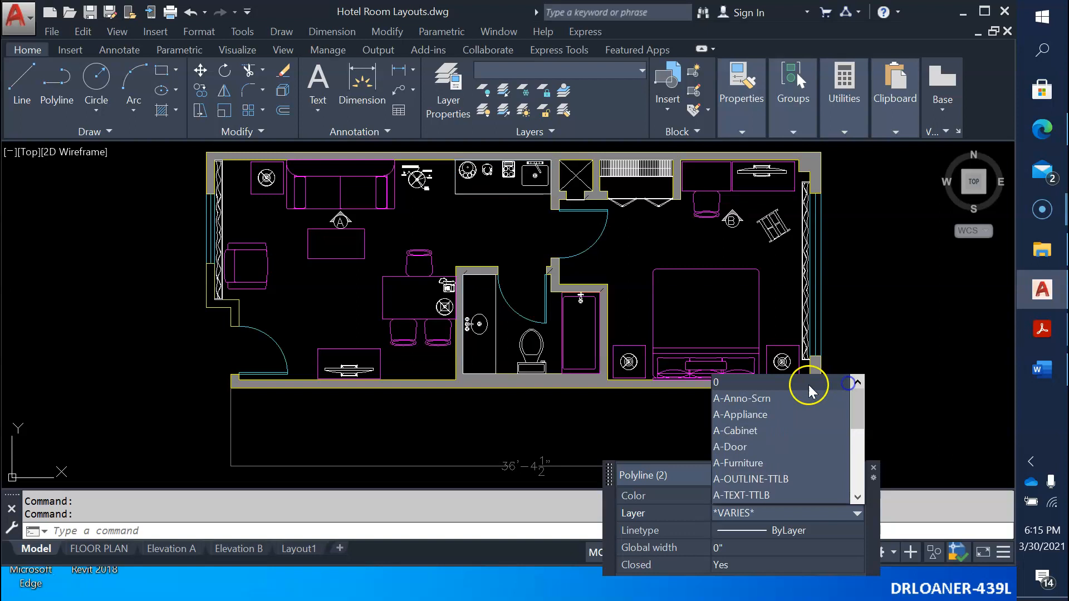
{"action": "left_click", "coordinate": [757, 432]}
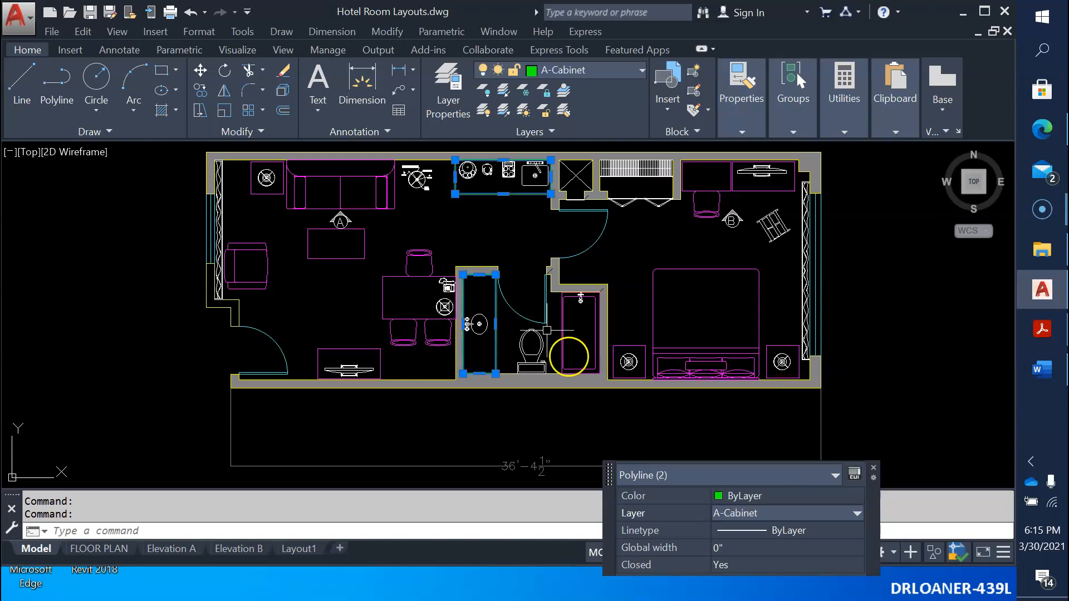
{"action": "key", "text": "Escape"}
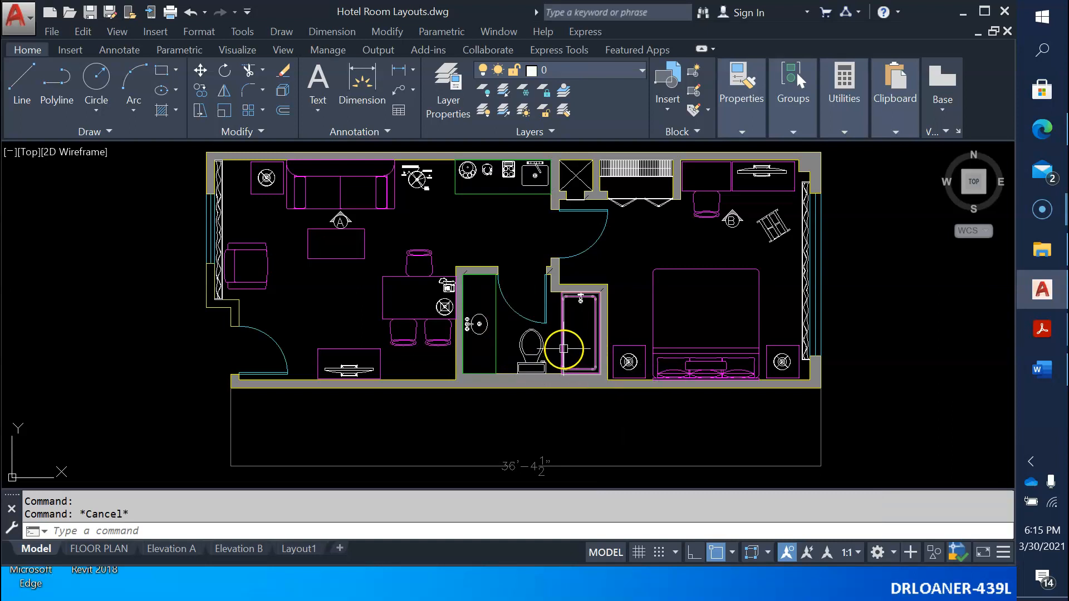
Step: Try to match the toilet's layer to that of the bathtub with the layer match command
{"action": "left_click", "coordinate": [565, 113]}
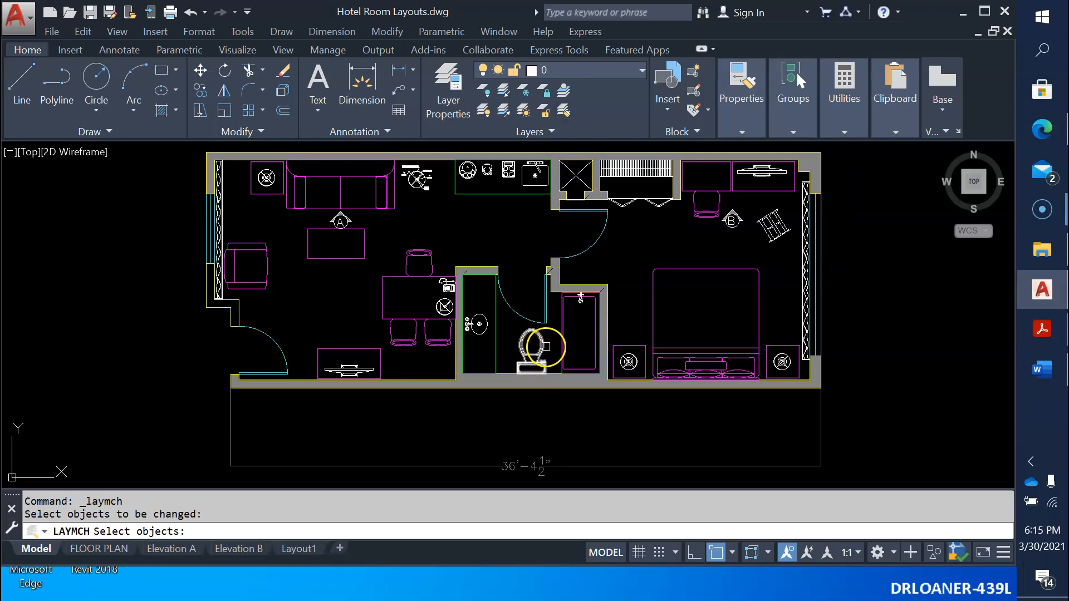
{"action": "left_click", "coordinate": [546, 346]}
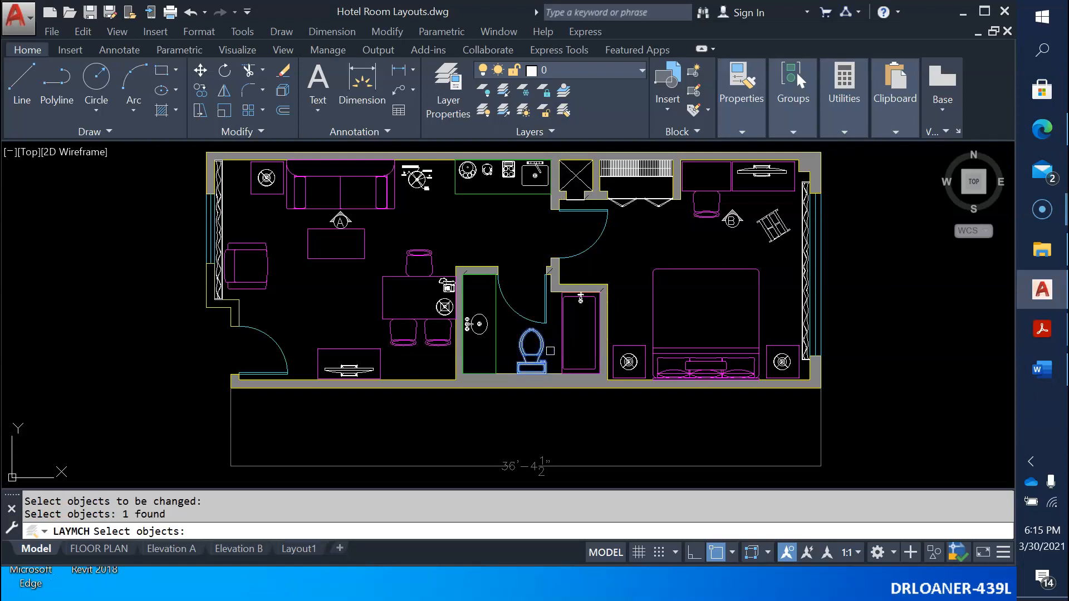
{"action": "key", "text": "Return"}
{"action": "left_click", "coordinate": [556, 340]}
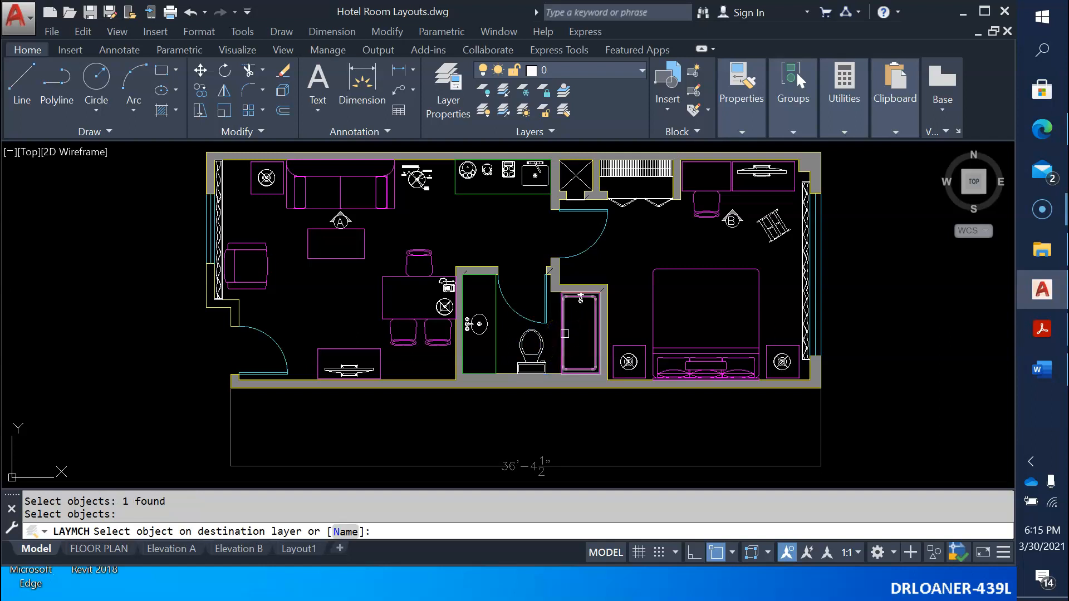
{"action": "left_click", "coordinate": [564, 333]}
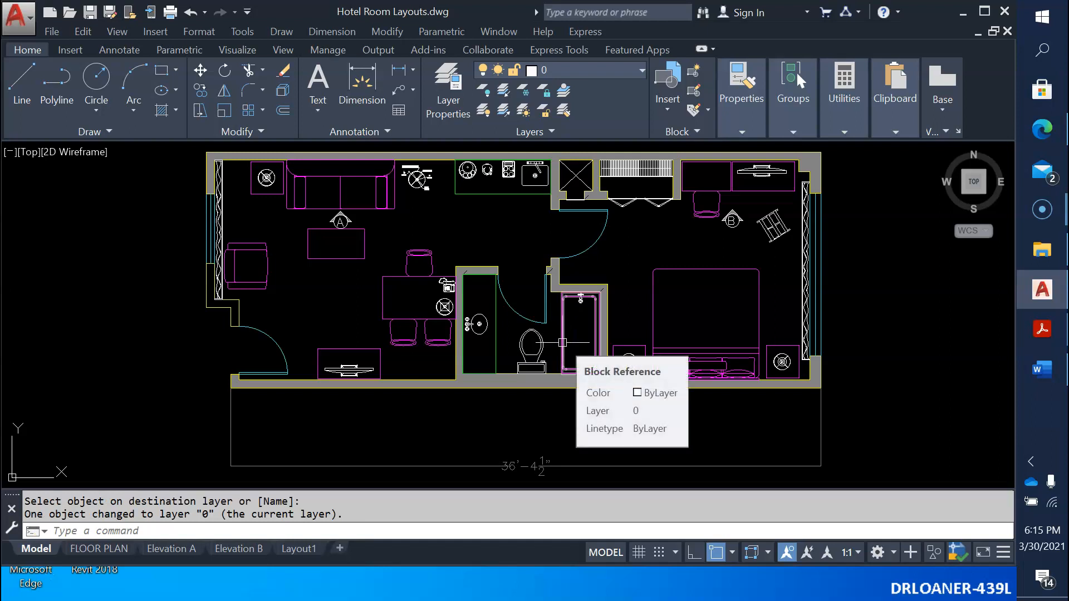
Step: Move the toilet block to the P-FIXT-N layer through Quick Properties and clear the selection
{"action": "left_click", "coordinate": [569, 336]}
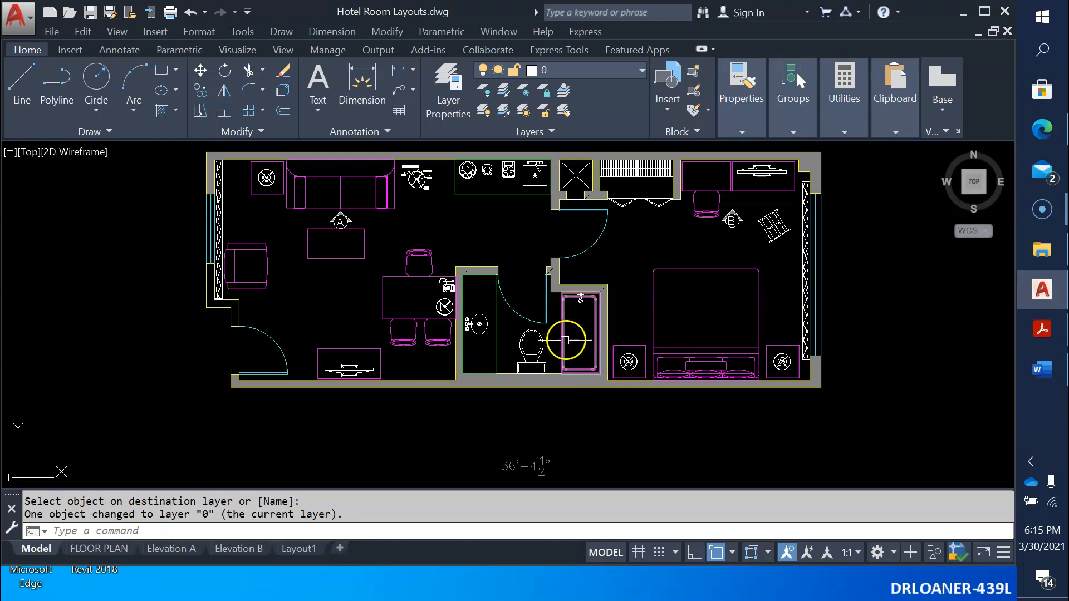
{"action": "scroll", "coordinate": [568, 336], "scroll_direction": "up", "scroll_amount": 2}
{"action": "left_click", "coordinate": [527, 362]}
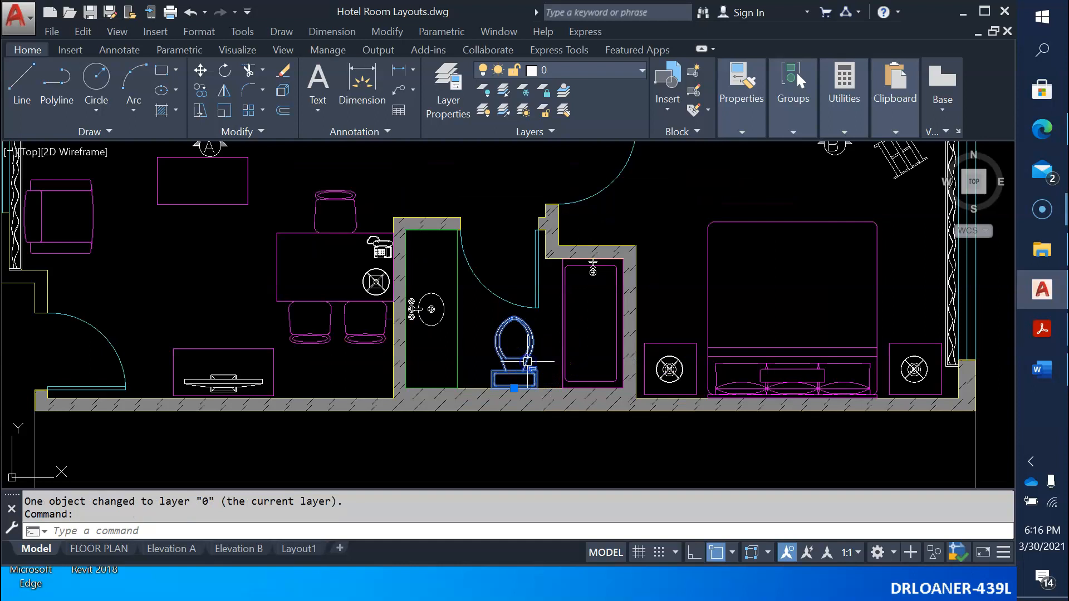
{"action": "right_click", "coordinate": [527, 362]}
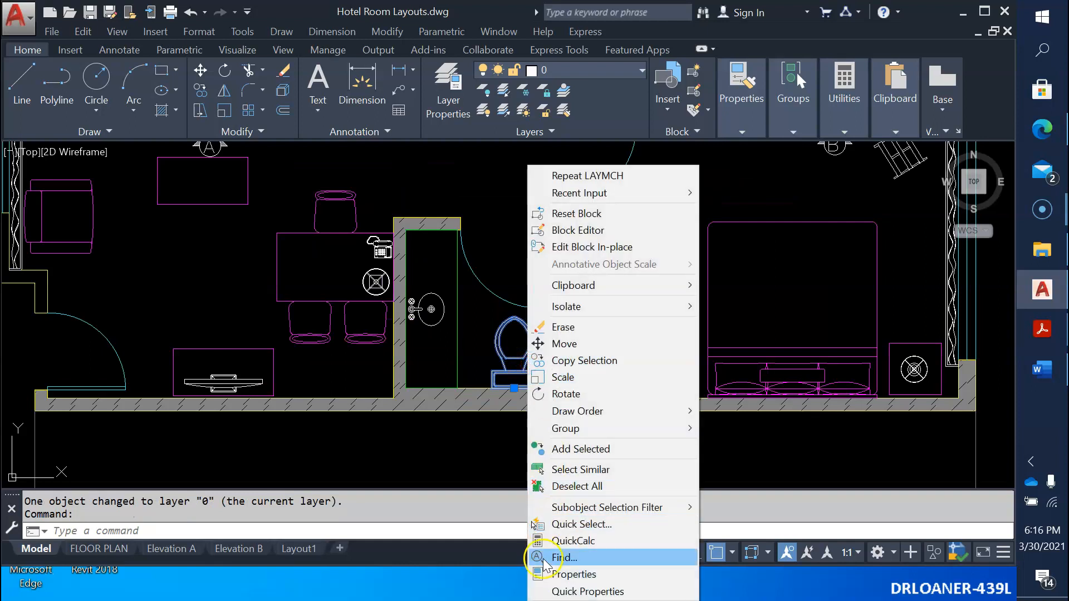
{"action": "left_click", "coordinate": [569, 587]}
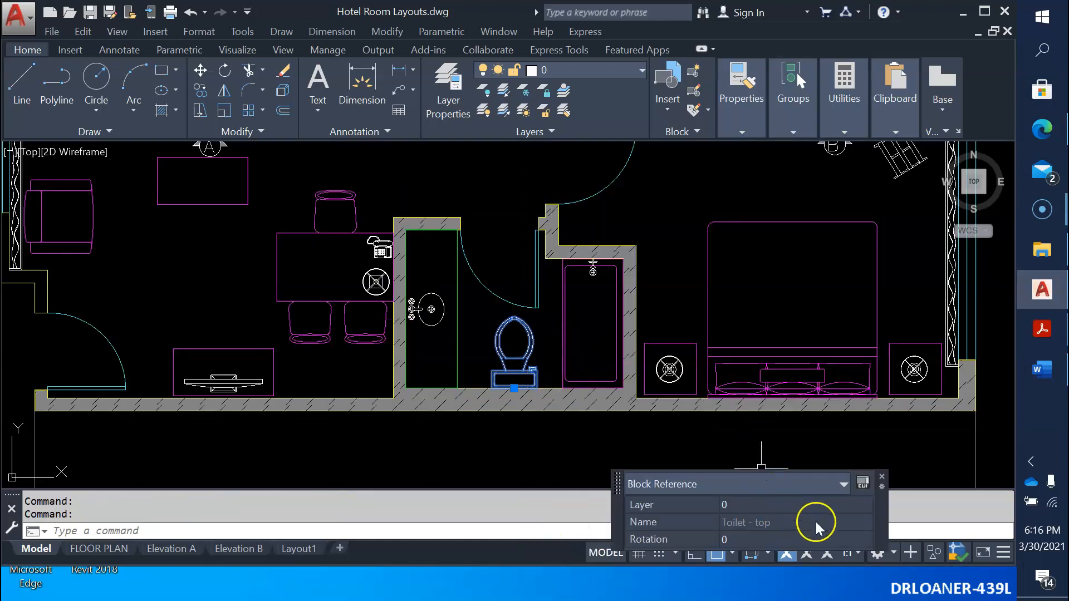
{"action": "left_click", "coordinate": [824, 504]}
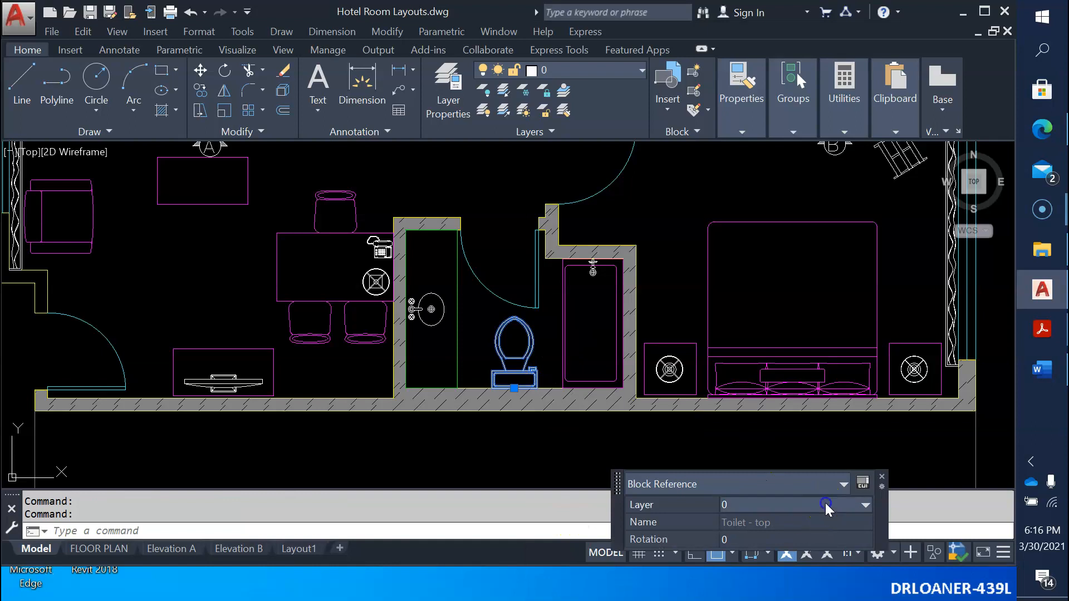
{"action": "left_click", "coordinate": [864, 504]}
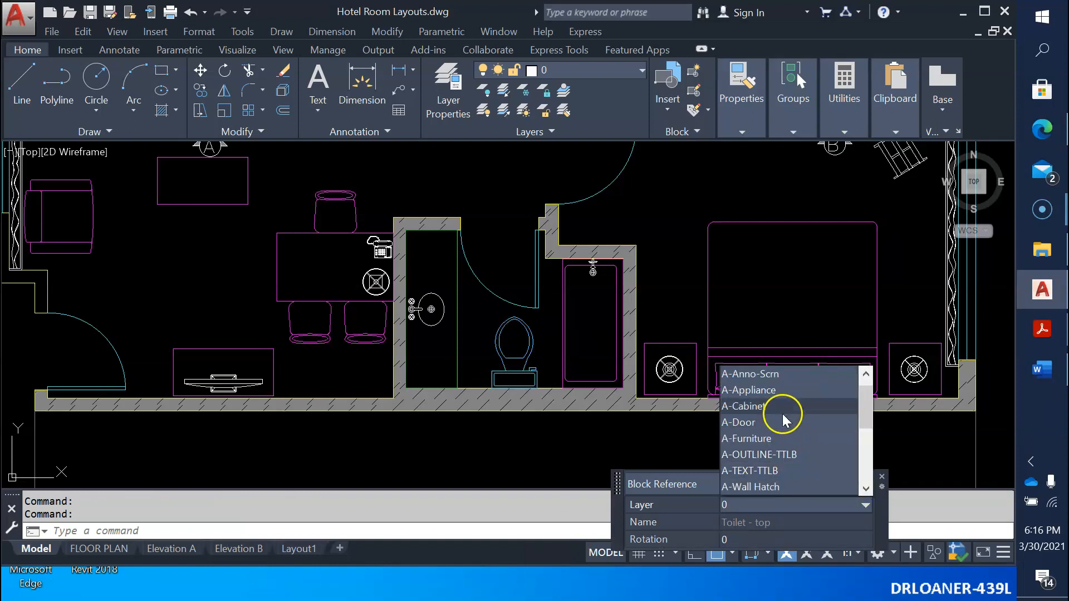
{"action": "scroll", "coordinate": [778, 424], "scroll_direction": "down", "scroll_amount": 2}
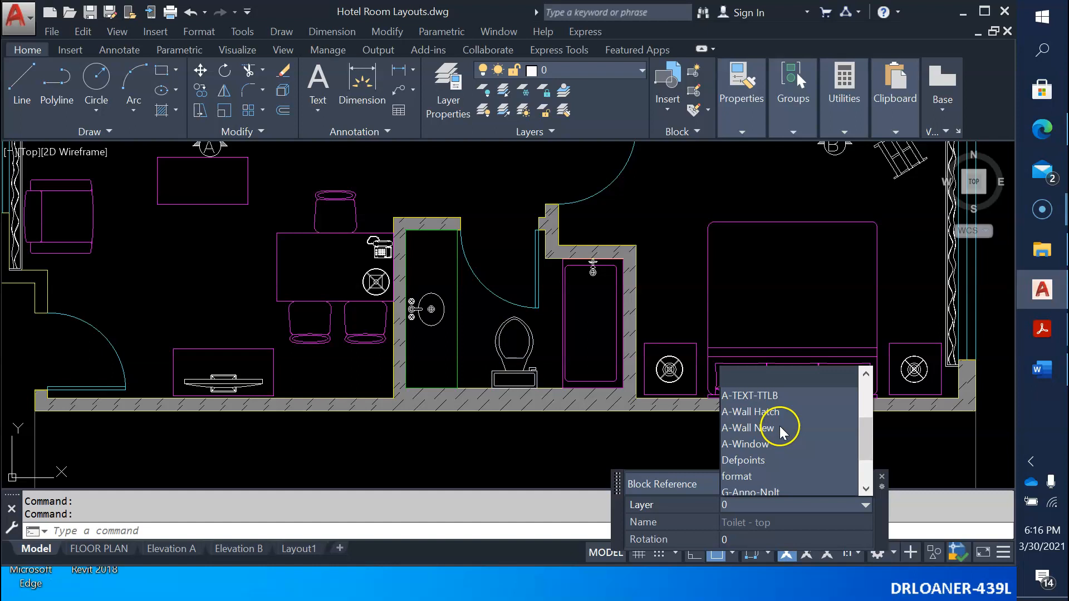
{"action": "left_click_drag", "start_coordinate": [861, 449], "coordinate": [864, 478]}
{"action": "left_click", "coordinate": [785, 457]}
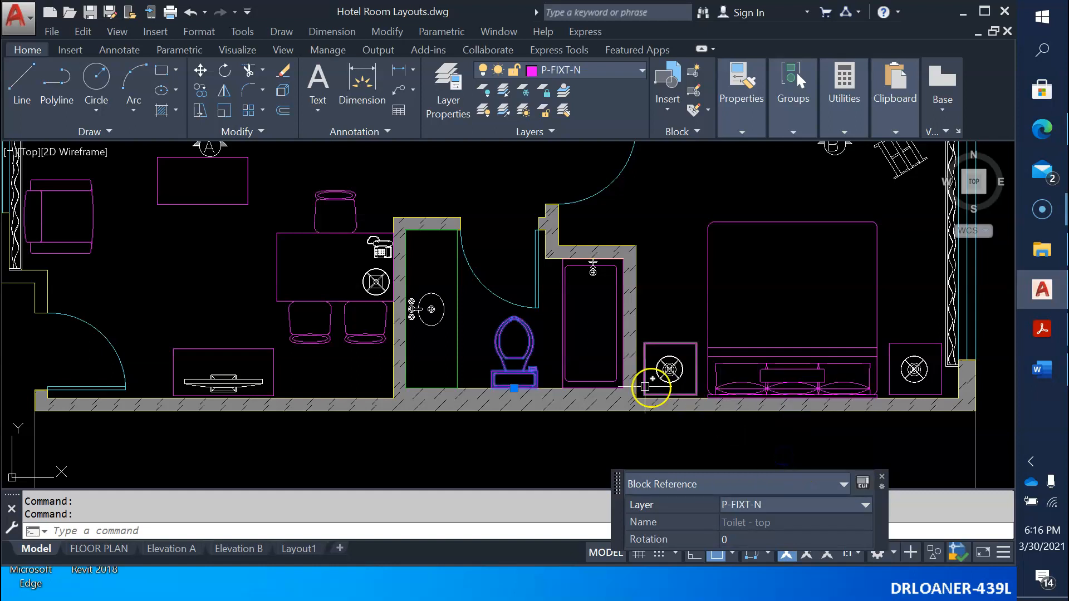
{"action": "left_click", "coordinate": [563, 333]}
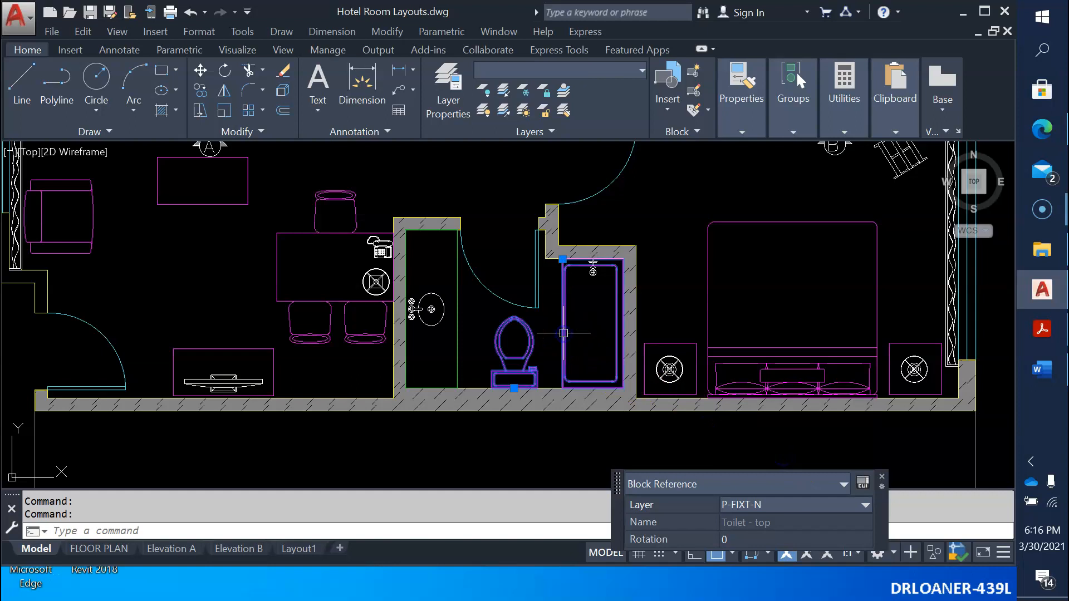
{"action": "key", "text": "Escape"}
Step: Move the bathtub block to the P-FIXT-N layer through Quick Properties
{"action": "left_click", "coordinate": [564, 339]}
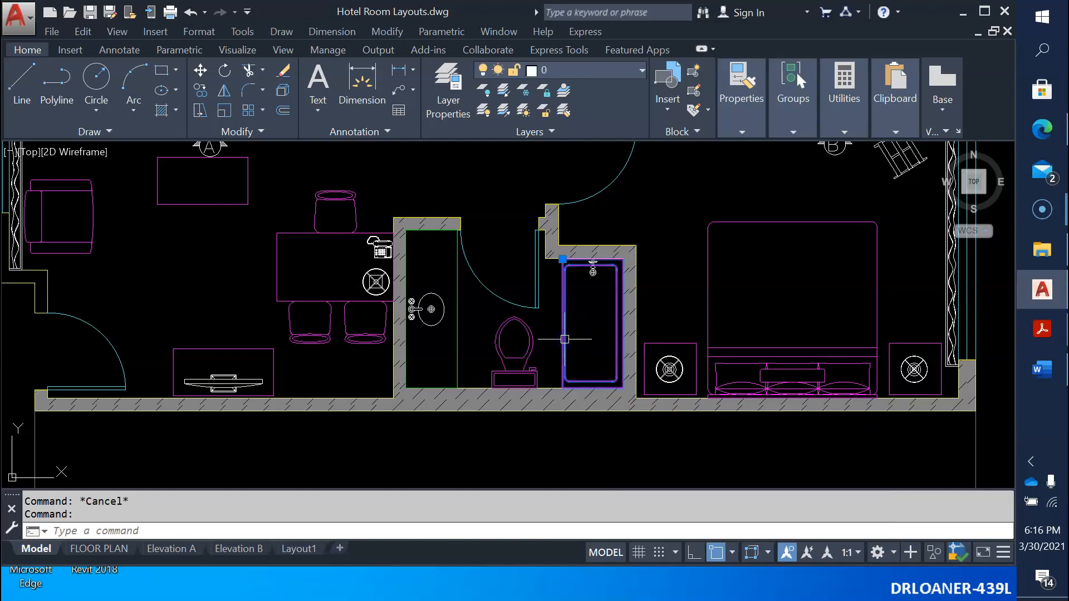
{"action": "right_click", "coordinate": [564, 339]}
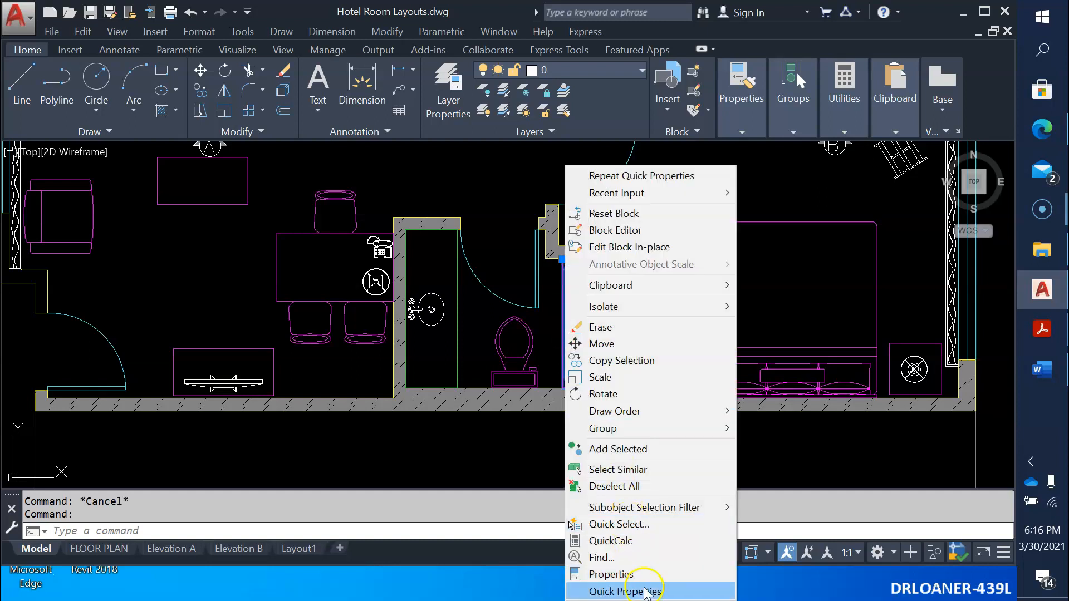
{"action": "left_click", "coordinate": [644, 591]}
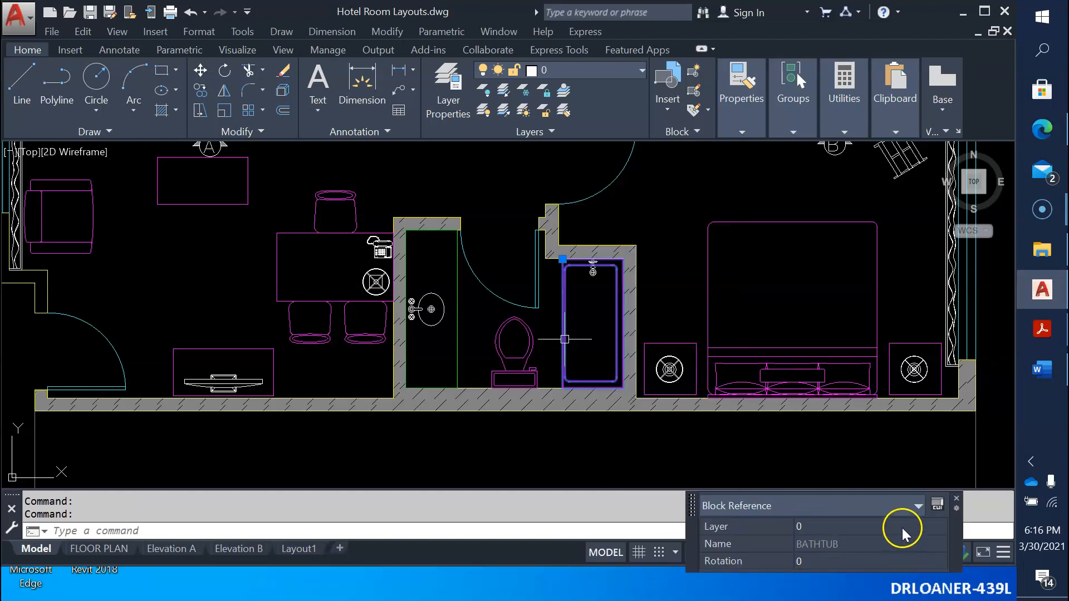
{"action": "left_click", "coordinate": [940, 528]}
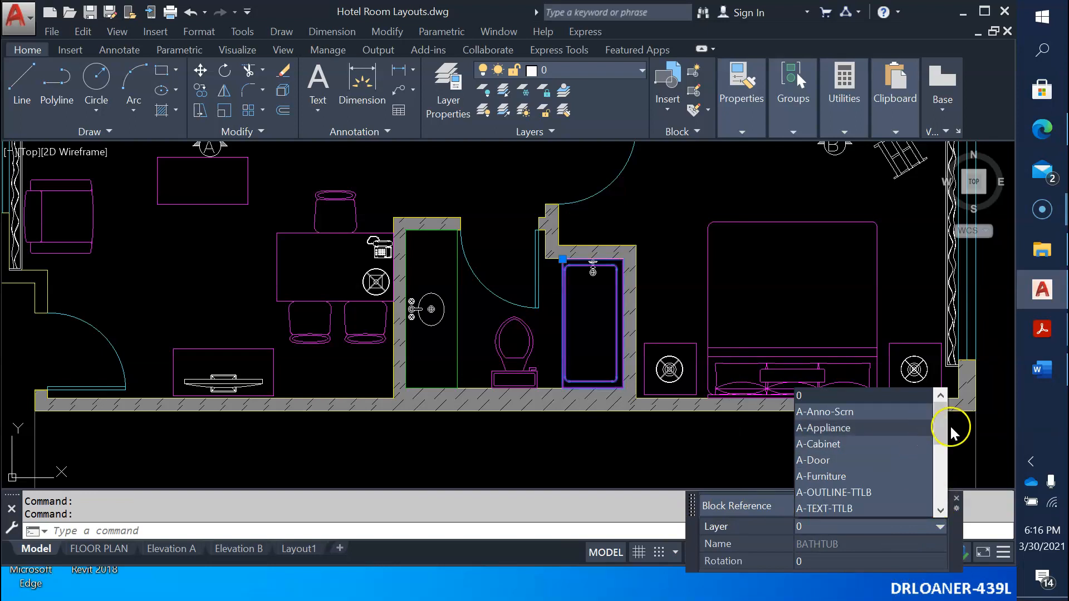
{"action": "left_click_drag", "start_coordinate": [950, 426], "coordinate": [951, 484]}
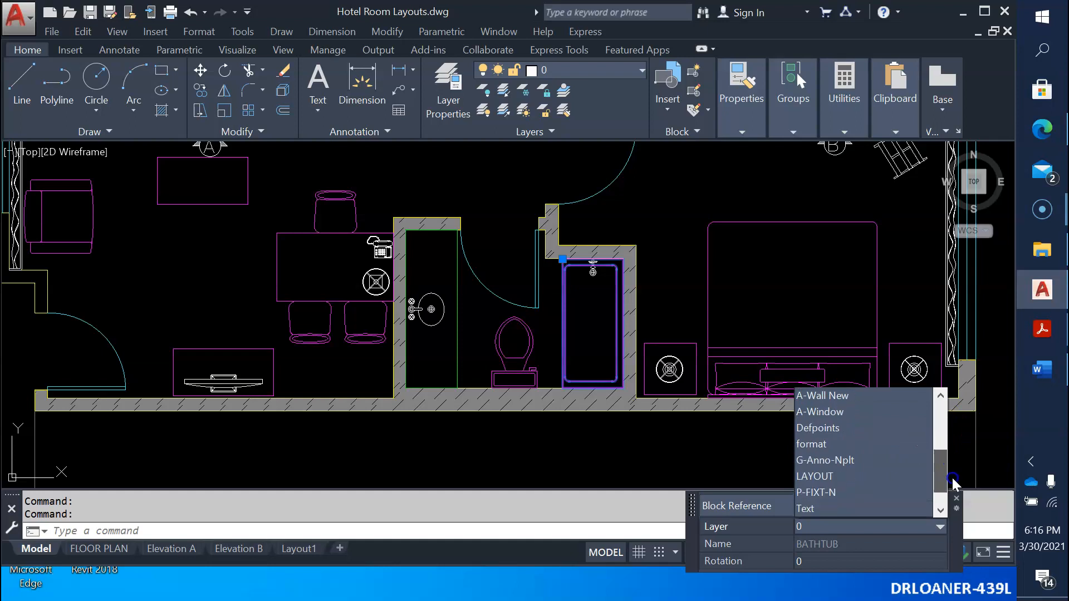
{"action": "left_click", "coordinate": [844, 494]}
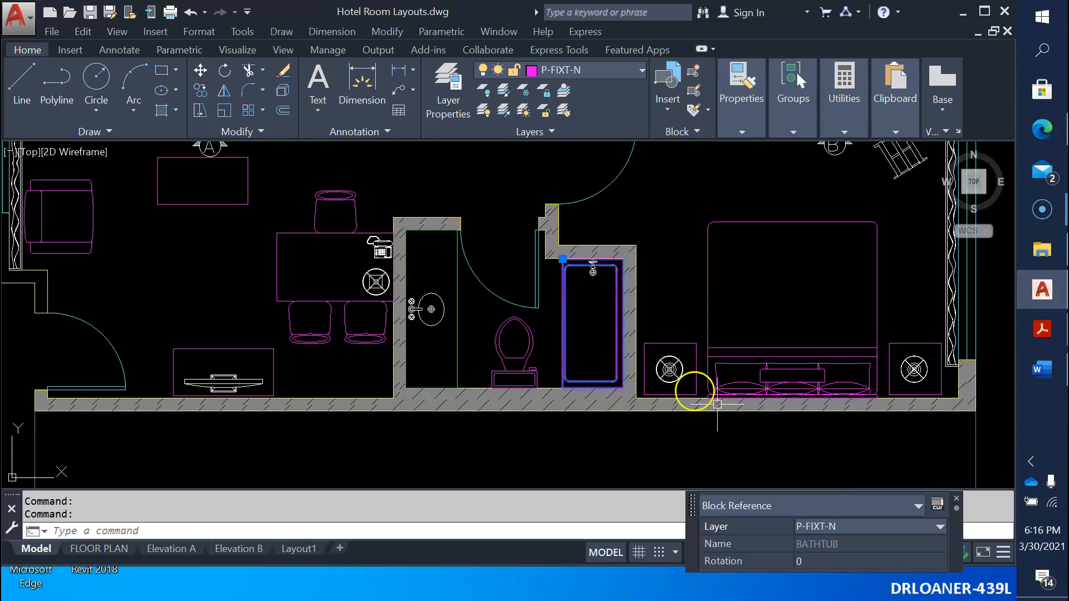
Step: Add the bathtub's faucet and drain block to the selection, assign both blocks to layer P-FIXT-N in Properties, and deselect them
{"action": "scroll", "coordinate": [555, 263], "scroll_direction": "up", "scroll_amount": 5}
{"action": "left_click", "coordinate": [701, 285]}
{"action": "right_click", "coordinate": [701, 286]}
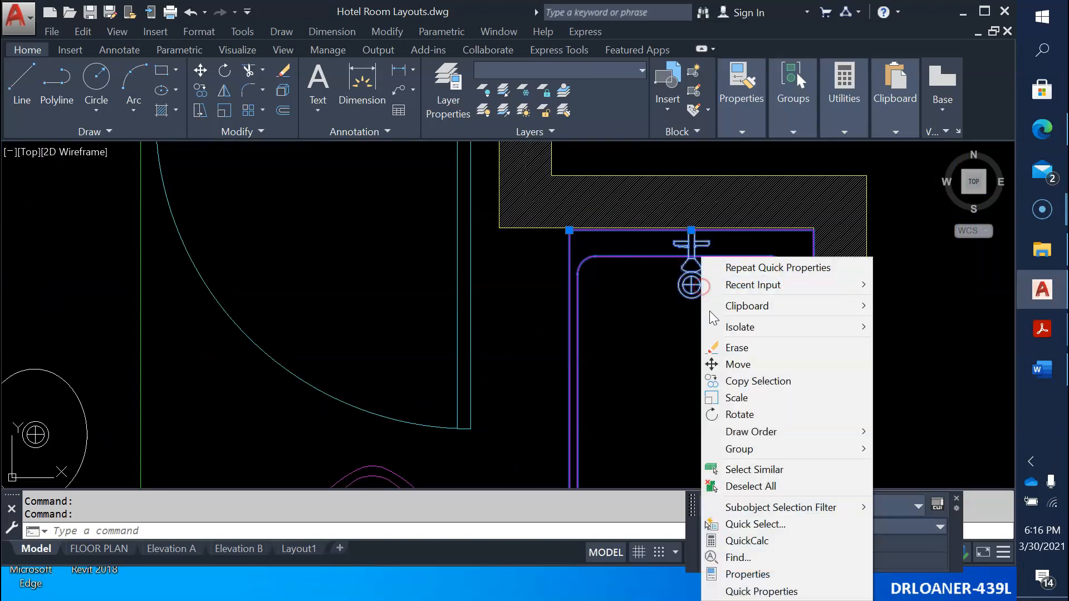
{"action": "left_click", "coordinate": [775, 574]}
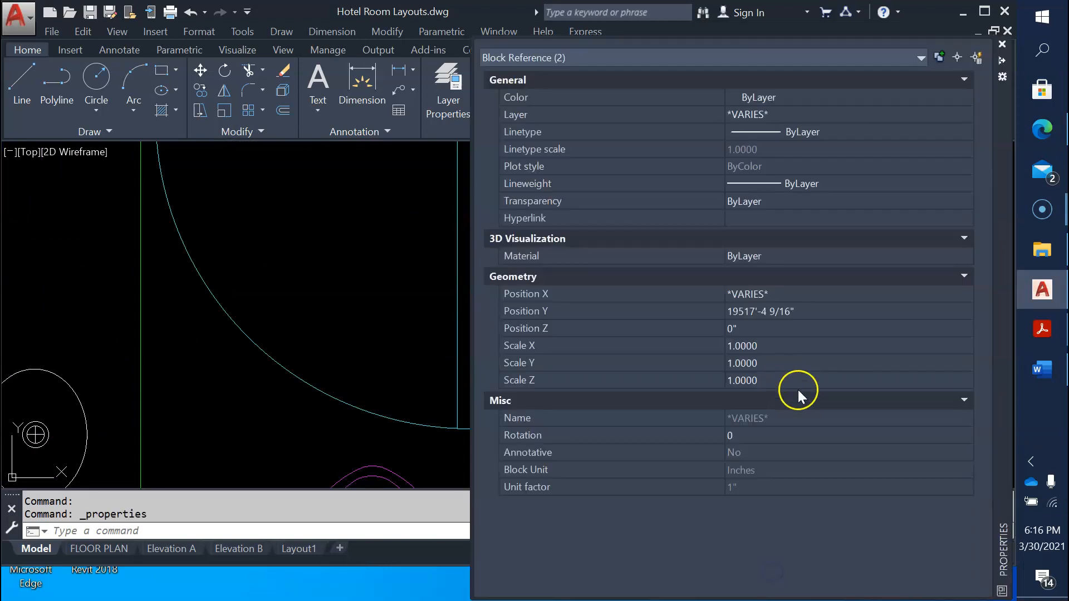
{"action": "left_click", "coordinate": [911, 113]}
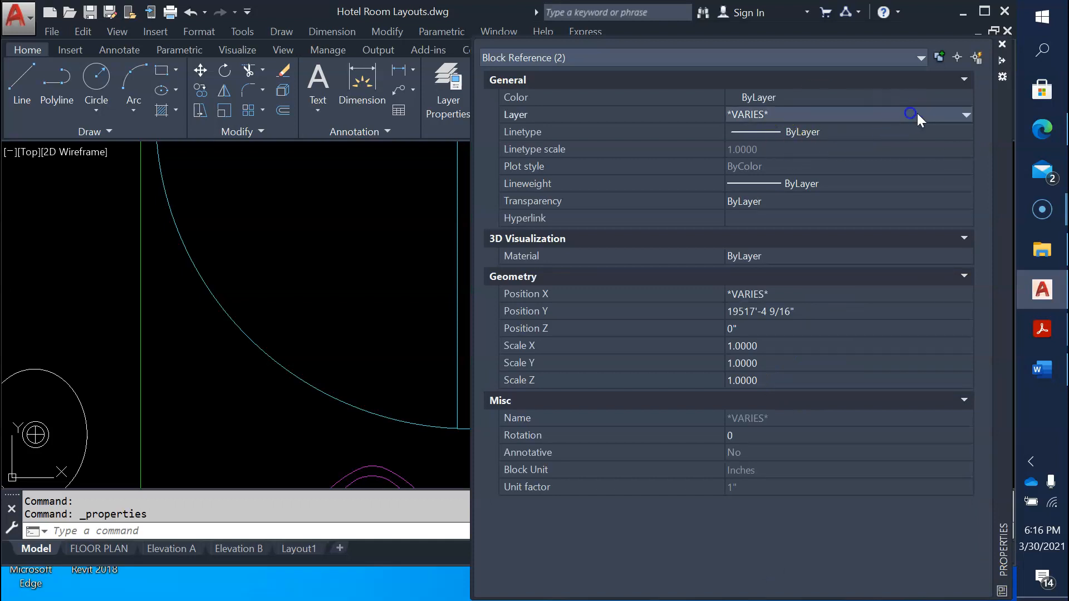
{"action": "left_click", "coordinate": [960, 113]}
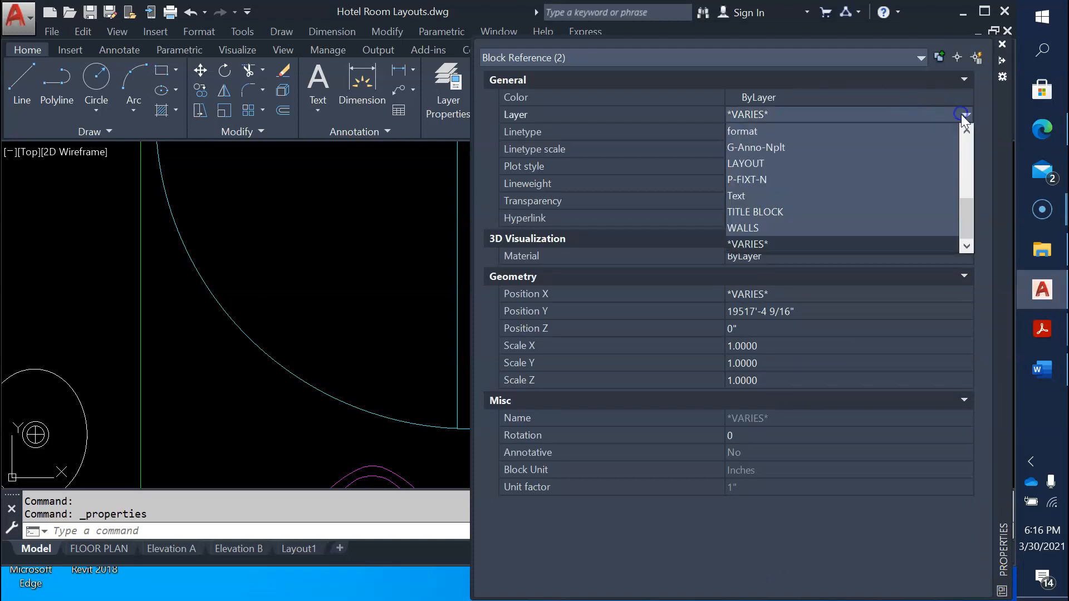
{"action": "left_click", "coordinate": [826, 182]}
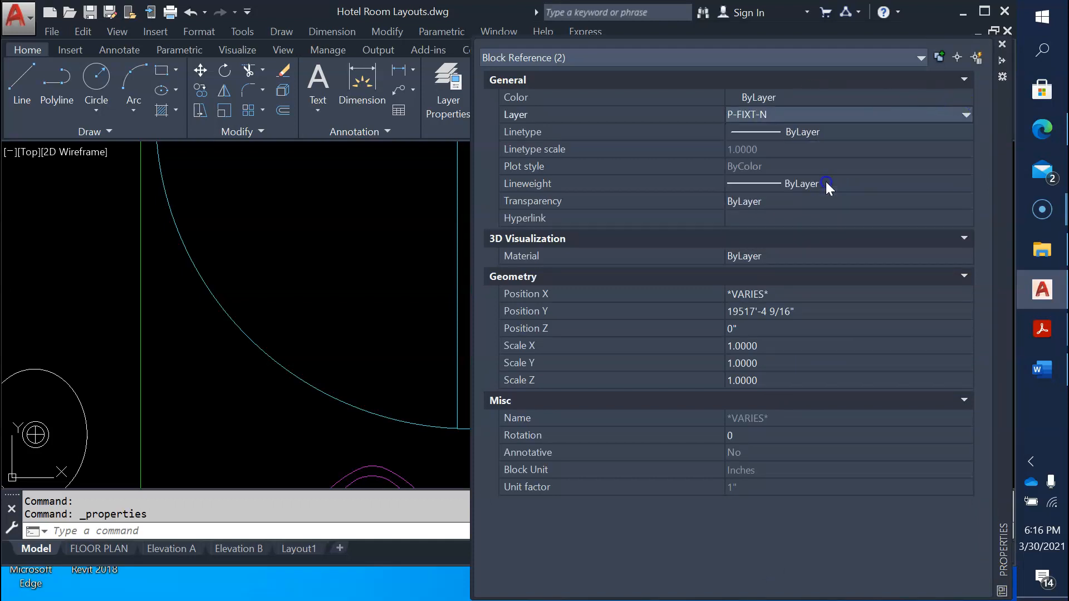
{"action": "left_click", "coordinate": [1001, 44]}
{"action": "key", "text": "Escape"}
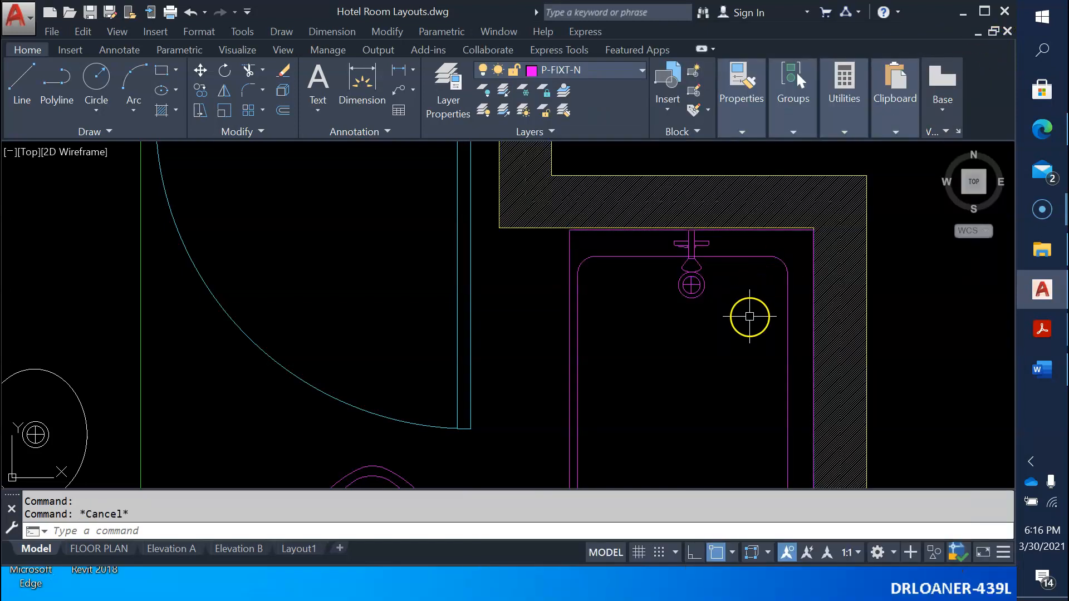
Step: Match the bathroom sink, drain and faucet objects to the toilet's layer with the layer match command
{"action": "scroll", "coordinate": [573, 250], "scroll_direction": "down", "scroll_amount": 5}
{"action": "scroll", "coordinate": [557, 251], "scroll_direction": "up", "scroll_amount": 4}
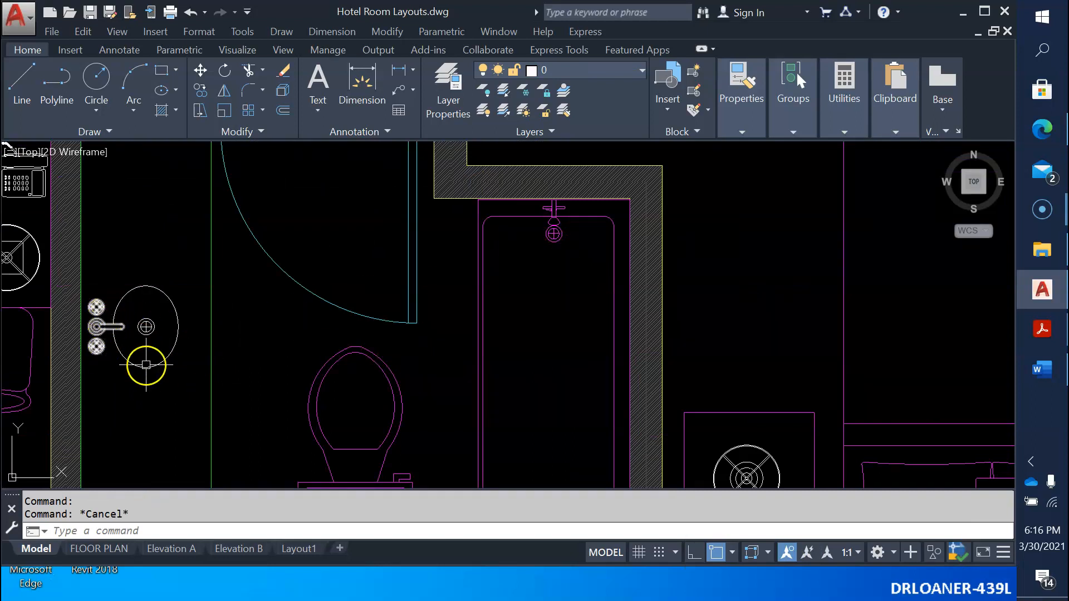
{"action": "scroll", "coordinate": [393, 365], "scroll_direction": "down", "scroll_amount": 4}
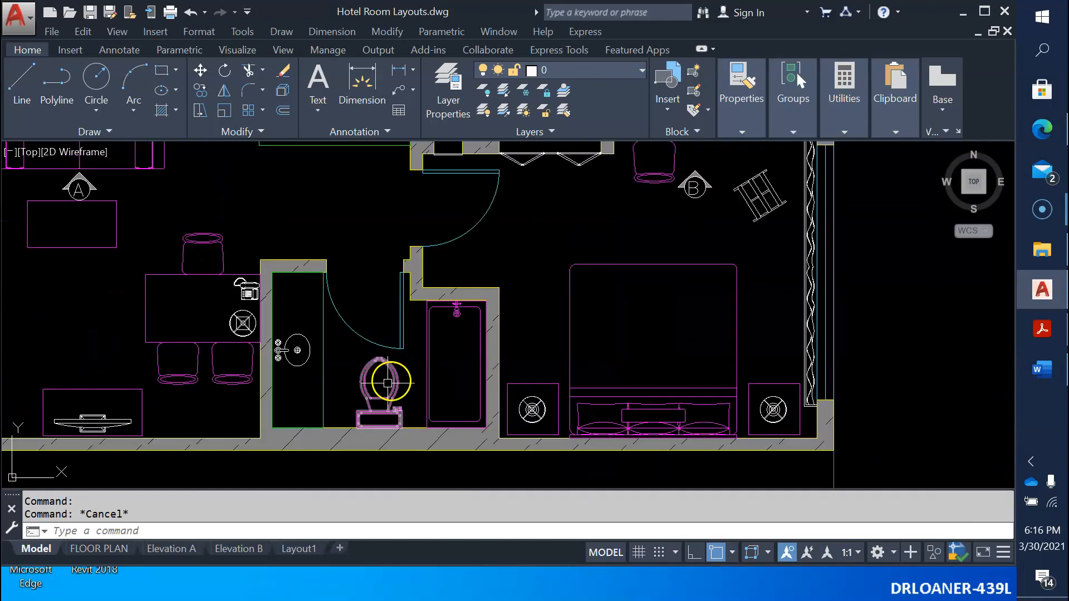
{"action": "left_click", "coordinate": [564, 111]}
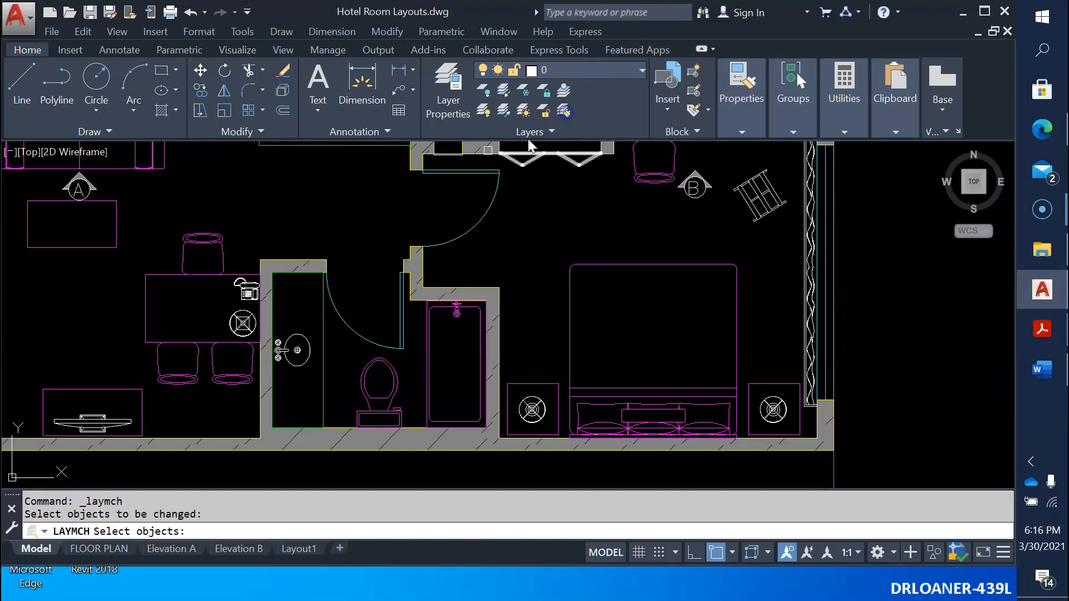
{"action": "left_click", "coordinate": [303, 383]}
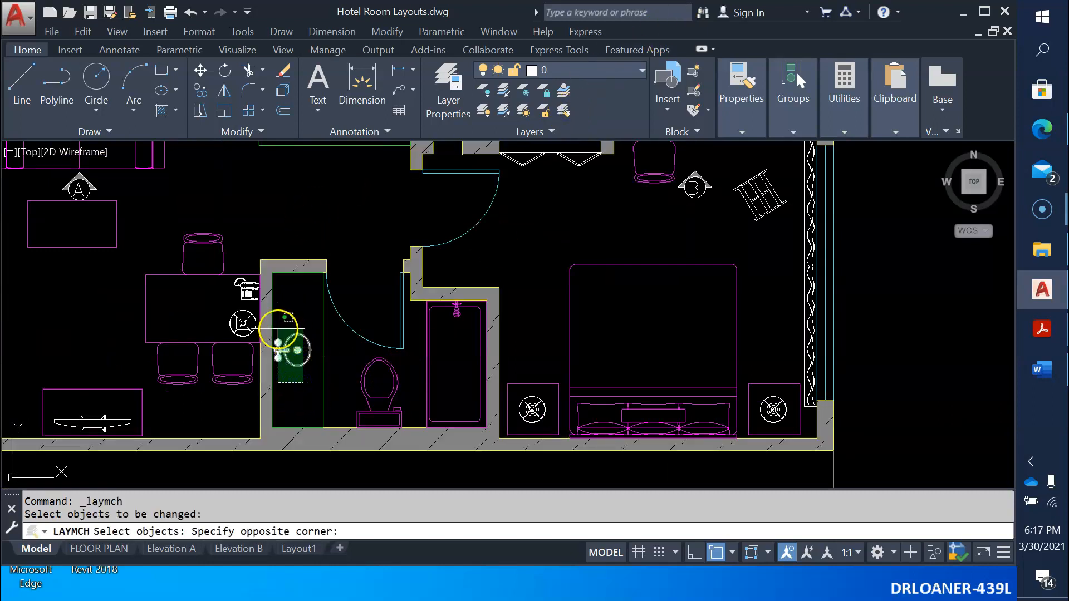
{"action": "left_click", "coordinate": [278, 329]}
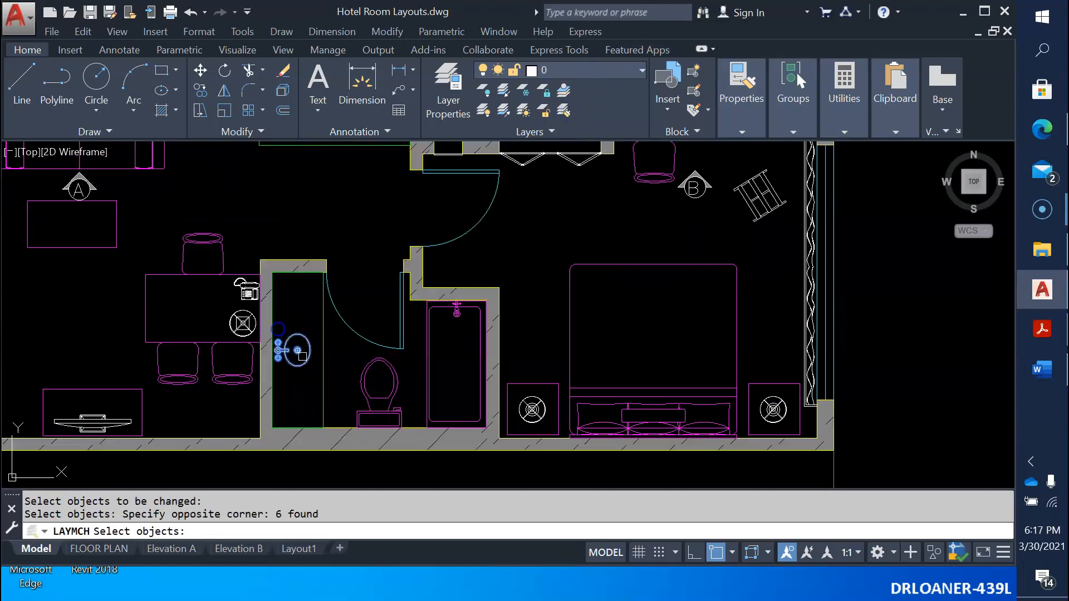
{"action": "right_click", "coordinate": [339, 370]}
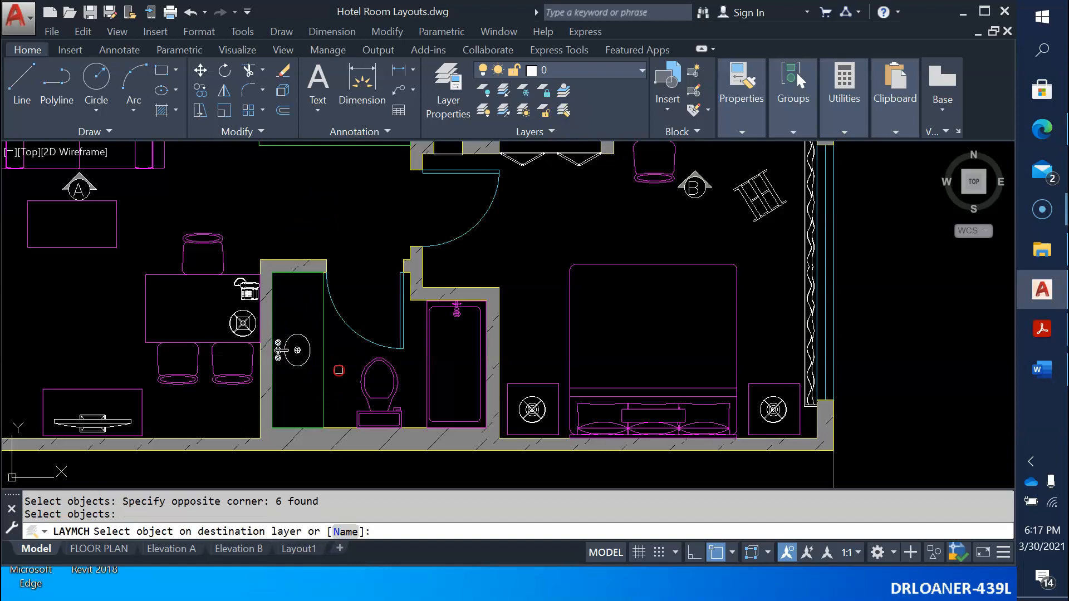
{"action": "left_click", "coordinate": [371, 381]}
{"action": "scroll", "coordinate": [335, 407], "scroll_direction": "down", "scroll_amount": 3}
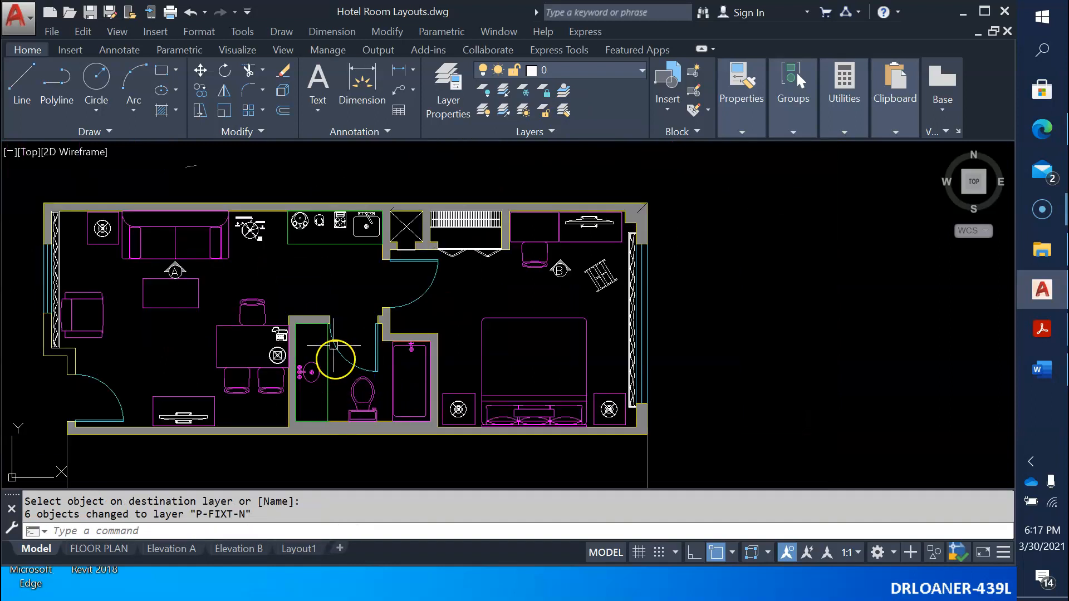
Step: Match the kitchen sink's layer to that of the bathroom sink with the layer match command
{"action": "scroll", "coordinate": [341, 186], "scroll_direction": "up", "scroll_amount": 5}
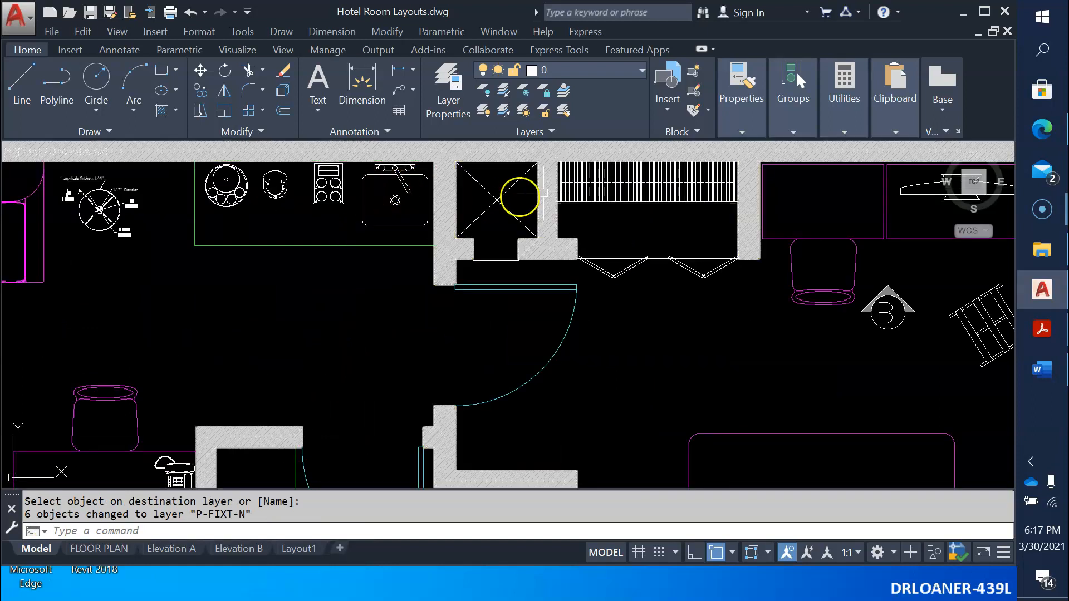
{"action": "left_click", "coordinate": [562, 111]}
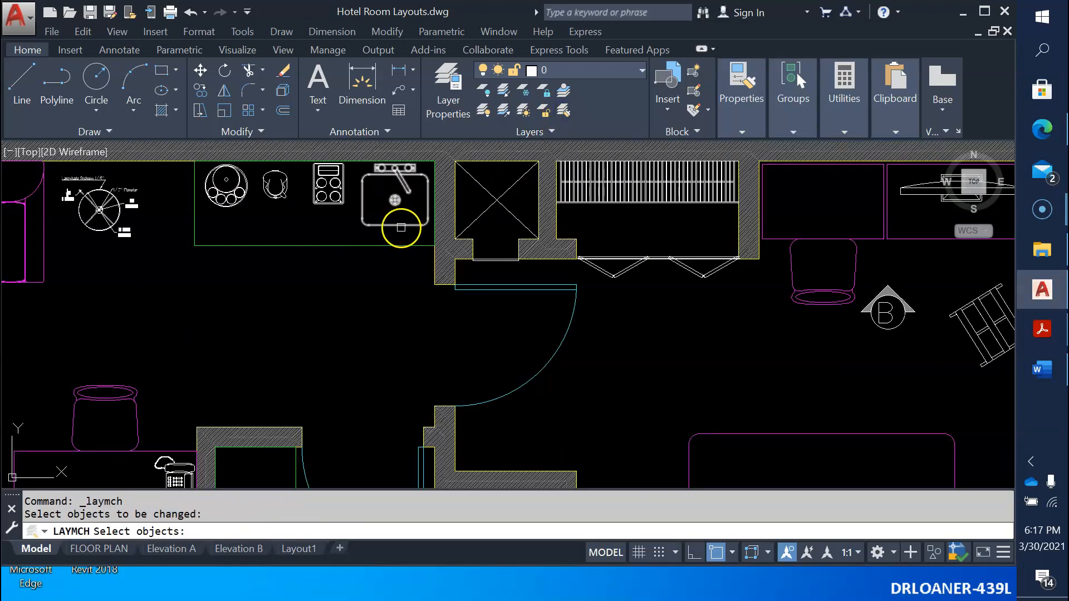
{"action": "left_click", "coordinate": [400, 228]}
{"action": "scroll", "coordinate": [401, 227], "scroll_direction": "down", "scroll_amount": 3}
{"action": "key", "text": "Return"}
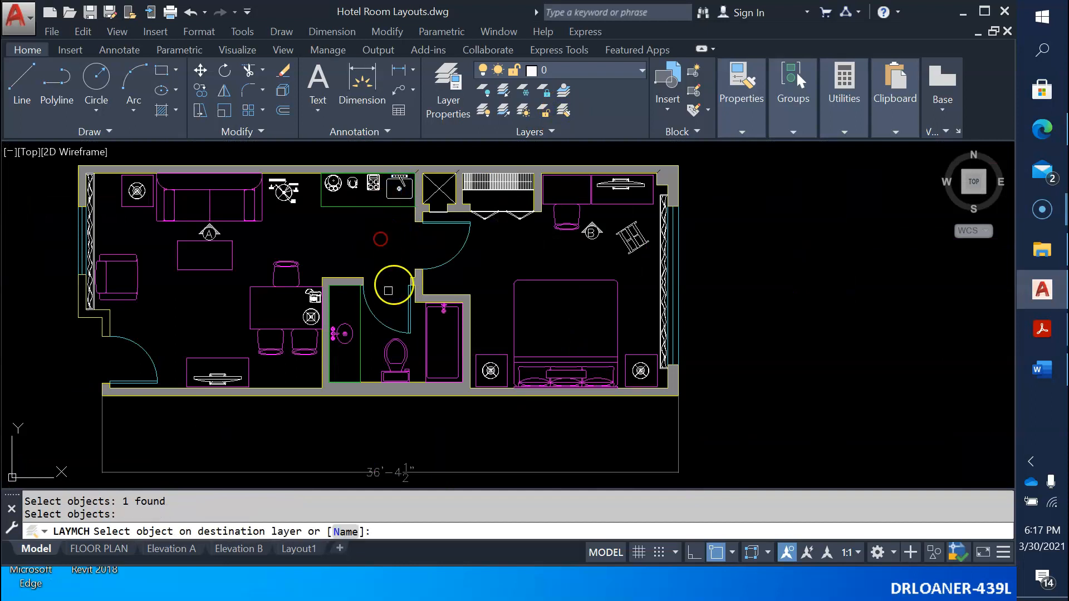
{"action": "left_click", "coordinate": [342, 343]}
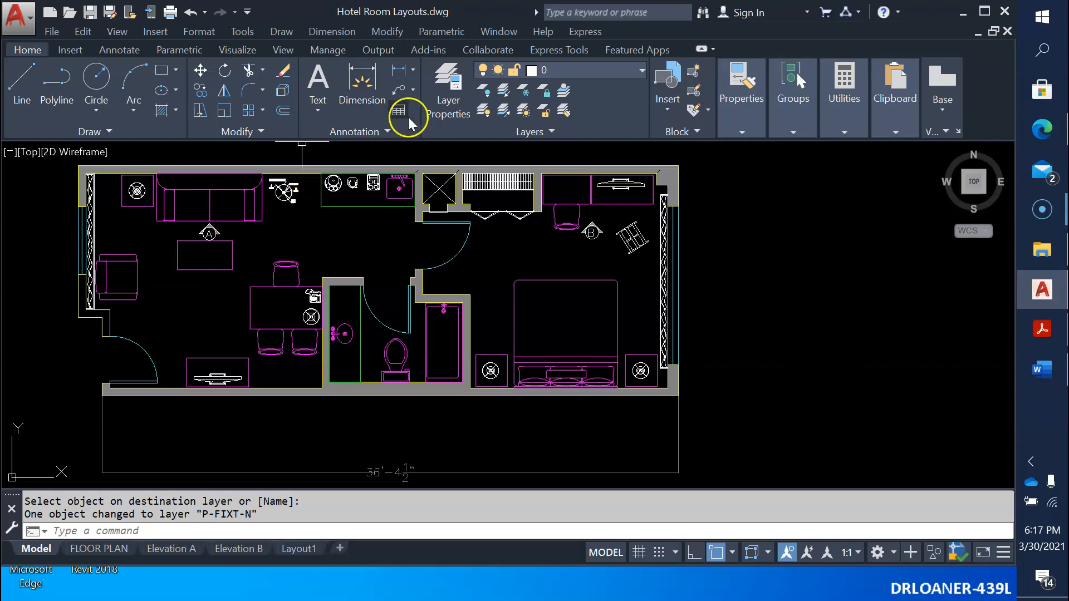
Step: Select both televisions, the phone, the lamps in the living area and on the nightstands, and the small appliances on the kitchen counter
{"action": "left_click", "coordinate": [211, 381]}
{"action": "left_click", "coordinate": [311, 316]}
{"action": "left_click", "coordinate": [312, 301]}
{"action": "left_click", "coordinate": [277, 316]}
{"action": "left_click", "coordinate": [234, 311]}
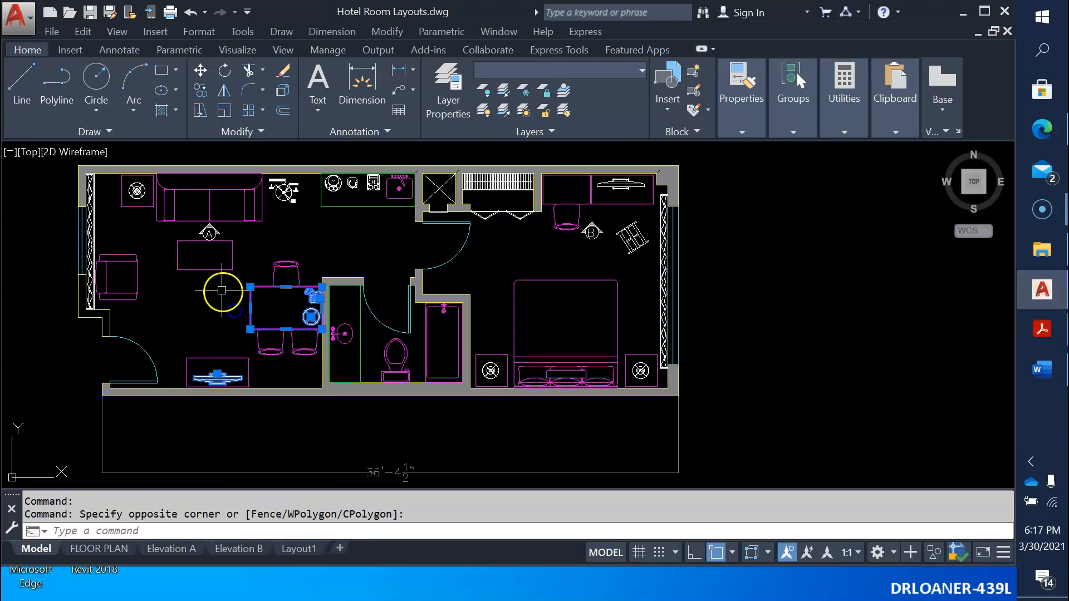
{"action": "left_click", "coordinate": [283, 192]}
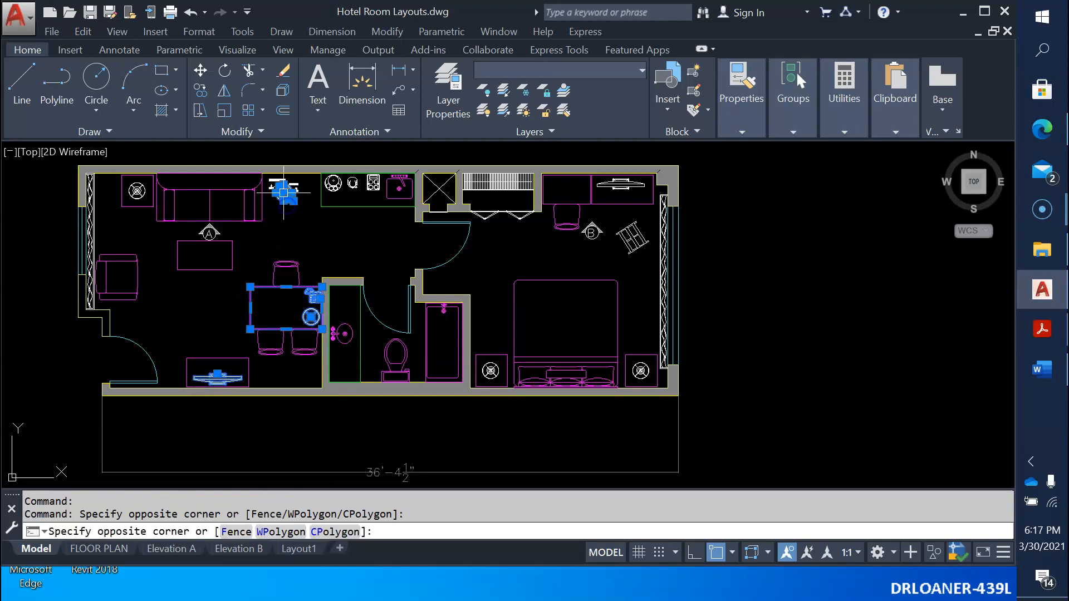
{"action": "left_click", "coordinate": [138, 191]}
{"action": "left_click", "coordinate": [145, 216]}
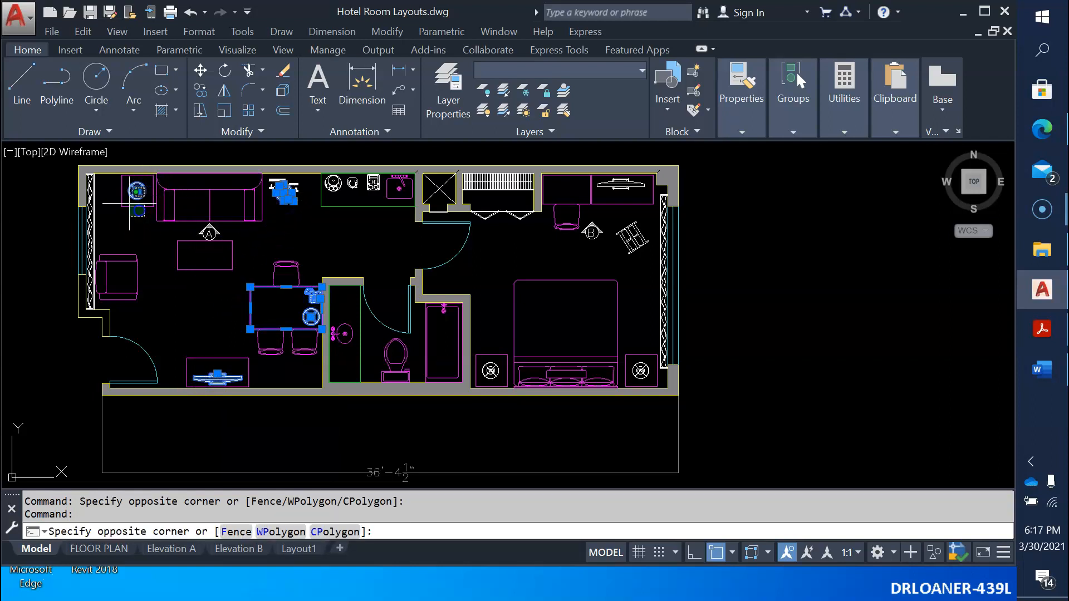
{"action": "left_click", "coordinate": [130, 204]}
{"action": "left_click", "coordinate": [374, 197]}
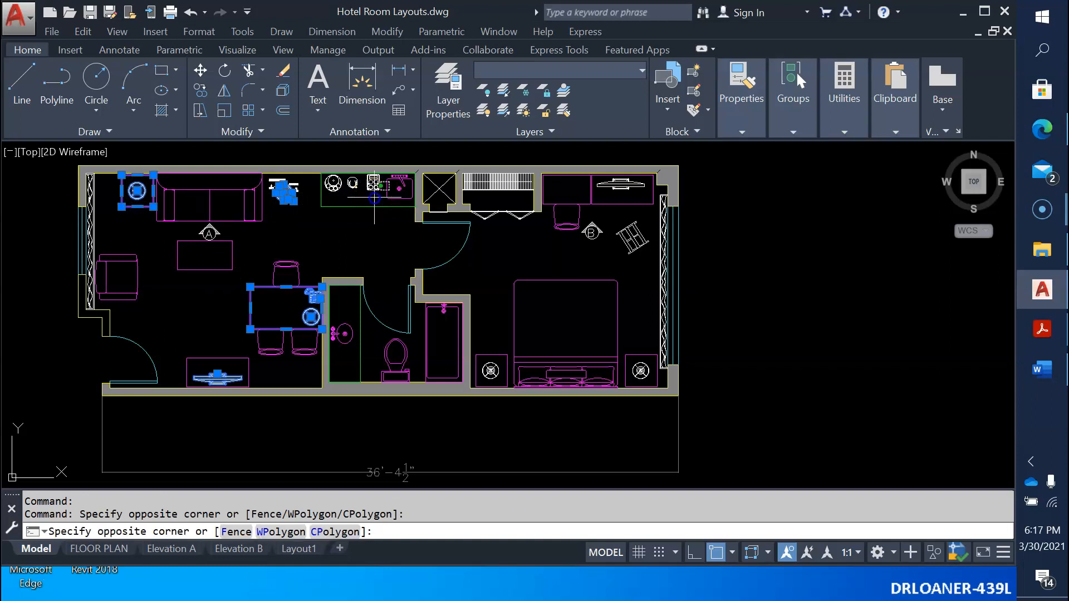
{"action": "left_click", "coordinate": [315, 166]}
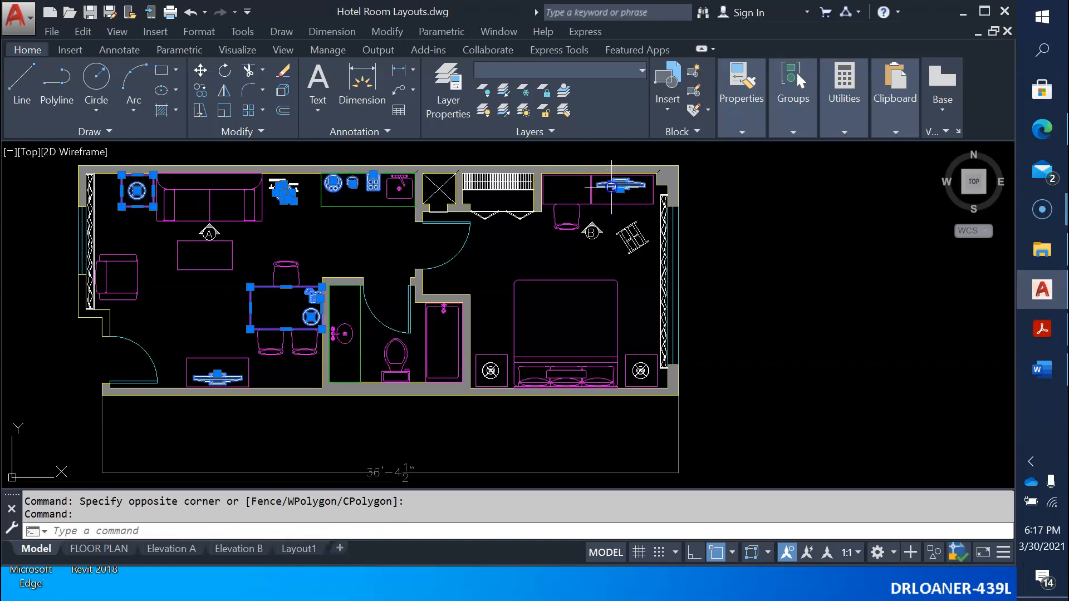
{"action": "left_click", "coordinate": [641, 371]}
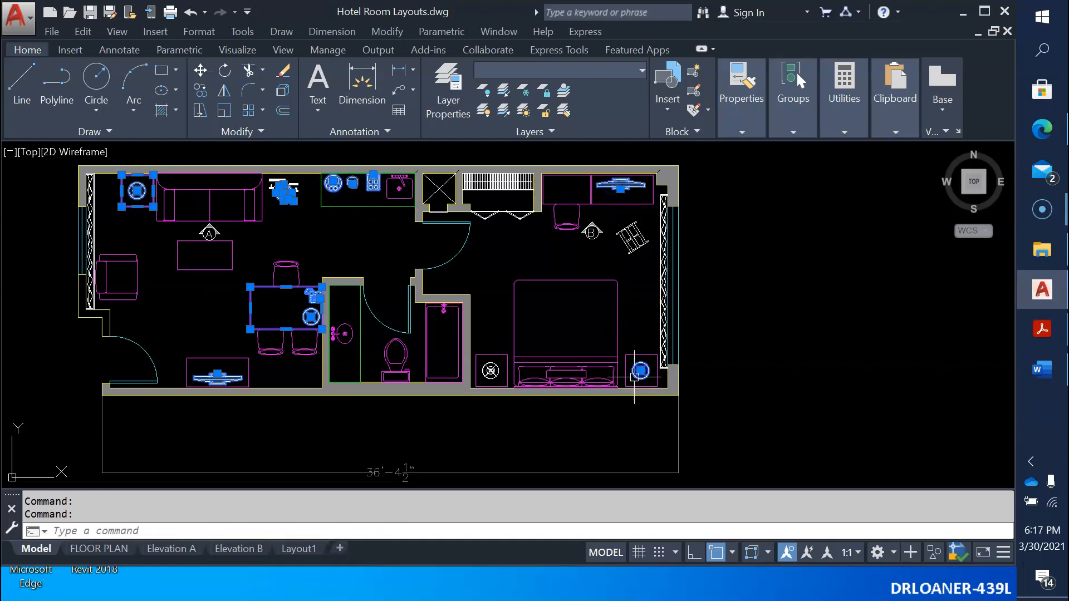
{"action": "left_click", "coordinate": [491, 371]}
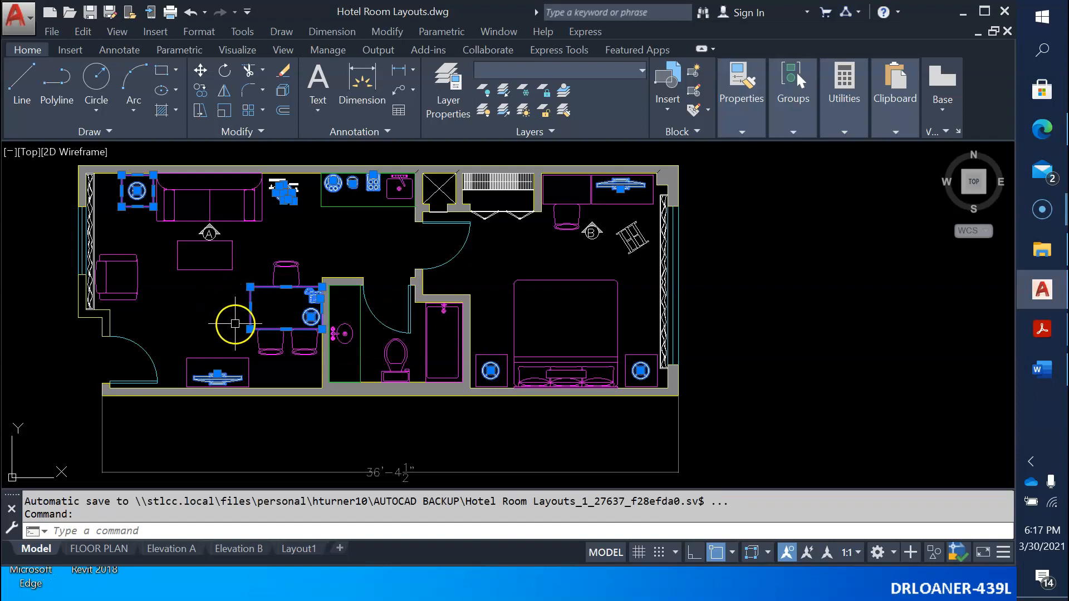
Step: Remove the dining table and the end table beside the sofa from the selection
{"action": "left_click", "coordinate": [263, 315], "text": "shift"}
{"action": "left_click", "coordinate": [231, 308], "text": "shift"}
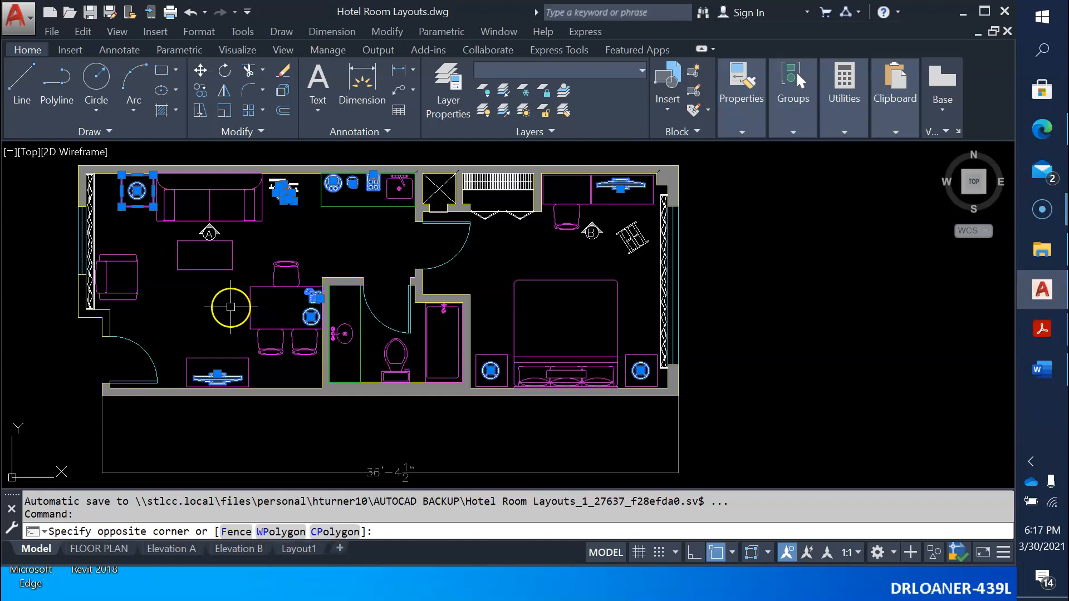
{"action": "left_click", "coordinate": [127, 213], "text": "shift"}
{"action": "left_click", "coordinate": [118, 201], "text": "shift"}
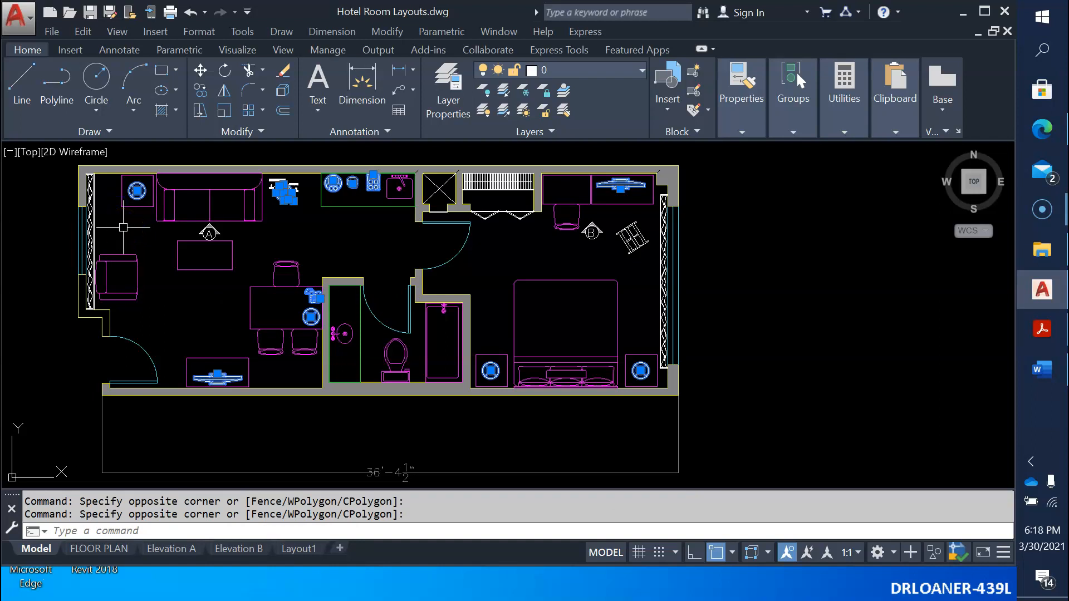
{"action": "right_click", "coordinate": [308, 228]}
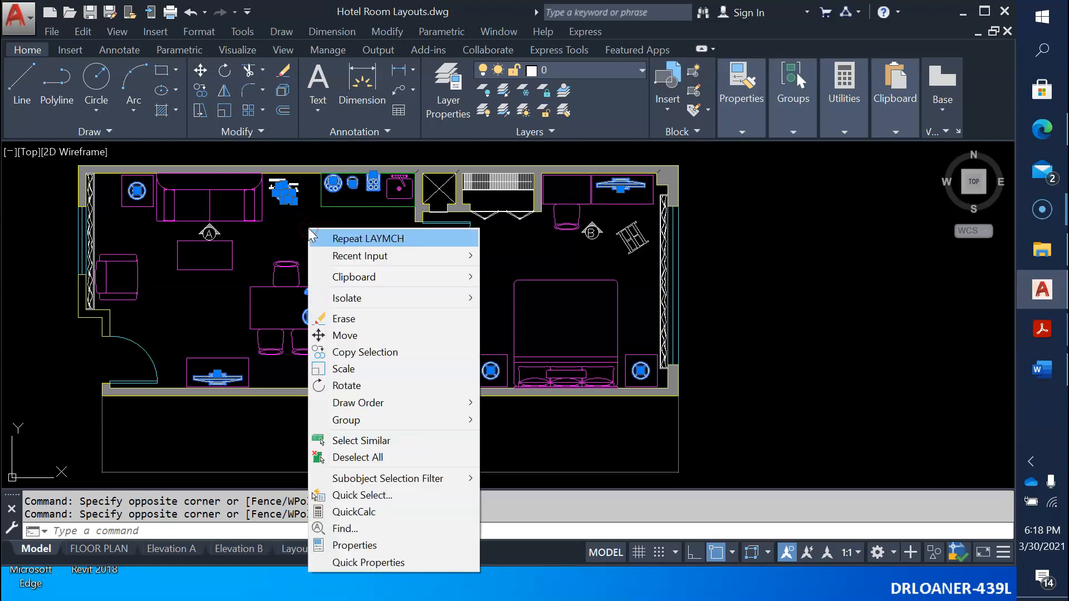
{"action": "left_click", "coordinate": [376, 557]}
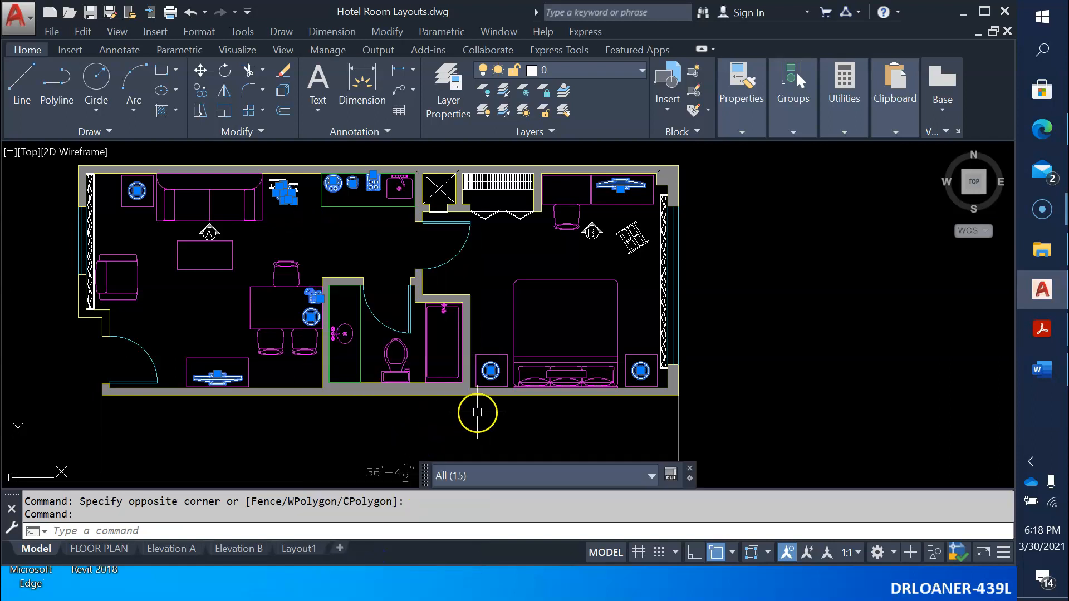
{"action": "left_click", "coordinate": [650, 476]}
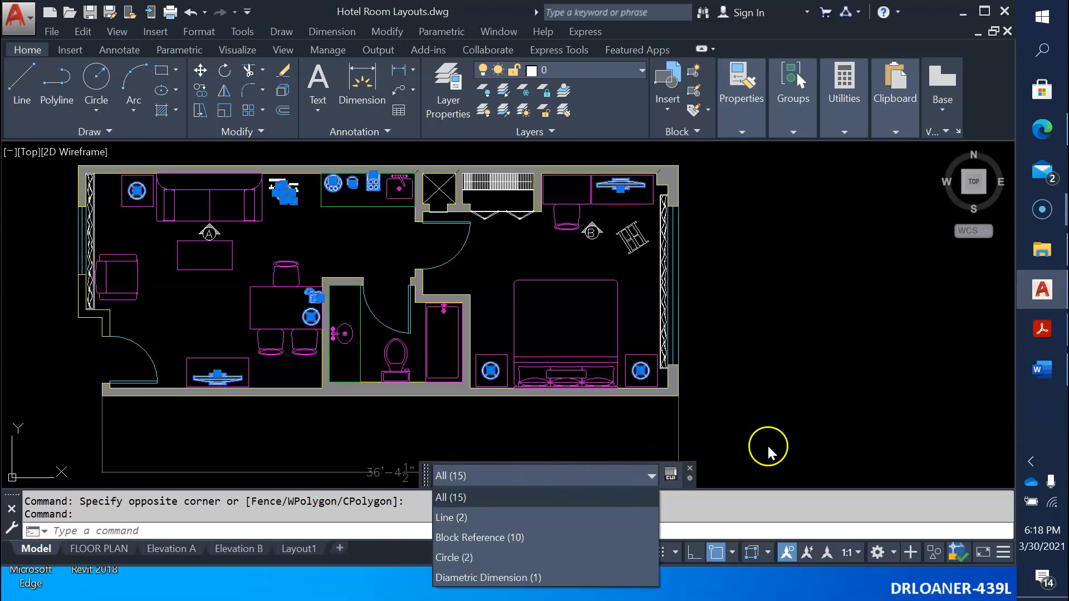
{"action": "left_click", "coordinate": [452, 476]}
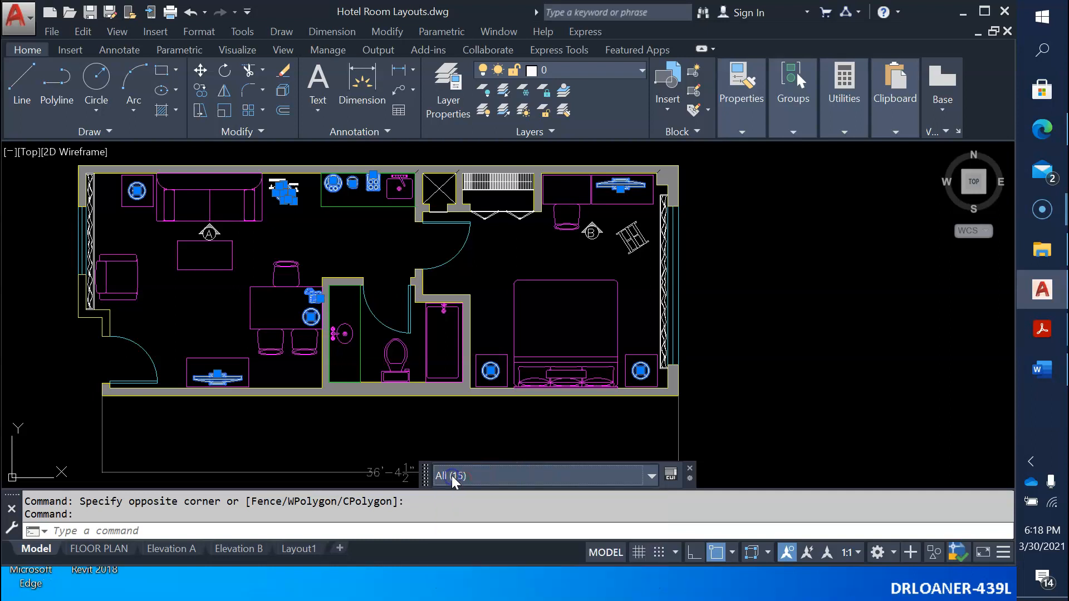
{"action": "left_click", "coordinate": [690, 470]}
Step: Assign the selected televisions, lamps, phone and counter appliances to layer A-Appliance in Properties
{"action": "right_click", "coordinate": [655, 451]}
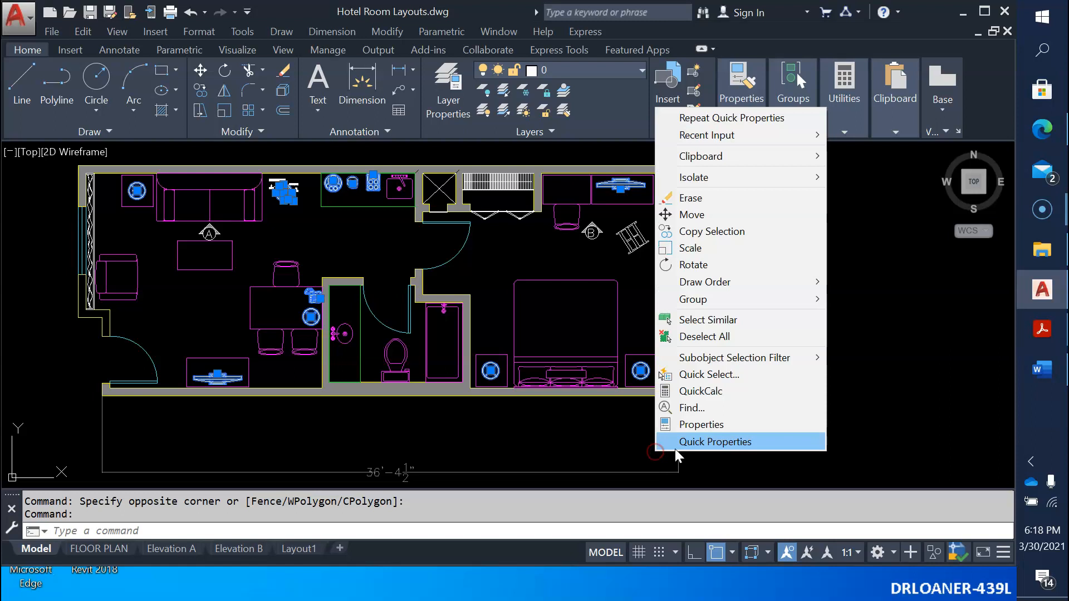
{"action": "left_click", "coordinate": [693, 425]}
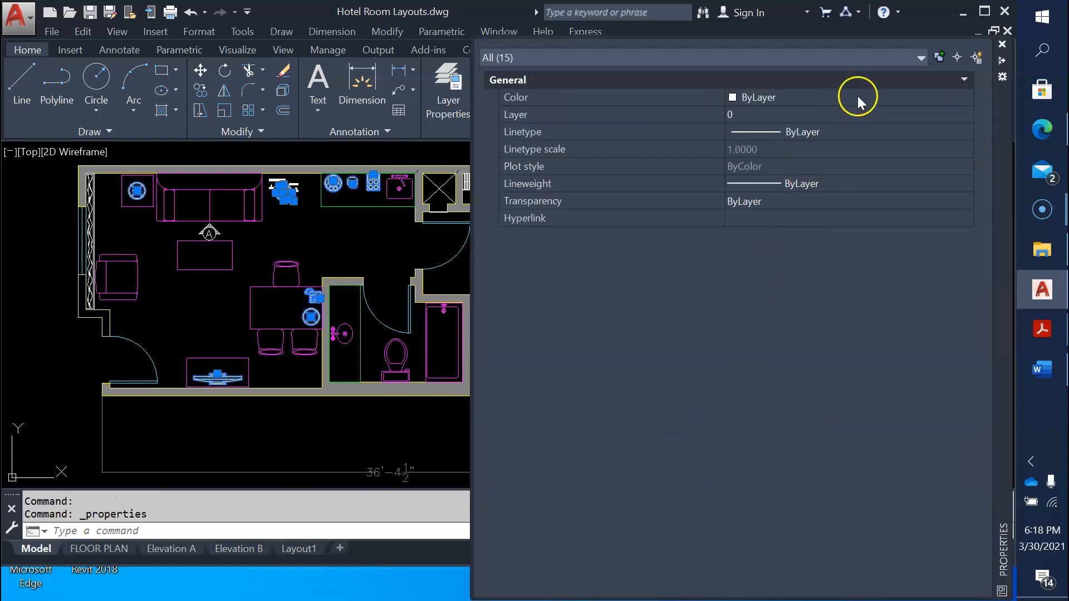
{"action": "left_click", "coordinate": [860, 114]}
{"action": "left_click", "coordinate": [968, 115]}
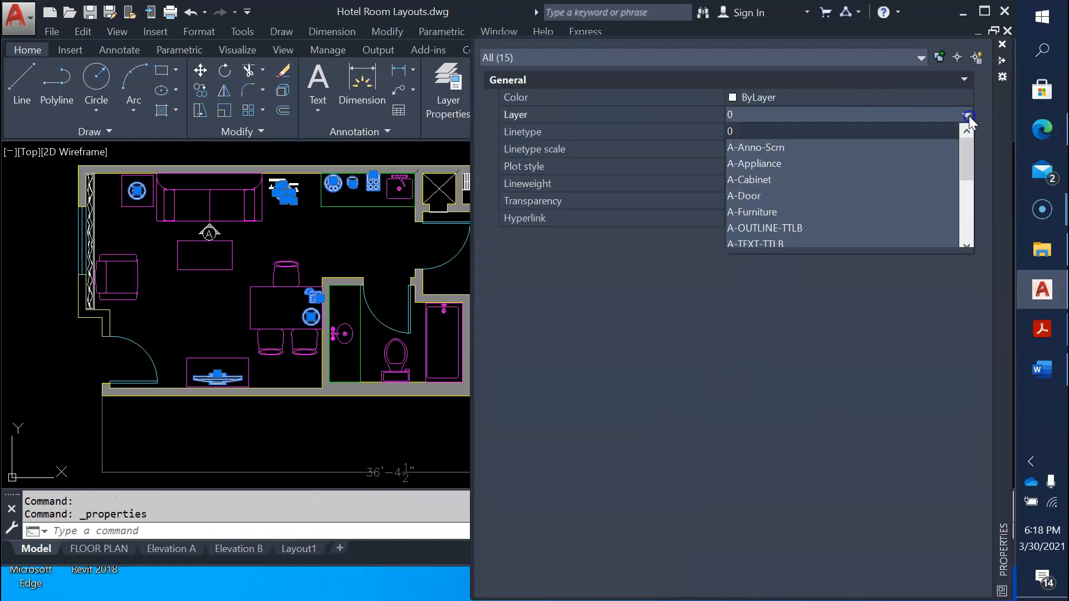
{"action": "left_click", "coordinate": [836, 161]}
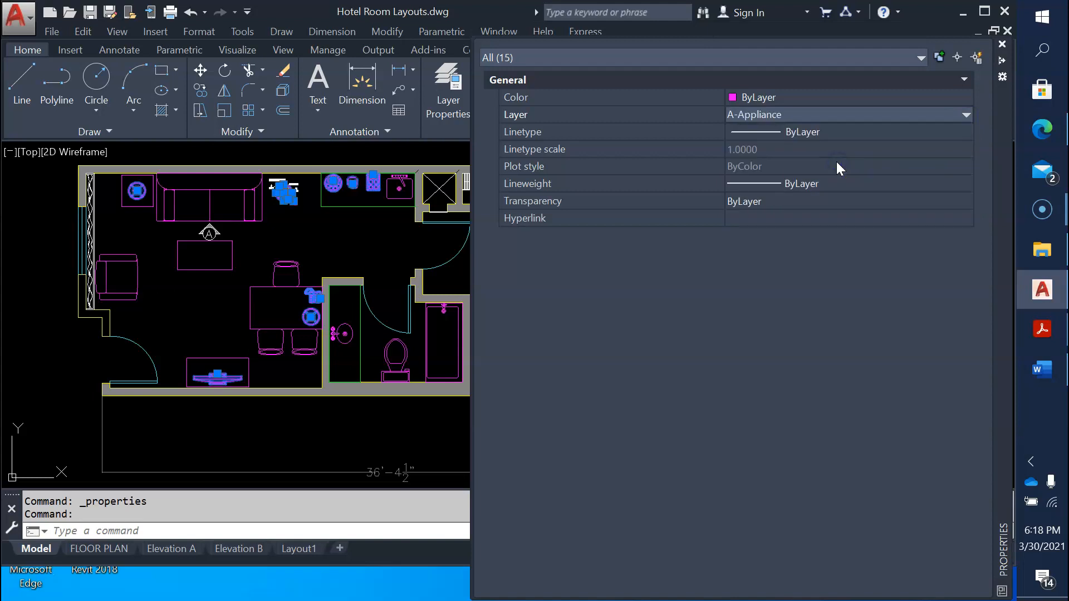
{"action": "left_click", "coordinate": [1002, 44]}
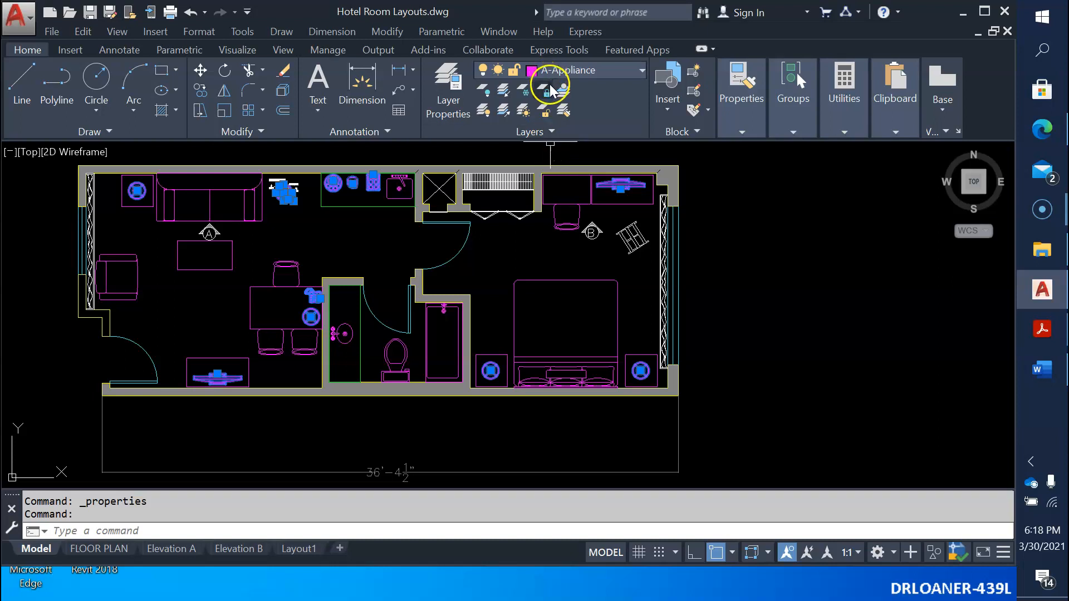
Step: Set the P-FIXT-N layer's color to index color 82 in the Layer Properties Manager
{"action": "left_click", "coordinate": [448, 95]}
{"action": "left_click", "coordinate": [205, 304]}
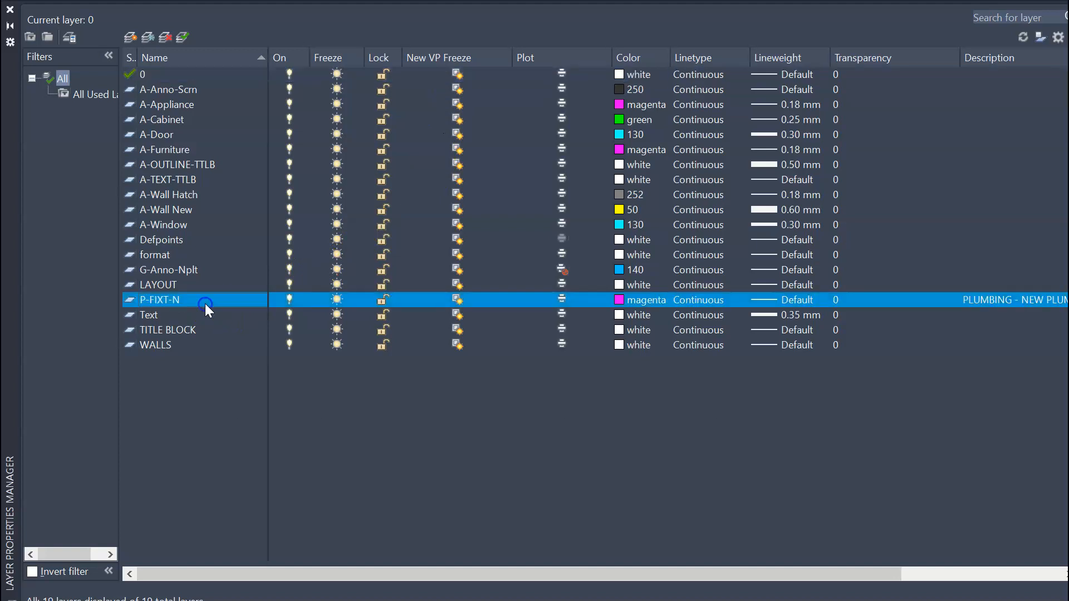
{"action": "left_click", "coordinate": [621, 301]}
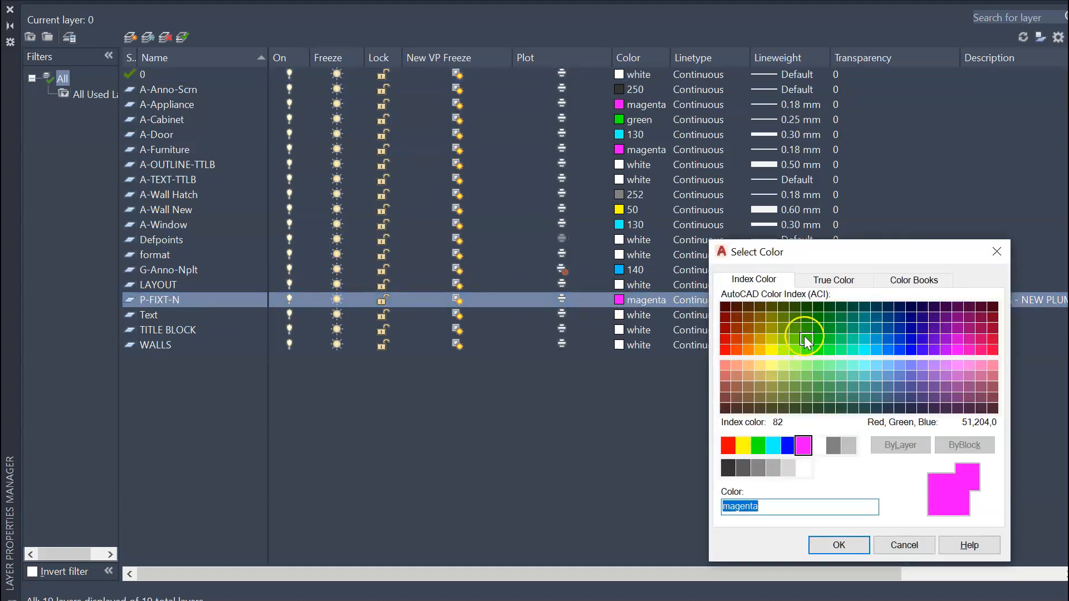
{"action": "left_click", "coordinate": [804, 335]}
{"action": "left_click", "coordinate": [840, 545]}
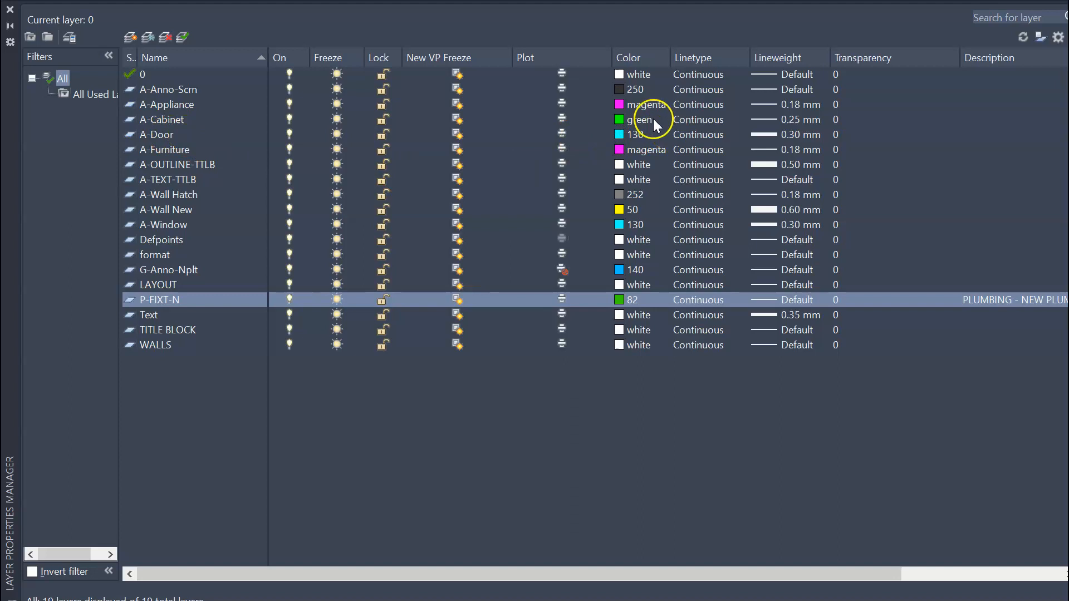
Step: Set the A-Appliance layer's color to index color 156 and close the Layer Properties Manager
{"action": "left_click", "coordinate": [650, 102]}
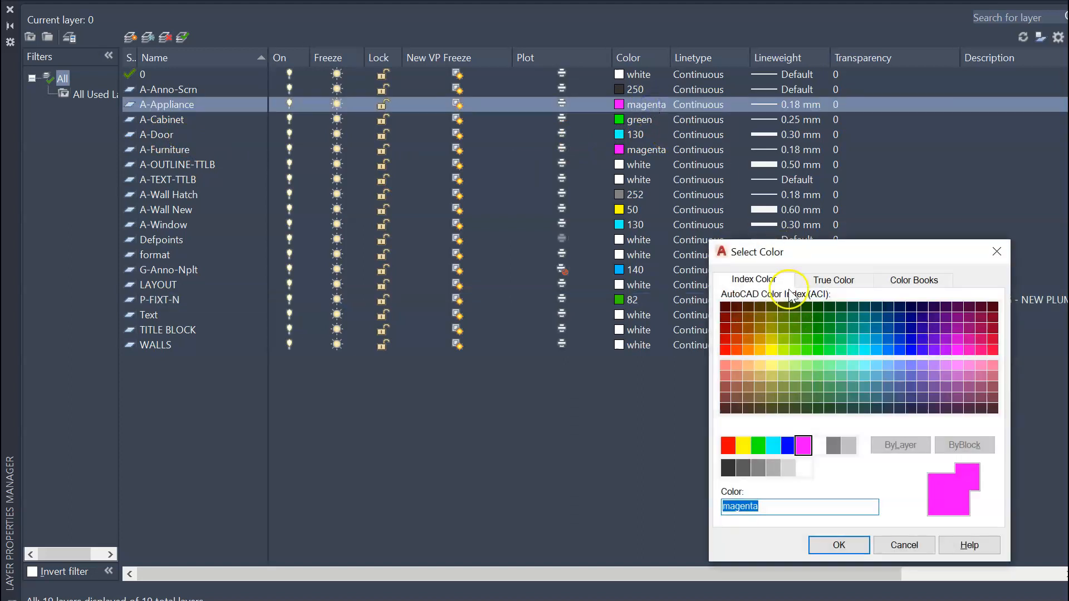
{"action": "left_click", "coordinate": [889, 320]}
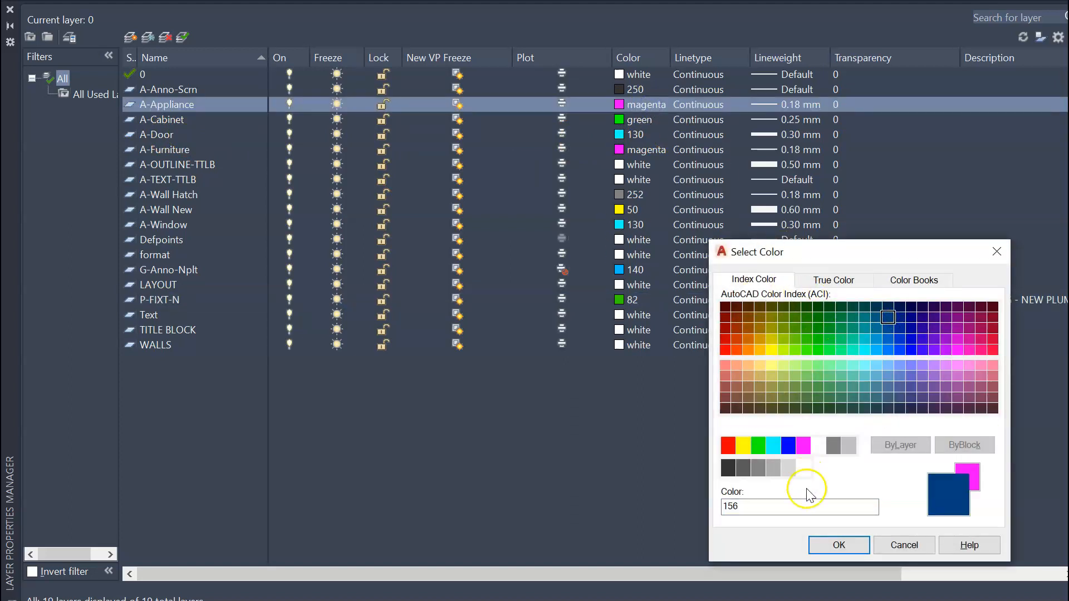
{"action": "left_click", "coordinate": [839, 545]}
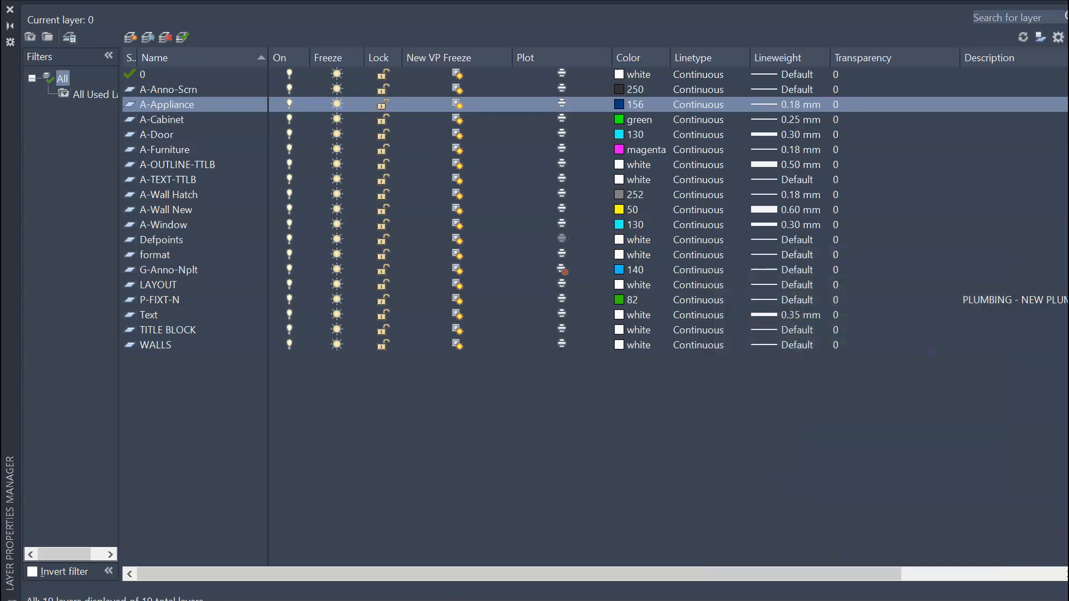
{"action": "left_click", "coordinate": [10, 9]}
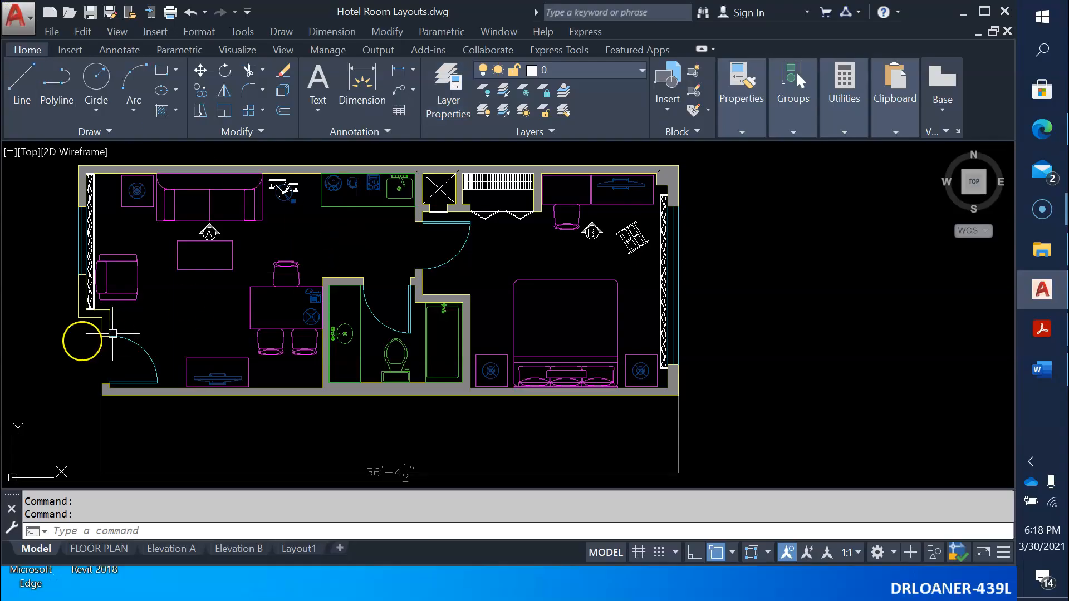
Step: Select the bedroom closet's bifold doors, the door line of the small closet beside it and the adjacent bedroom door leaf
{"action": "scroll", "coordinate": [78, 340], "scroll_direction": "up", "scroll_amount": 3}
{"action": "scroll", "coordinate": [95, 373], "scroll_direction": "down", "scroll_amount": 3}
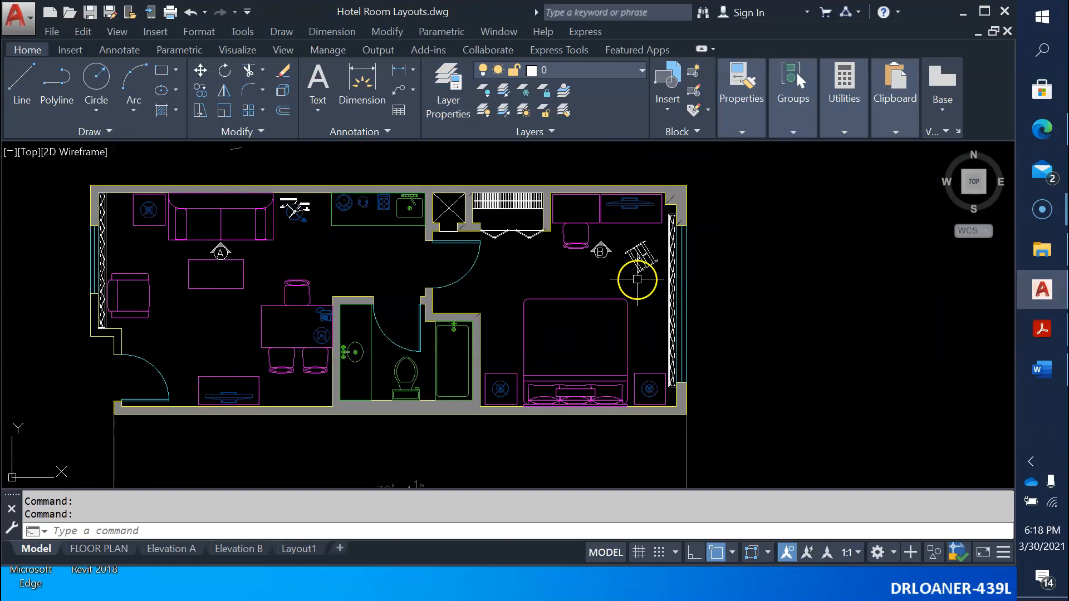
{"action": "scroll", "coordinate": [584, 231], "scroll_direction": "up", "scroll_amount": 2}
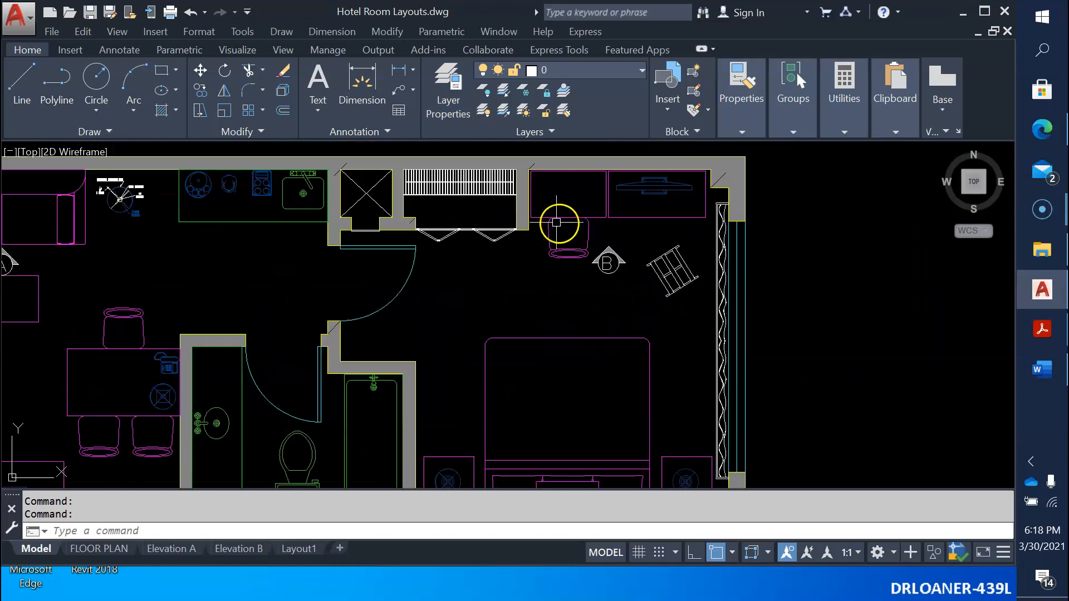
{"action": "left_click", "coordinate": [517, 251]}
{"action": "left_click", "coordinate": [437, 233]}
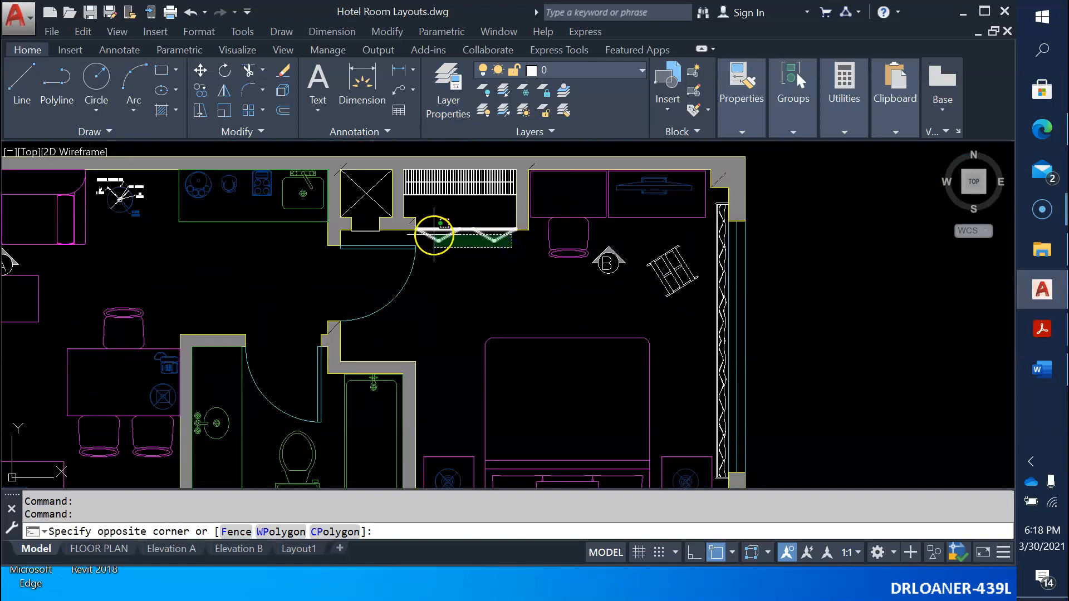
{"action": "scroll", "coordinate": [533, 270], "scroll_direction": "down", "scroll_amount": 2}
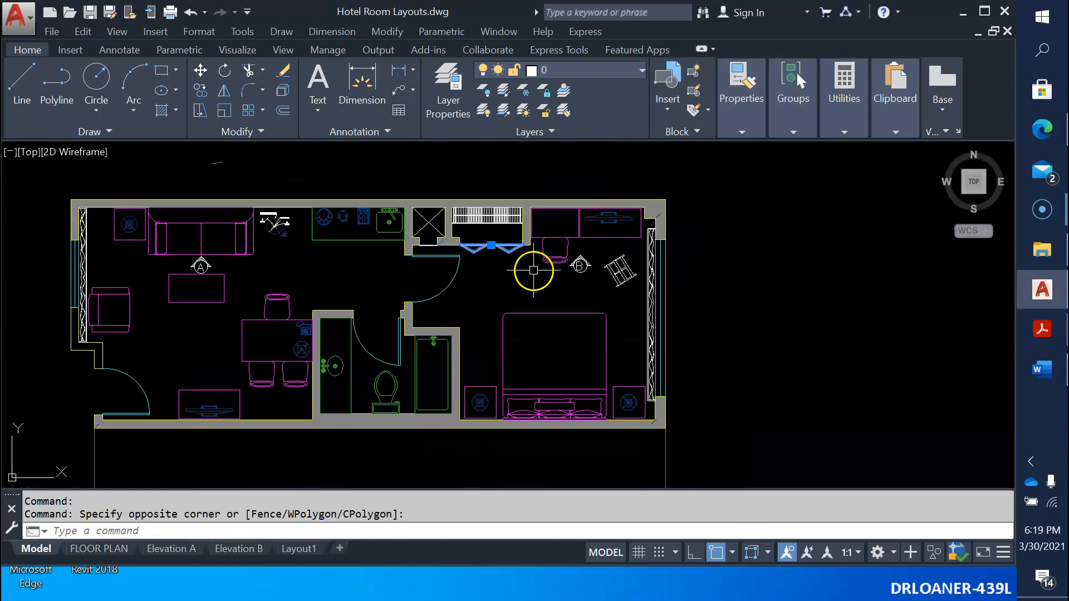
{"action": "left_click", "coordinate": [429, 256]}
{"action": "scroll", "coordinate": [427, 248], "scroll_direction": "up", "scroll_amount": 3}
{"action": "left_click", "coordinate": [429, 256]}
{"action": "left_click", "coordinate": [421, 206]}
{"action": "scroll", "coordinate": [453, 296], "scroll_direction": "down", "scroll_amount": 4}
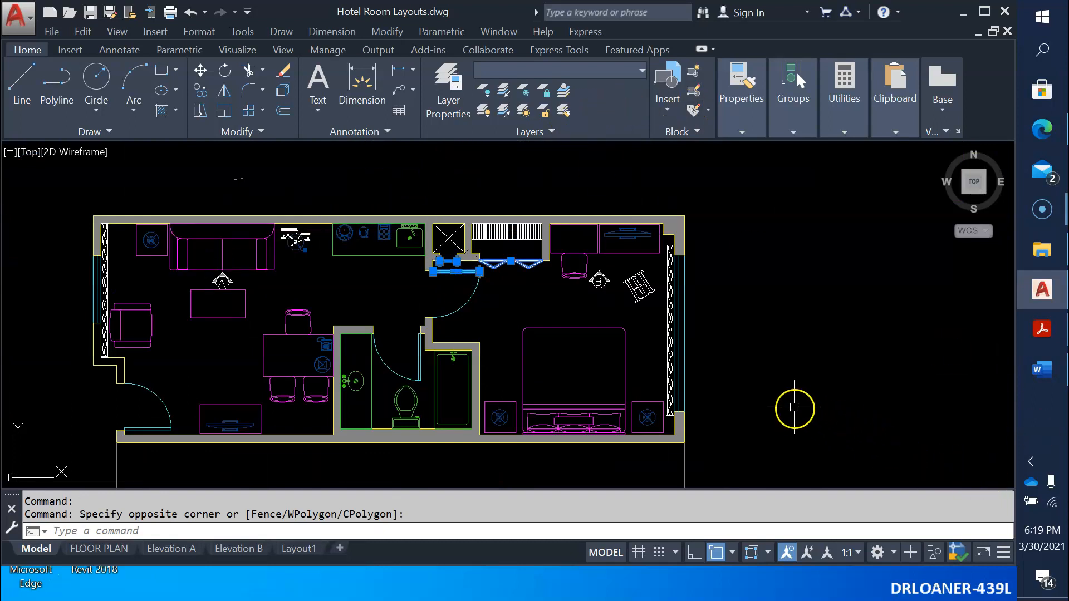
Step: Assign the selected closet and bedroom door objects to layer A-Door in Properties
{"action": "right_click", "coordinate": [768, 366]}
{"action": "left_click", "coordinate": [816, 342]}
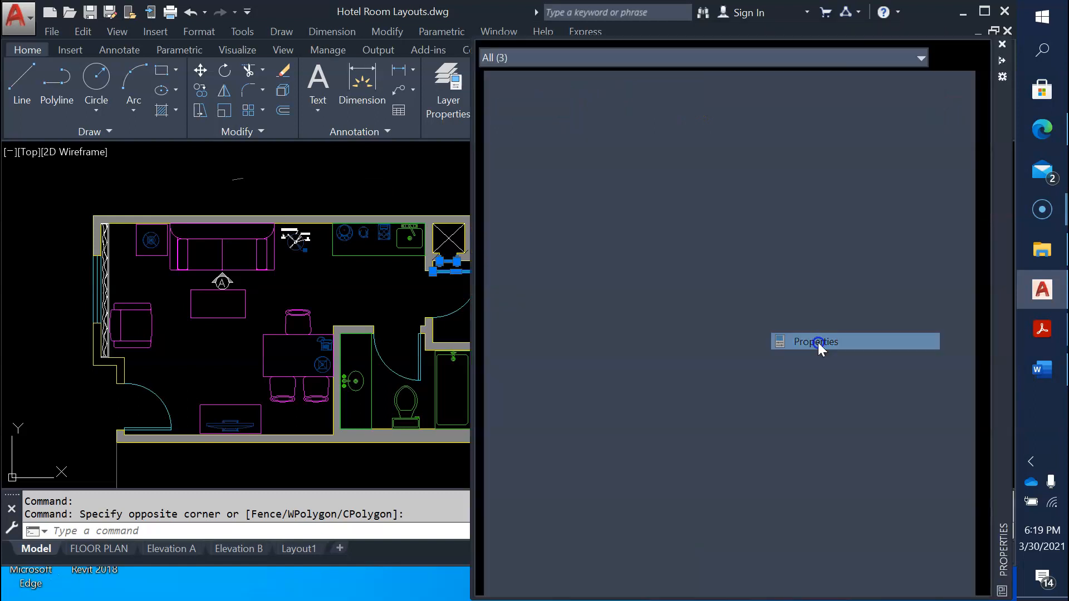
{"action": "left_click", "coordinate": [810, 113]}
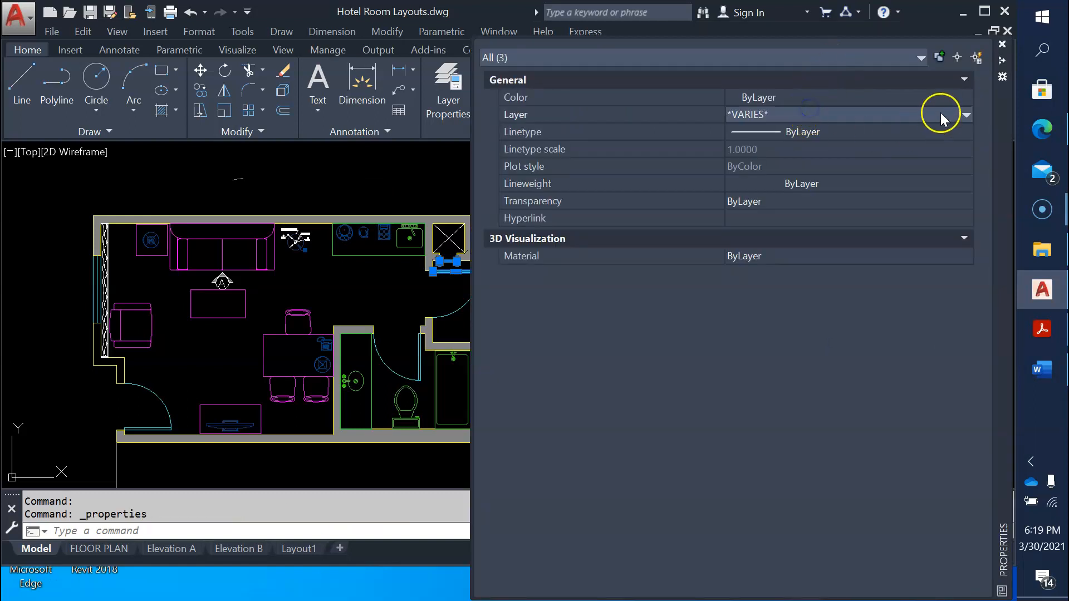
{"action": "left_click", "coordinate": [967, 114]}
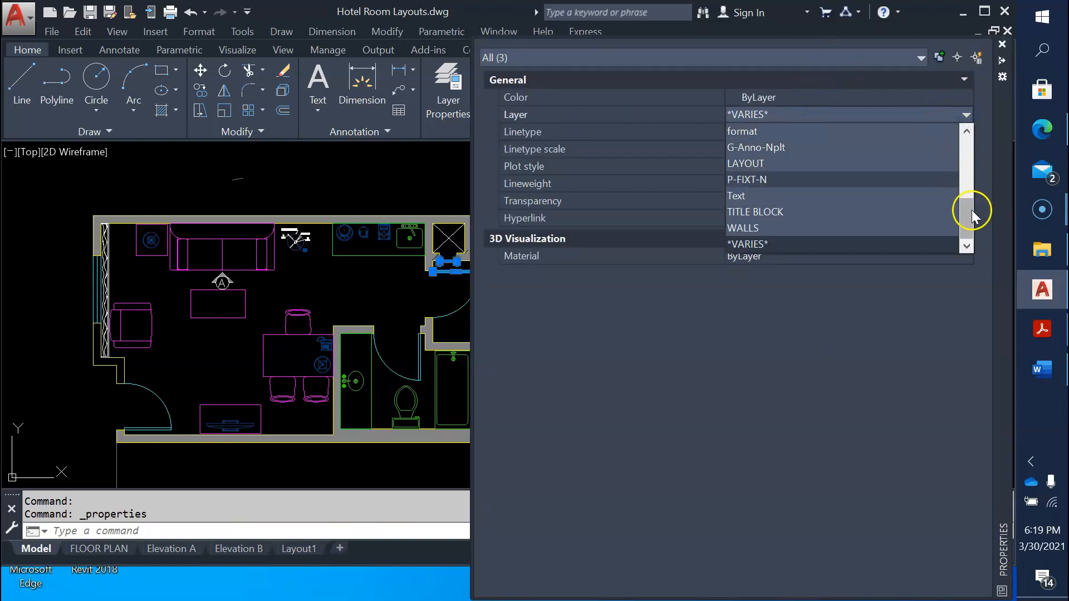
{"action": "left_click_drag", "start_coordinate": [967, 217], "coordinate": [966, 169]}
{"action": "left_click", "coordinate": [816, 167]}
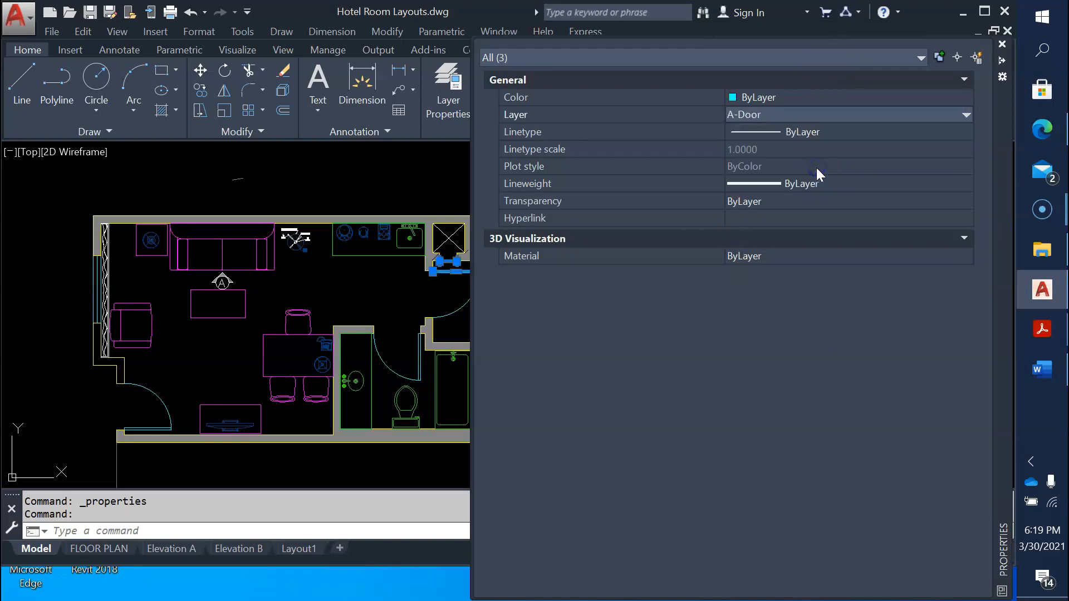
{"action": "left_click", "coordinate": [1002, 44]}
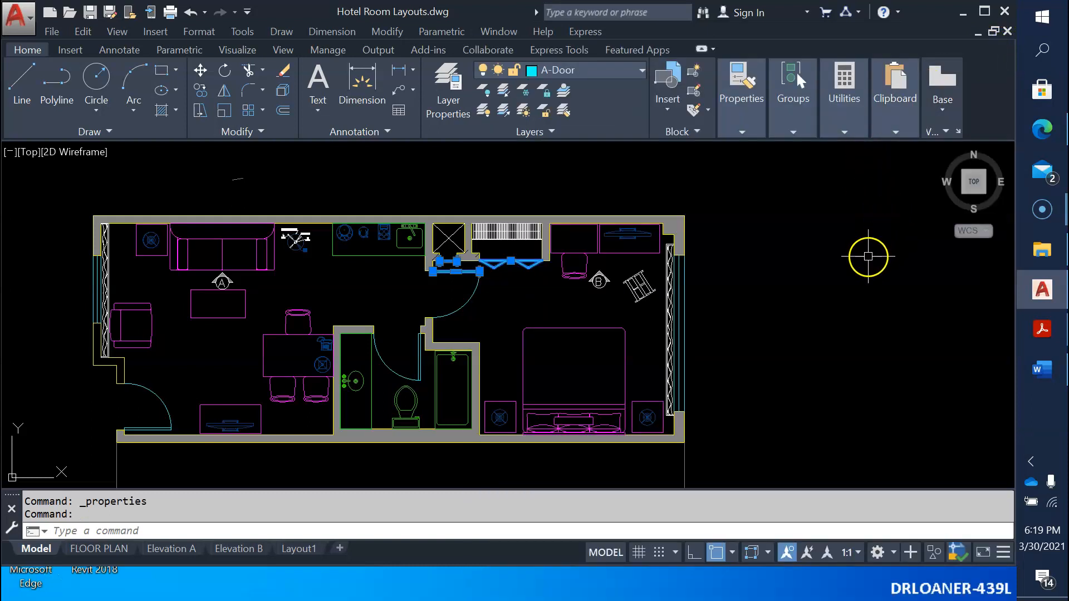
Step: Clear the door selection and try to draw a rectangle across the upper end of the bathroom vanity counter
{"action": "key", "text": "Escape"}
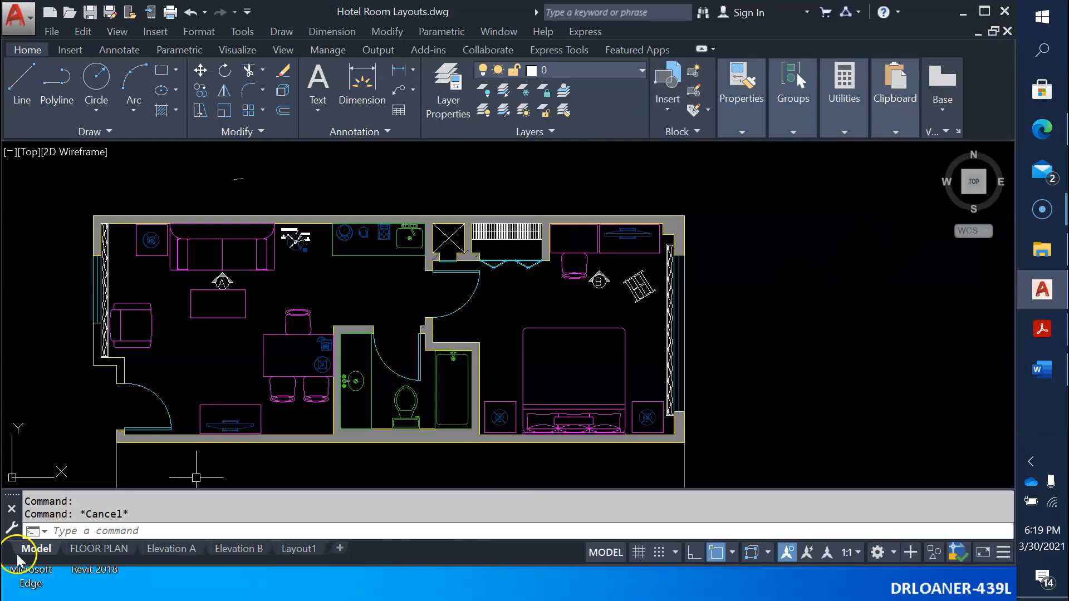
{"action": "left_click", "coordinate": [25, 578]}
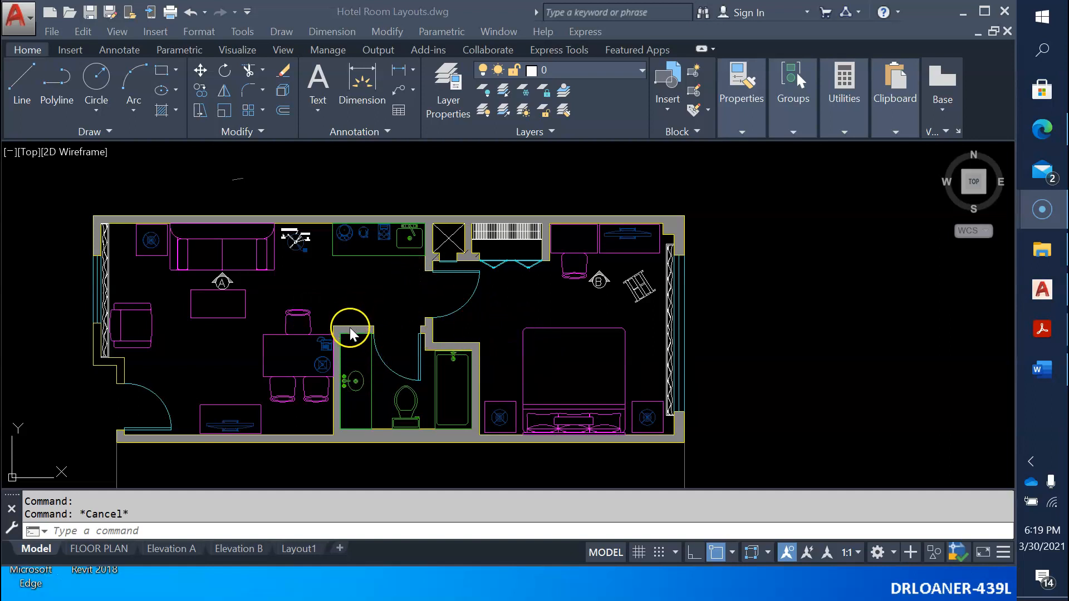
{"action": "left_click", "coordinate": [357, 408]}
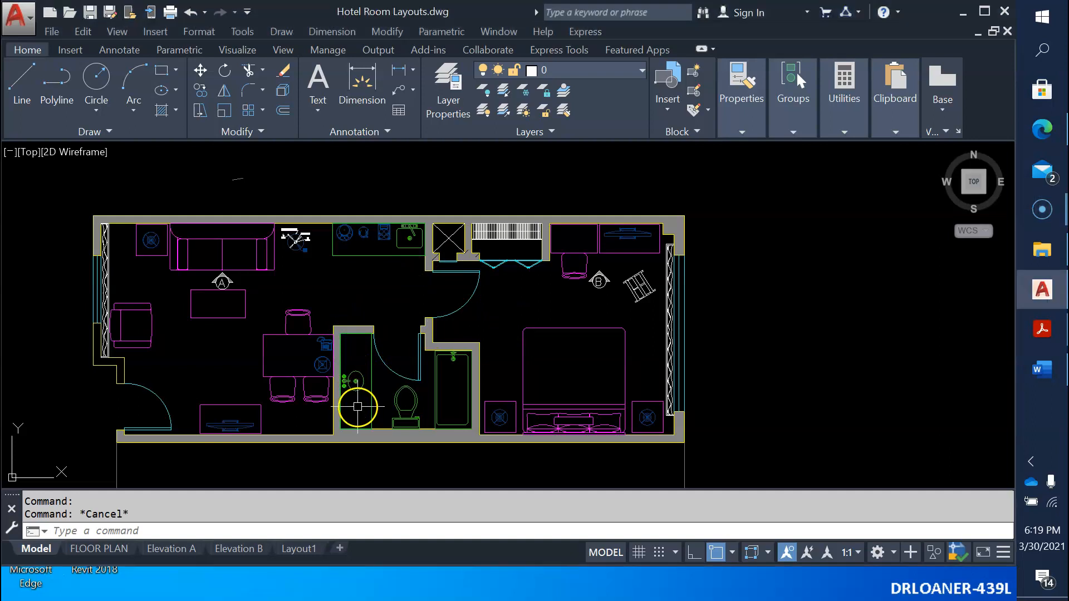
{"action": "left_click", "coordinate": [162, 70]}
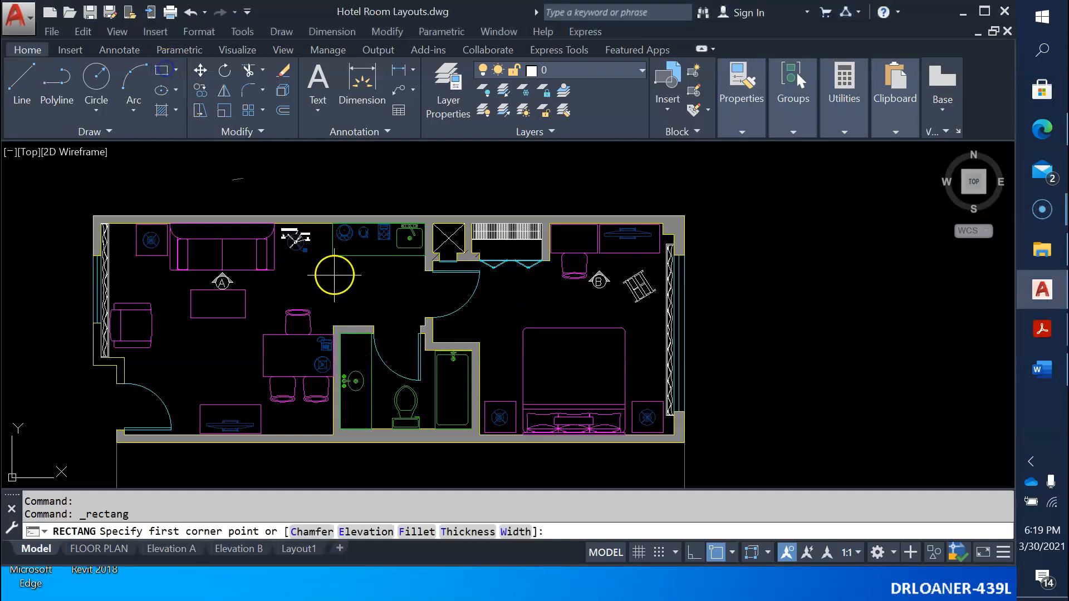
{"action": "left_click", "coordinate": [341, 334]}
{"action": "left_click", "coordinate": [371, 356]}
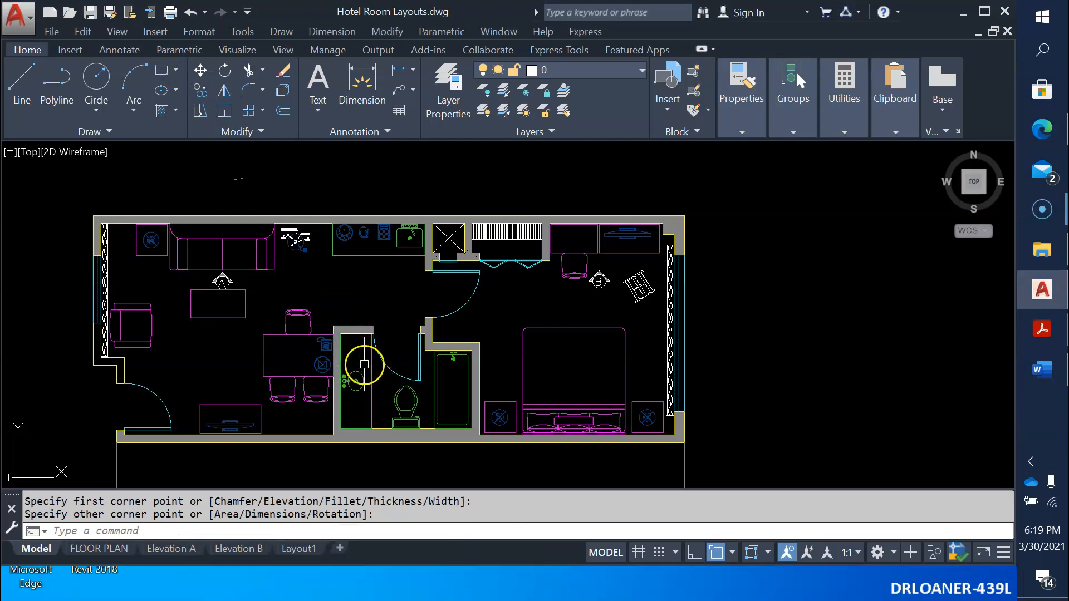
Step: Turn off object snap in the Drafting Settings while starting another rectangle at the bathroom vanity
{"action": "scroll", "coordinate": [359, 362], "scroll_direction": "up", "scroll_amount": 8}
{"action": "left_click", "coordinate": [162, 69]}
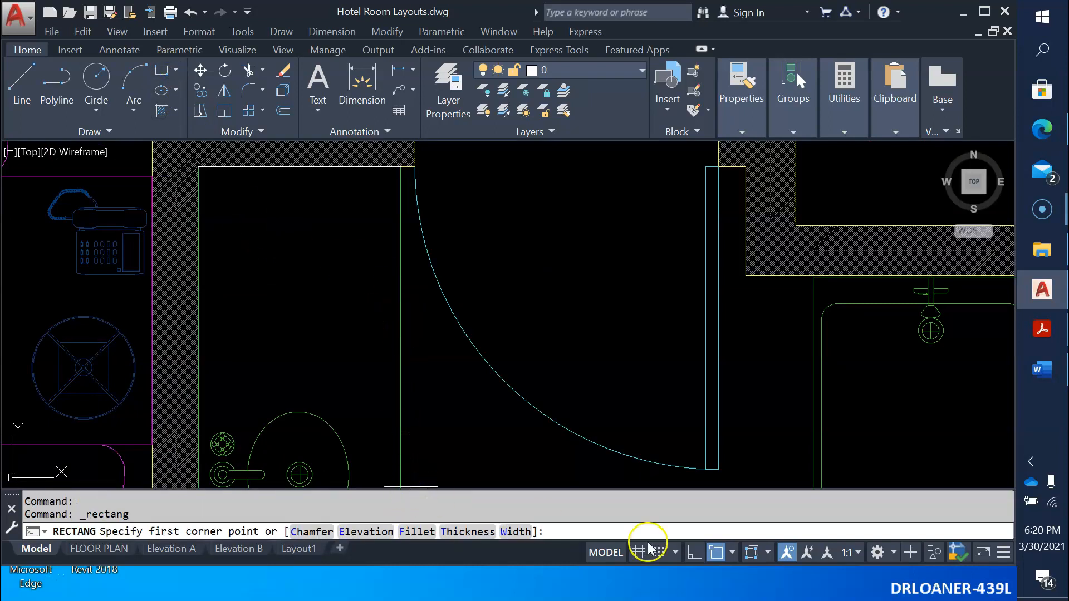
{"action": "left_click", "coordinate": [729, 553]}
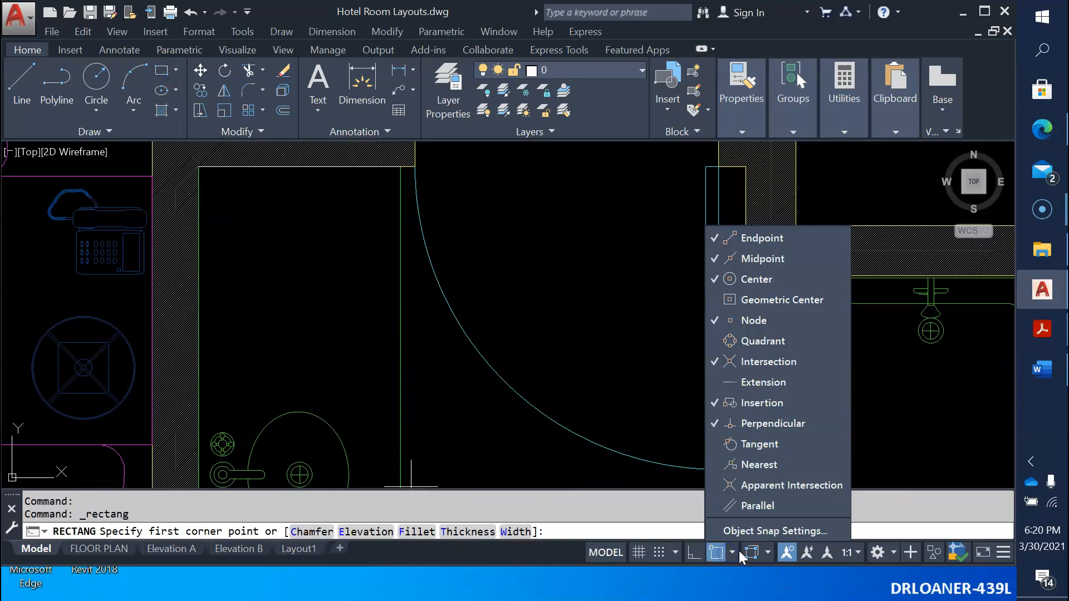
{"action": "left_click", "coordinate": [742, 532]}
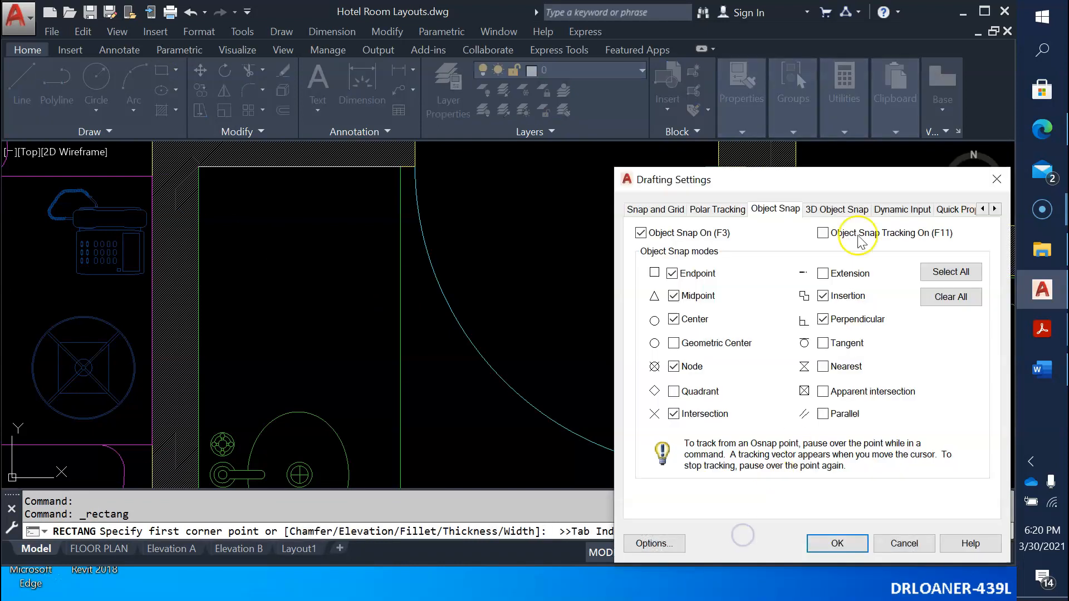
{"action": "left_click", "coordinate": [641, 233]}
{"action": "left_click", "coordinate": [835, 542]}
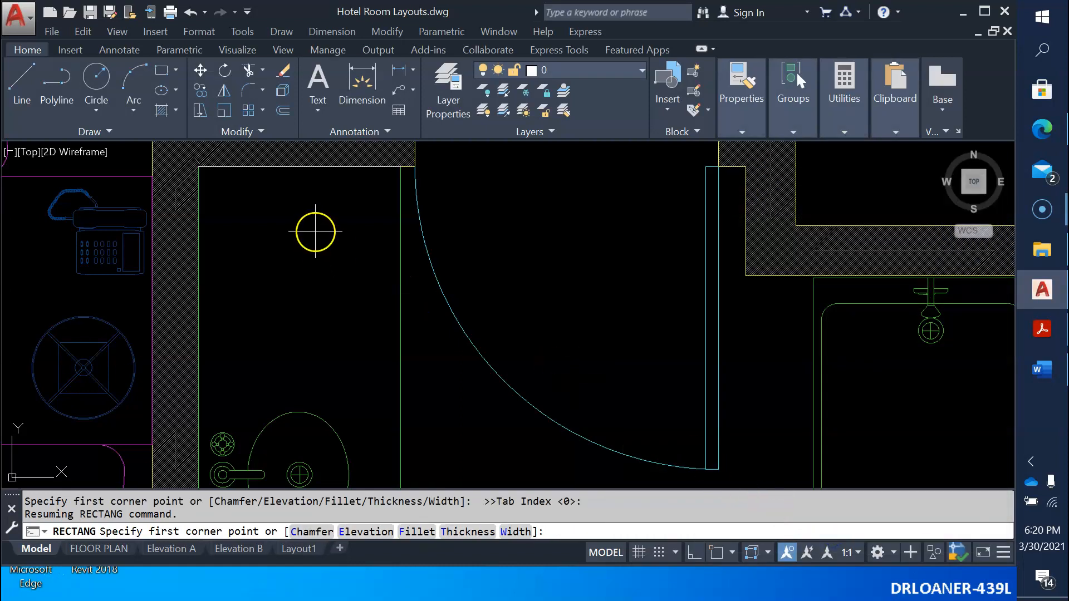
Step: Draw a rectangle of about 420 sq. in. from the vanity counter's front edge to its upper wall corner
{"action": "left_click", "coordinate": [161, 72]}
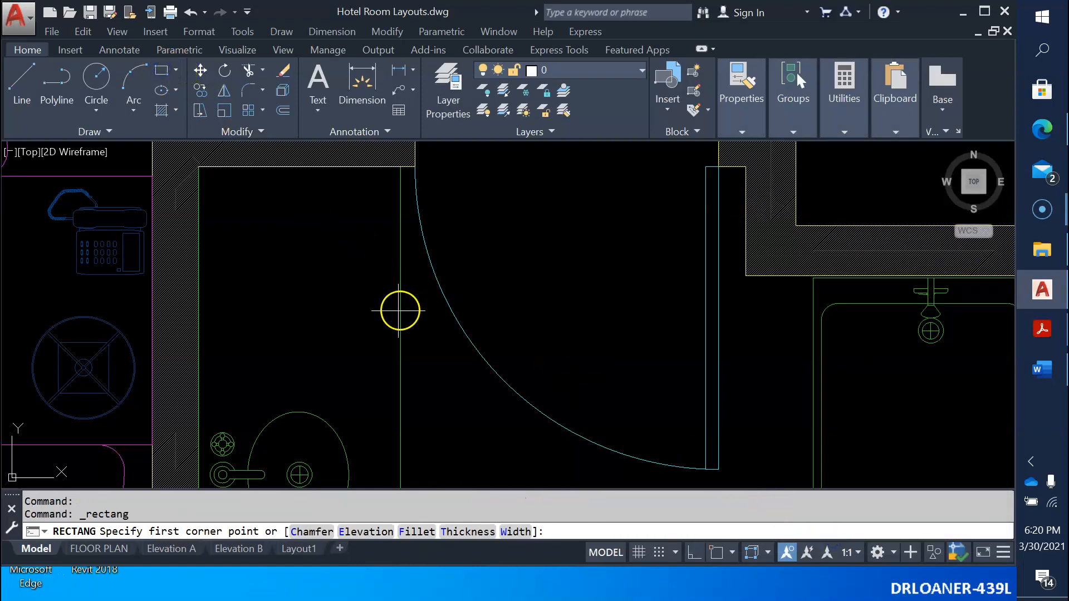
{"action": "left_click", "coordinate": [399, 314]}
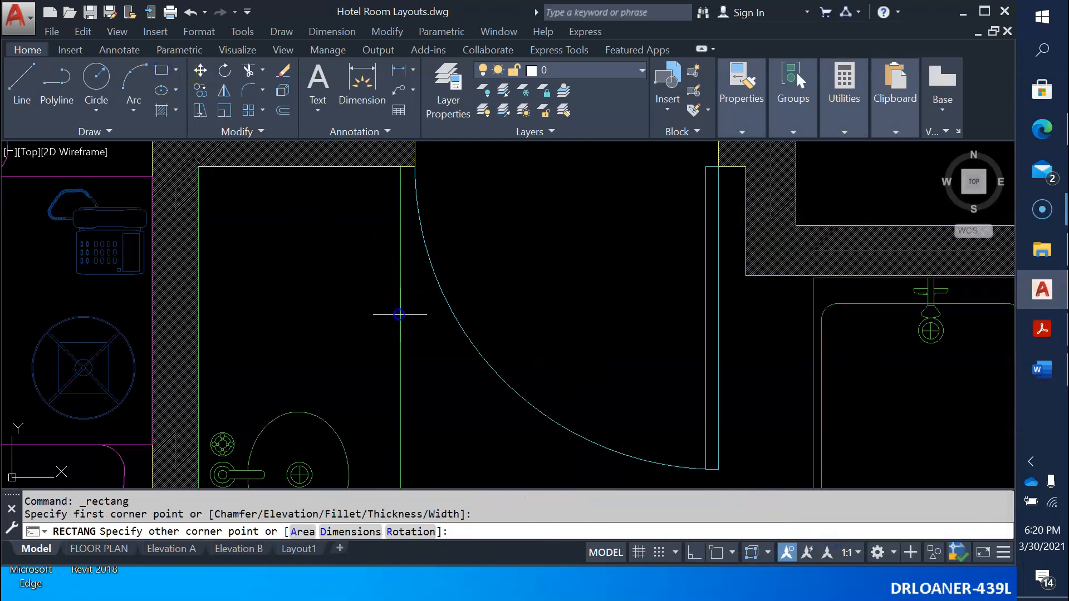
{"action": "left_click", "coordinate": [200, 167]}
Step: Copy the new rectangle to the vanity counter's lower end, snapping its lower front corner to the counter's corner with object snap on
{"action": "scroll", "coordinate": [351, 163], "scroll_direction": "down", "scroll_amount": 4}
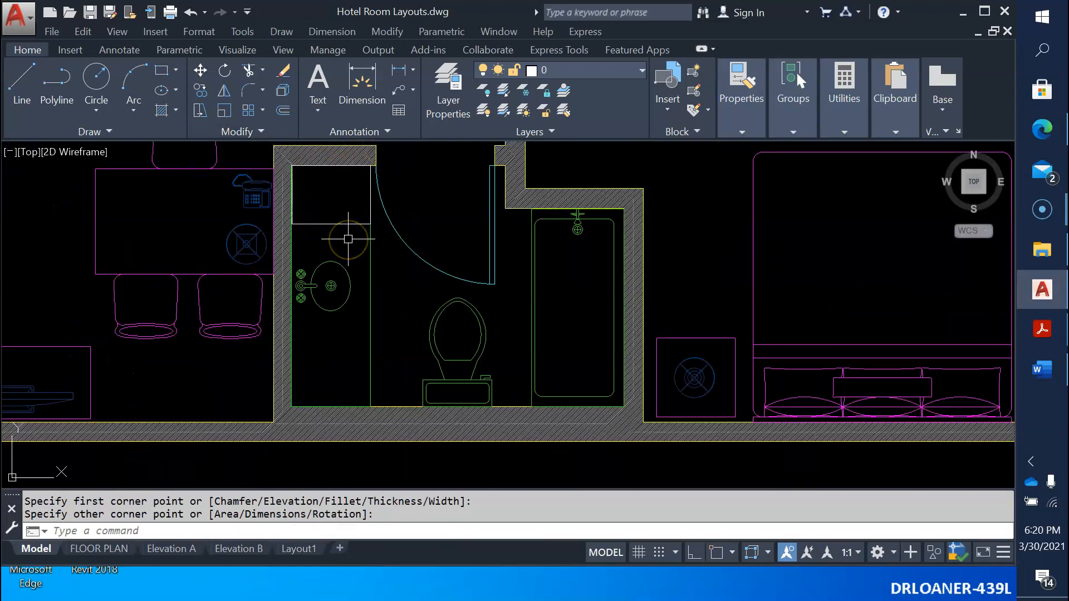
{"action": "type", "text": "co"}
{"action": "key", "text": "Return"}
{"action": "left_click", "coordinate": [349, 233]}
{"action": "left_click", "coordinate": [326, 210]}
{"action": "key", "text": "Return"}
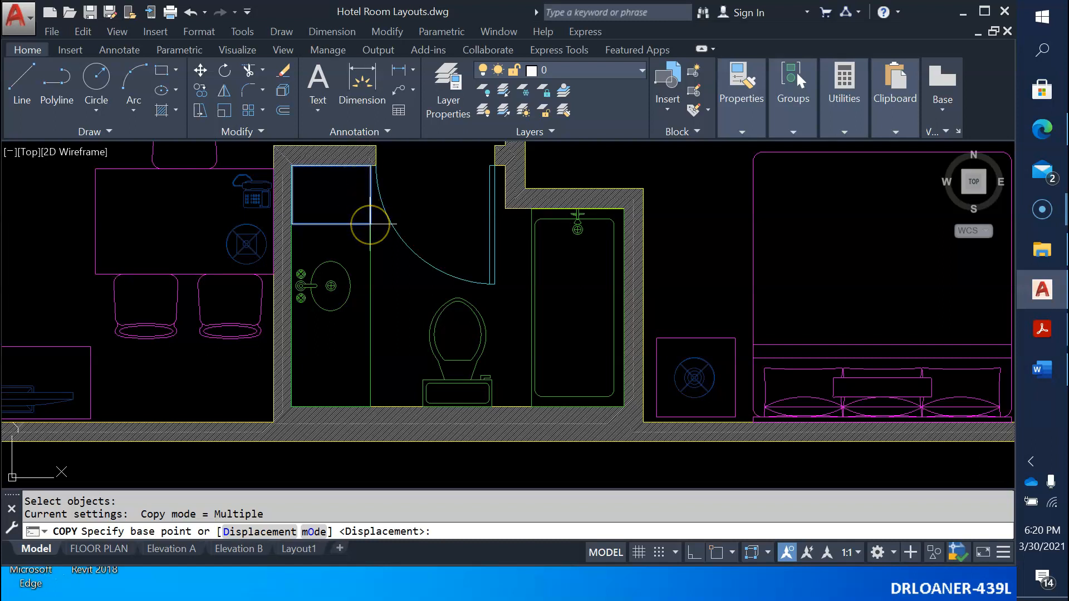
{"action": "key", "text": "F3"}
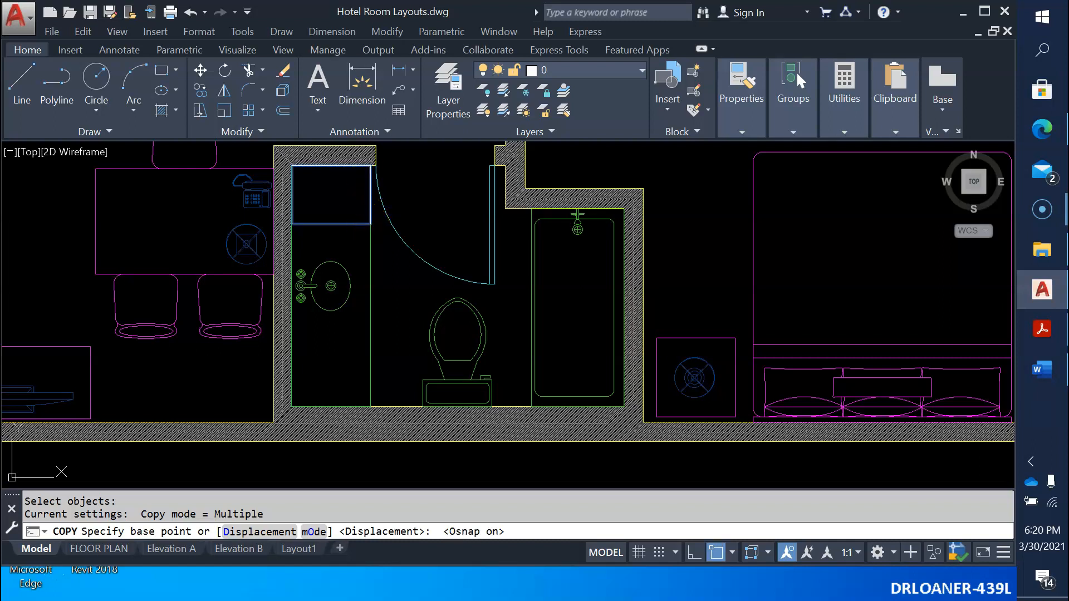
{"action": "left_click", "coordinate": [370, 224]}
{"action": "left_click", "coordinate": [370, 223]}
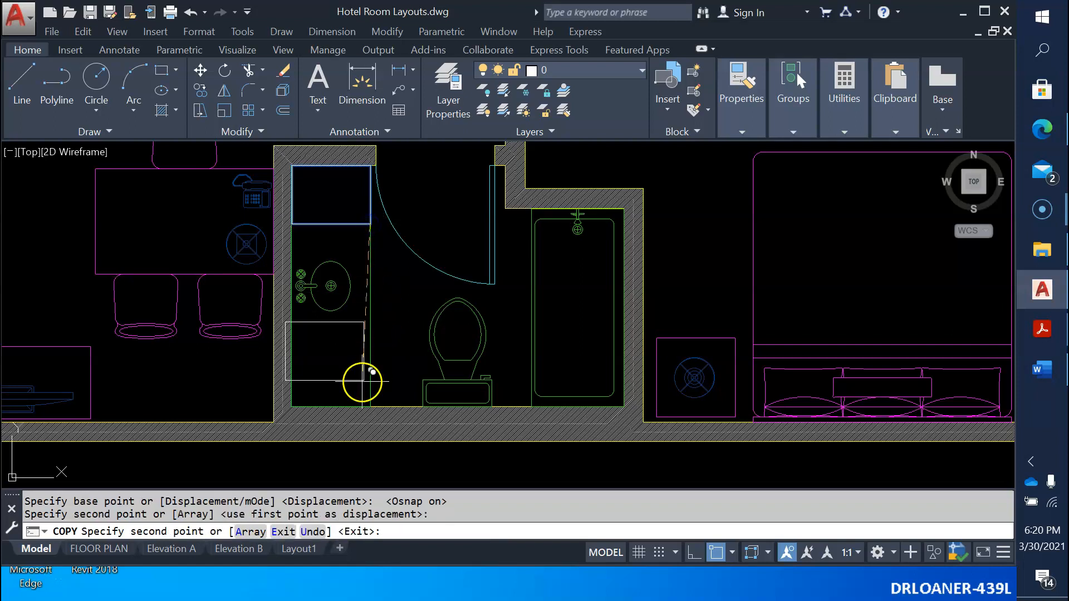
{"action": "left_click", "coordinate": [371, 406]}
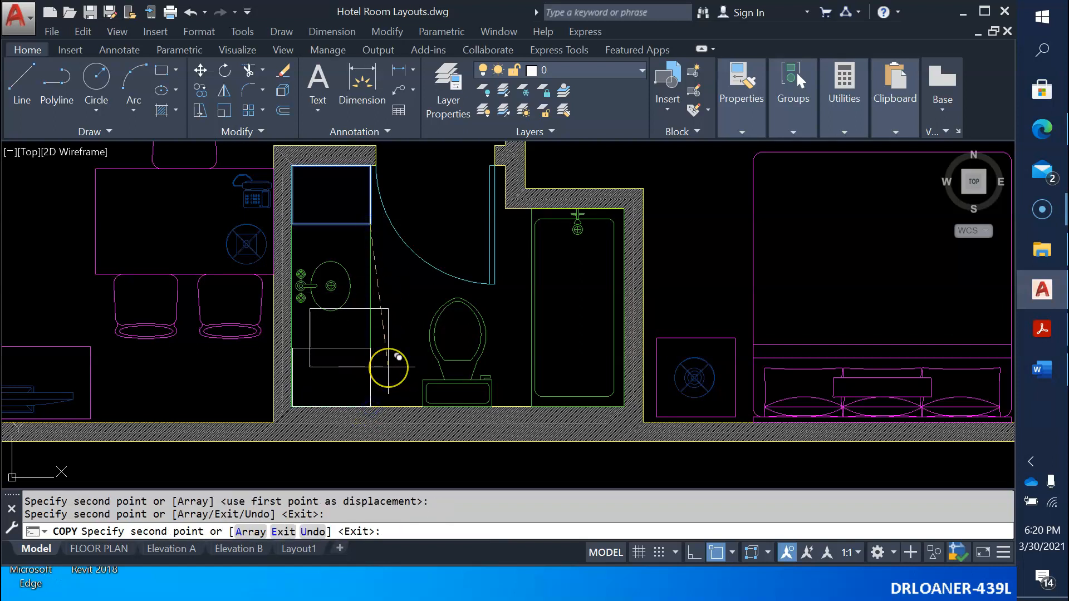
{"action": "key", "text": "Escape"}
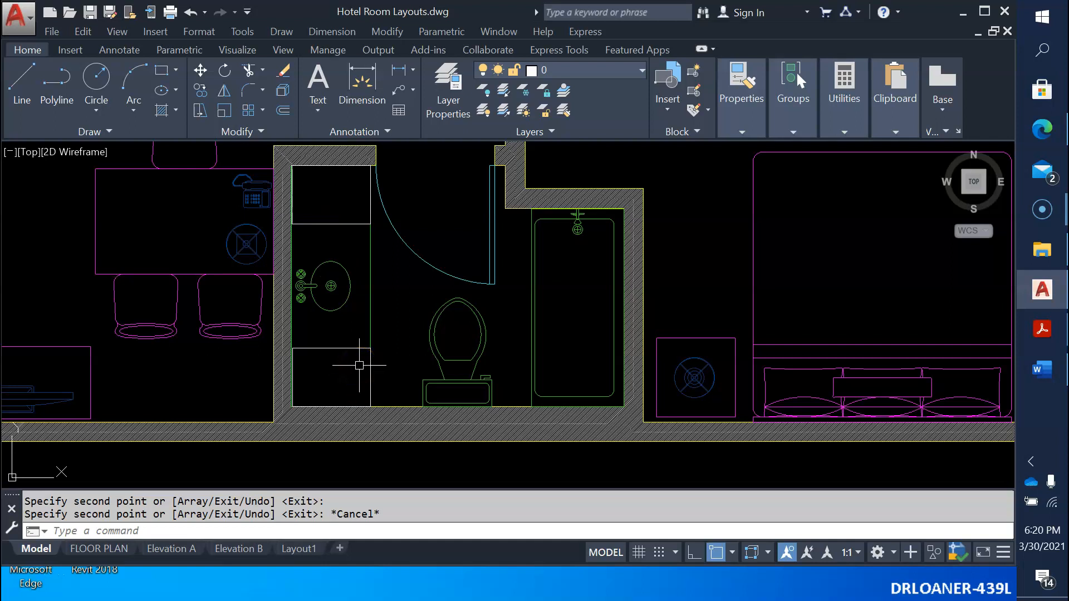
Step: Select the rectangles at both ends of the vanity counter and assign them to layer A-Cabinet in Properties
{"action": "mouse_move", "coordinate": [359, 366]}
{"action": "left_mouse_down"}
{"action": "mouse_move", "coordinate": [353, 329]}
{"action": "mouse_move", "coordinate": [320, 334]}
{"action": "mouse_move", "coordinate": [334, 353]}
{"action": "left_mouse_up"}
{"action": "left_click", "coordinate": [348, 229]}
{"action": "left_click", "coordinate": [332, 209]}
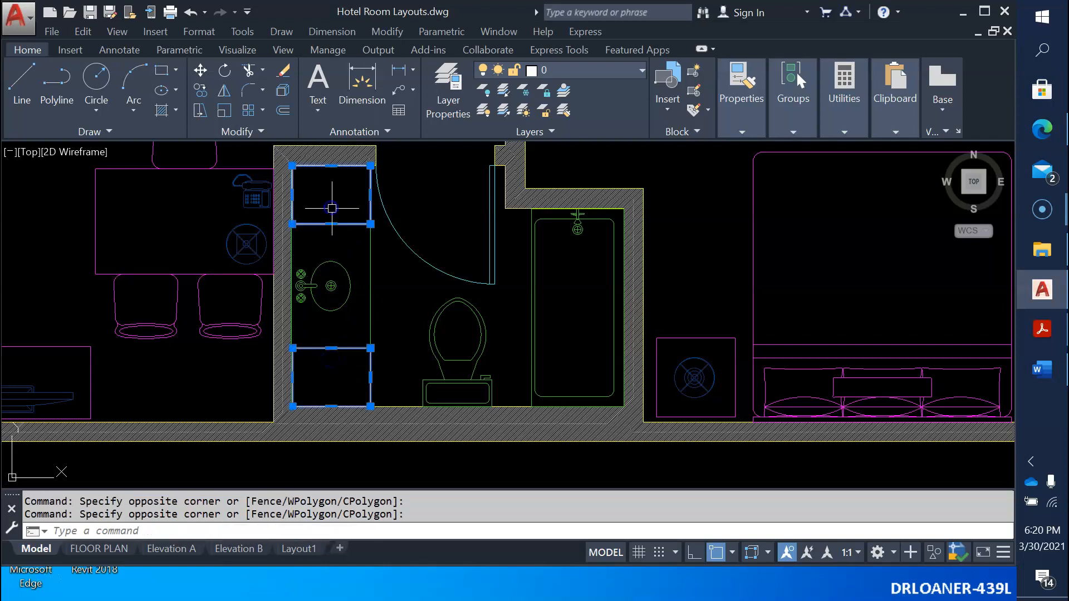
{"action": "right_click", "coordinate": [333, 211]}
{"action": "left_click", "coordinate": [367, 528]}
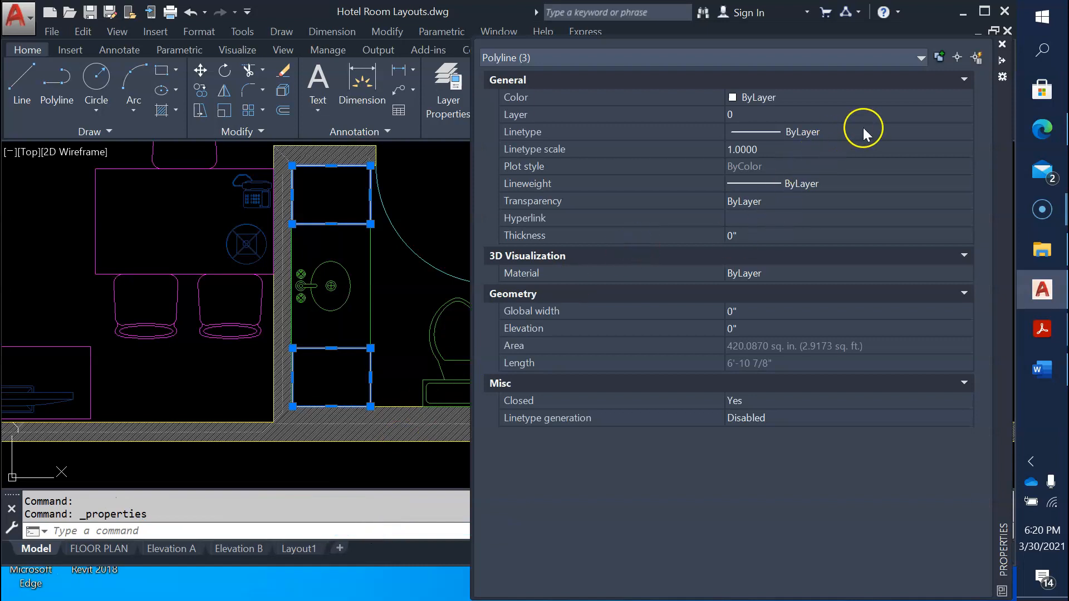
{"action": "left_click", "coordinate": [963, 114]}
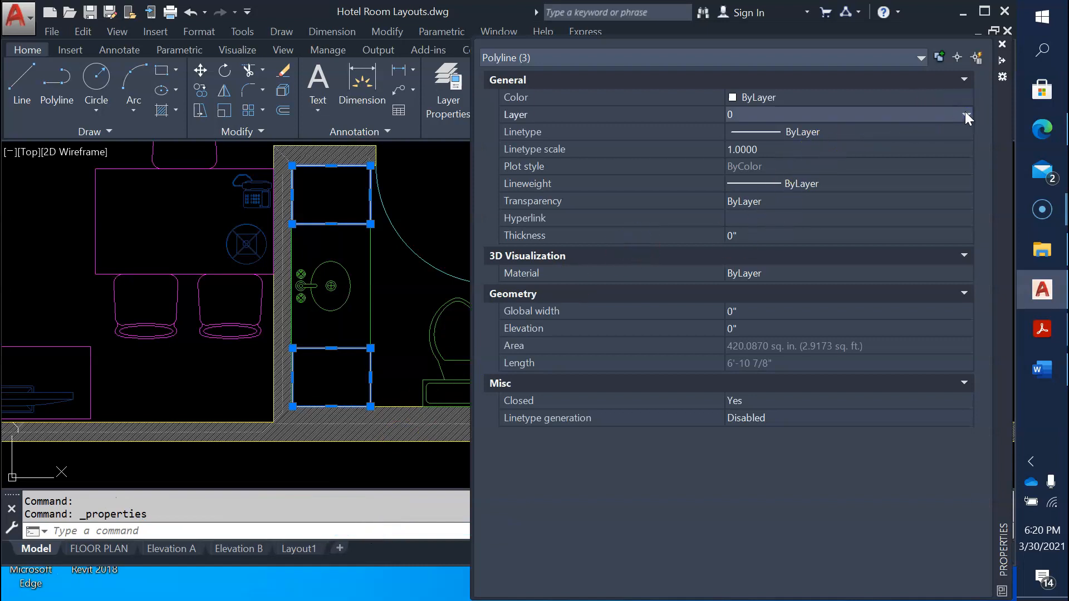
{"action": "left_click", "coordinate": [966, 115]}
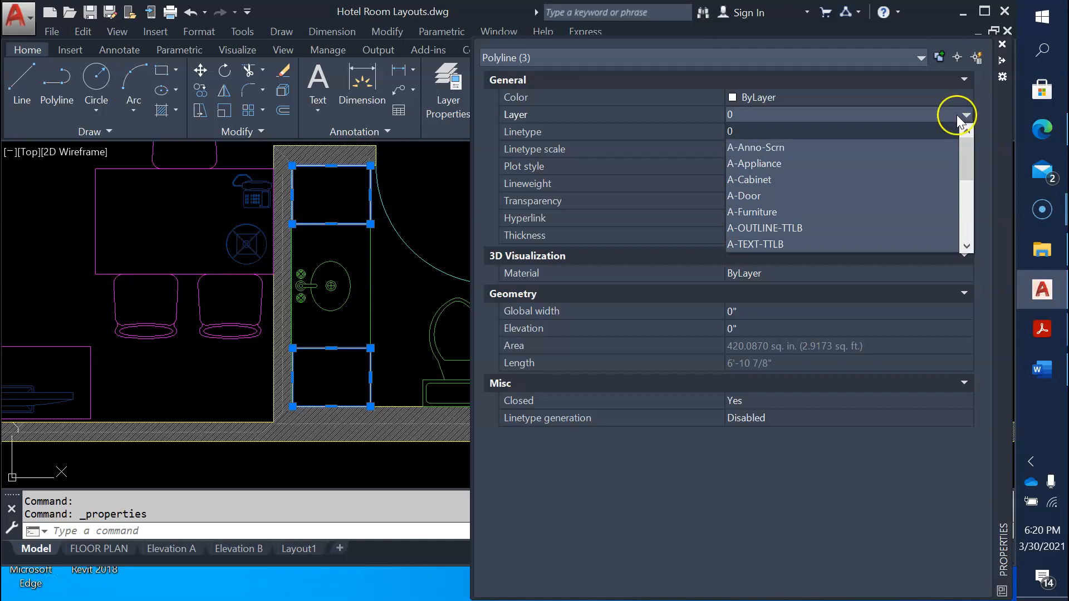
{"action": "left_click", "coordinate": [816, 180]}
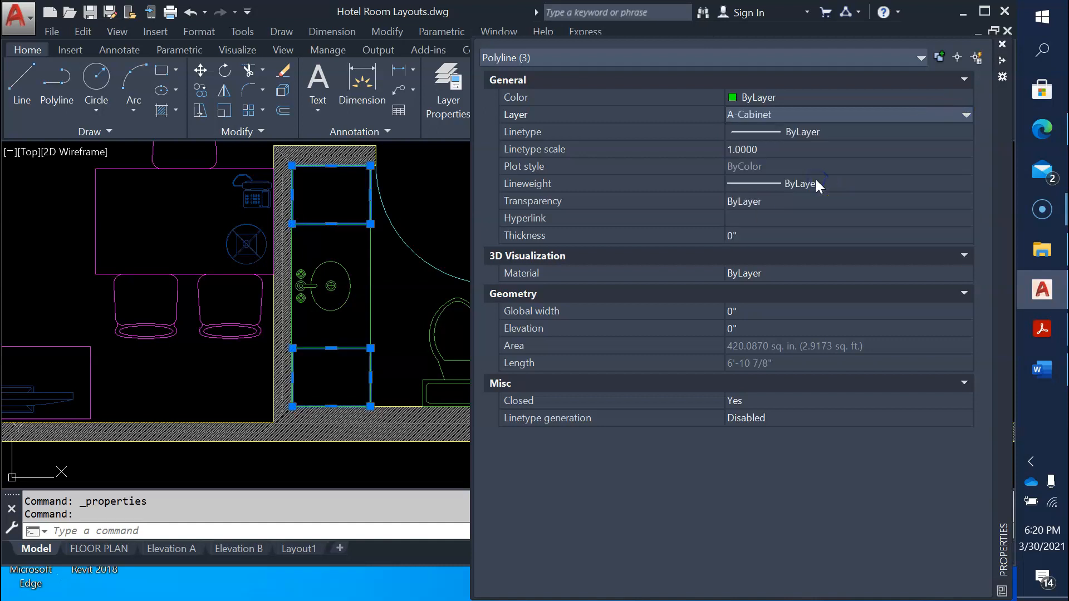
Step: Set the selected vanity rectangles' linetype to DASHED, close Properties and clear the selection
{"action": "left_click", "coordinate": [870, 134]}
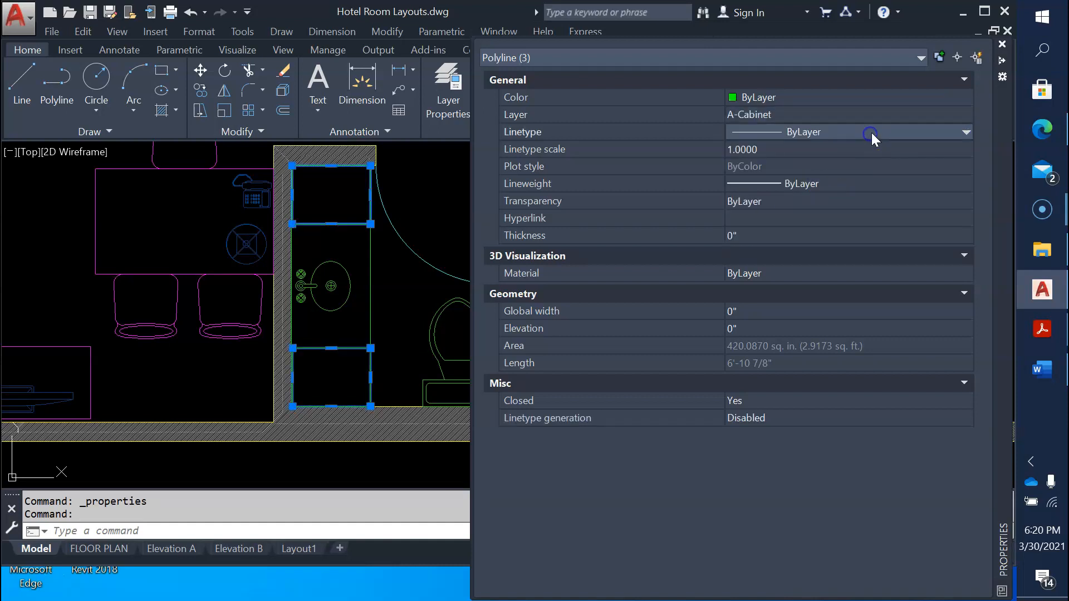
{"action": "left_click", "coordinate": [962, 132]}
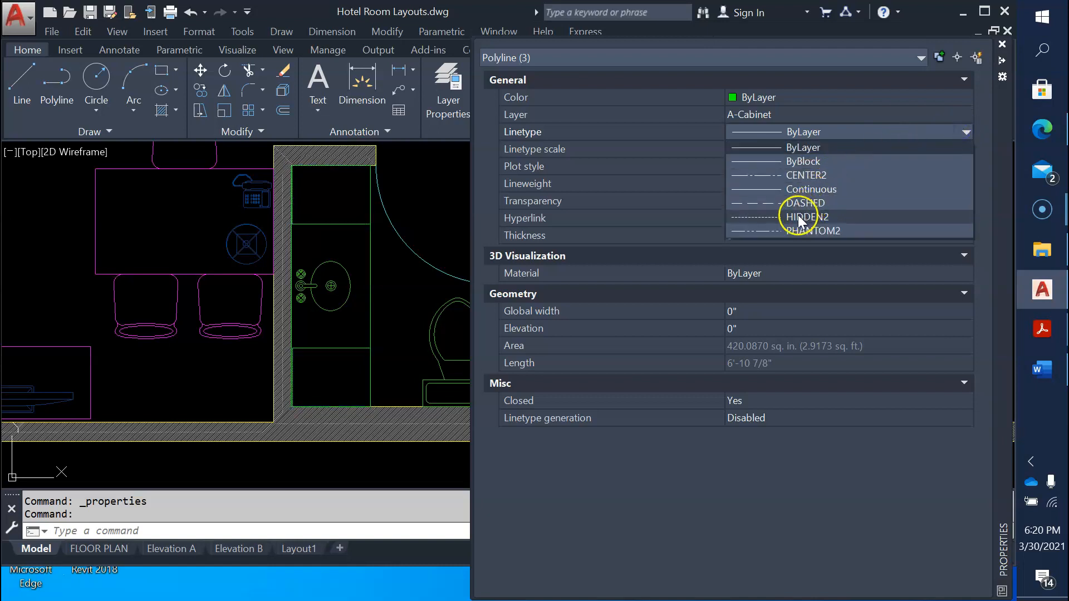
{"action": "left_click", "coordinate": [816, 203]}
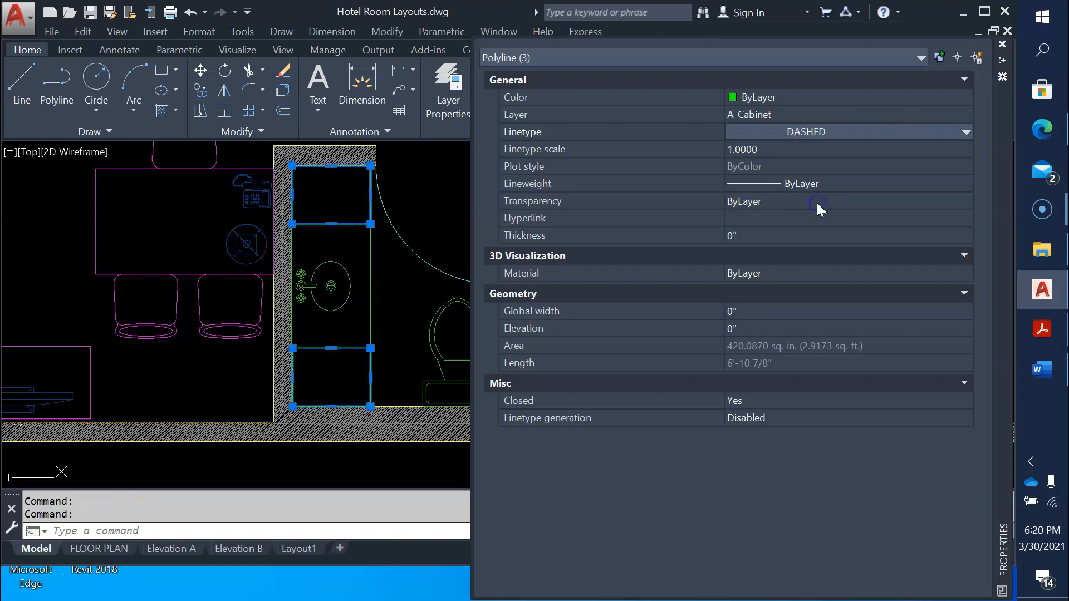
{"action": "left_click", "coordinate": [1004, 44]}
{"action": "key", "text": "Escape"}
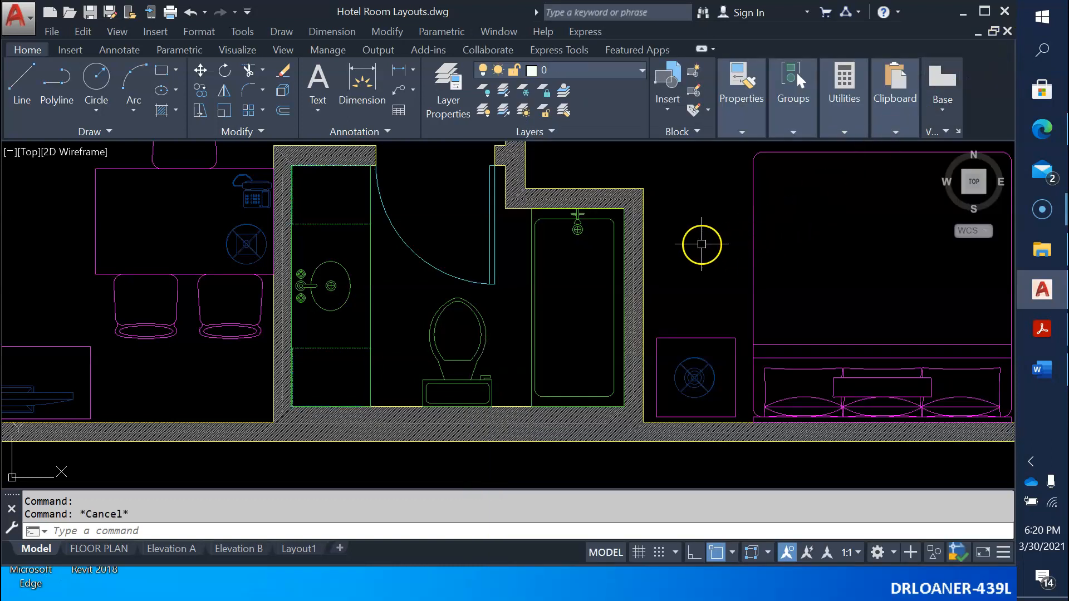
Step: Set the drawing's global linetype scale (LTSCALE) to 12
{"action": "scroll", "coordinate": [321, 354], "scroll_direction": "up", "scroll_amount": 8}
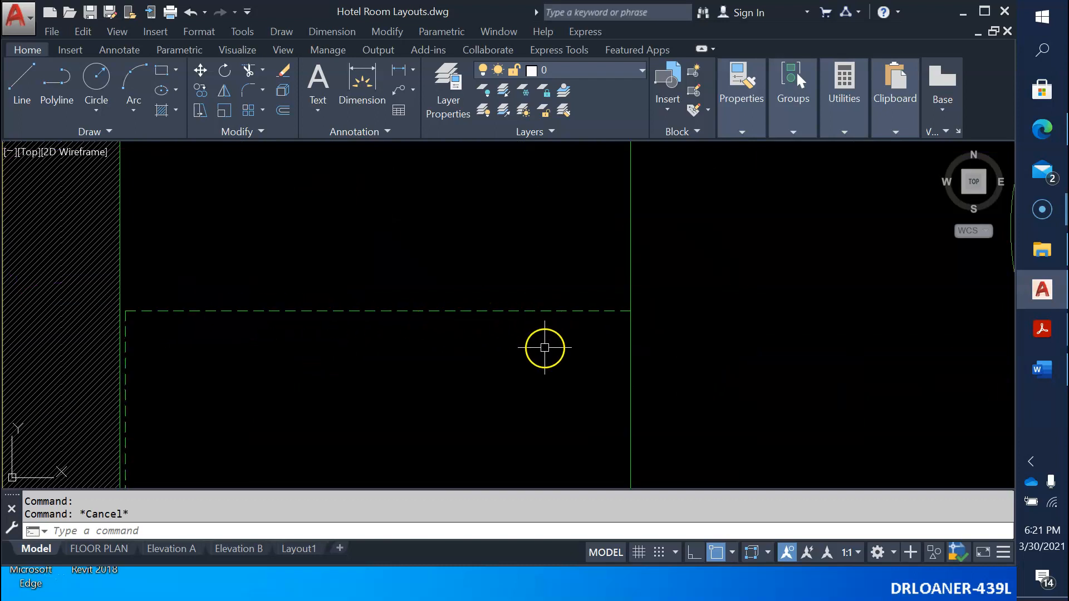
{"action": "type", "text": "lt"}
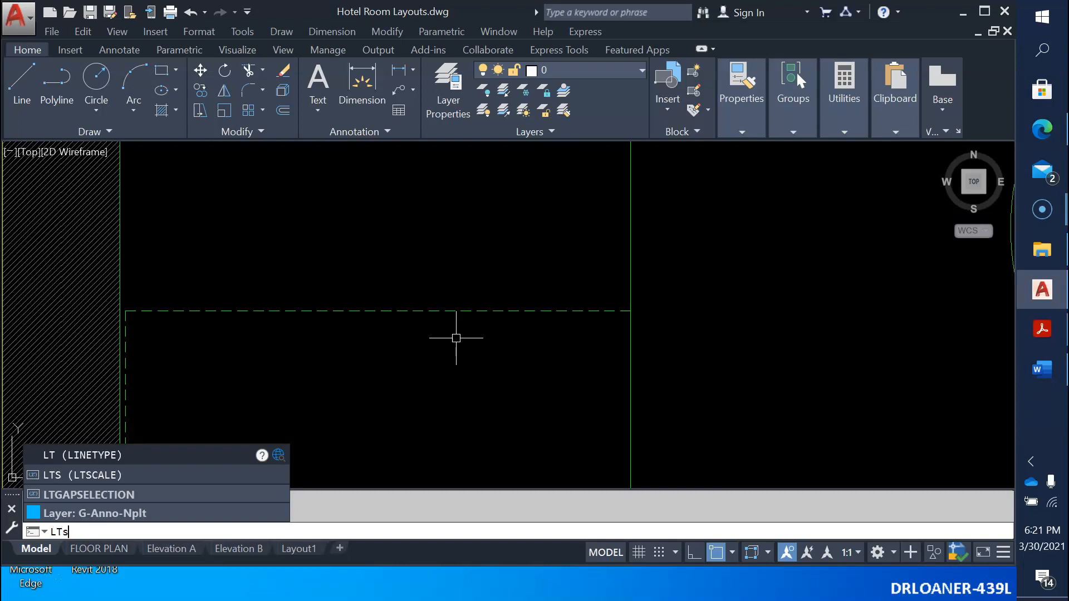
{"action": "key", "text": "Return"}
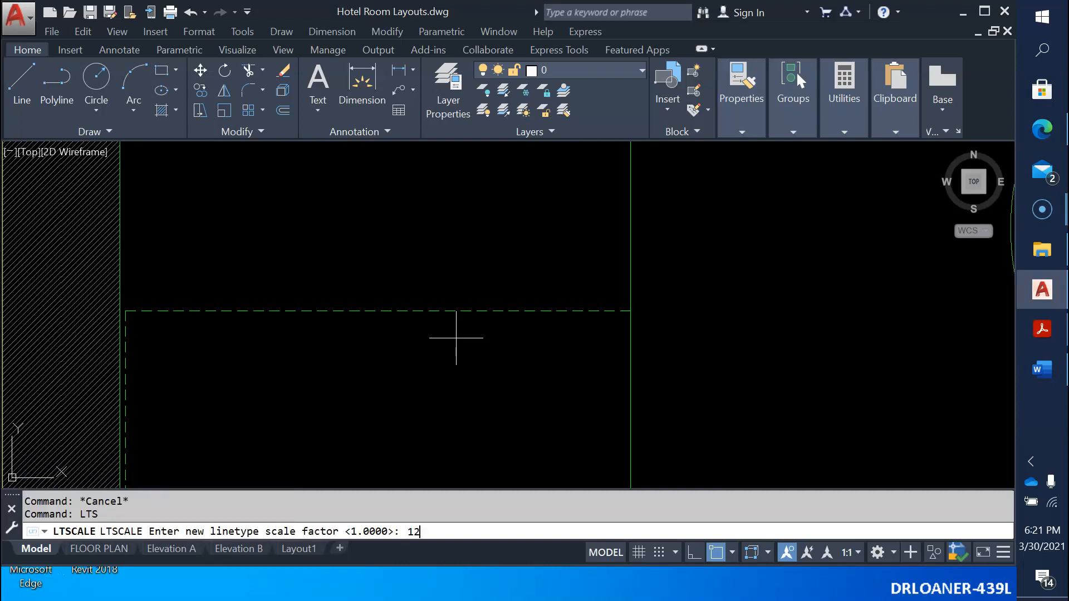
{"action": "key", "text": "Return"}
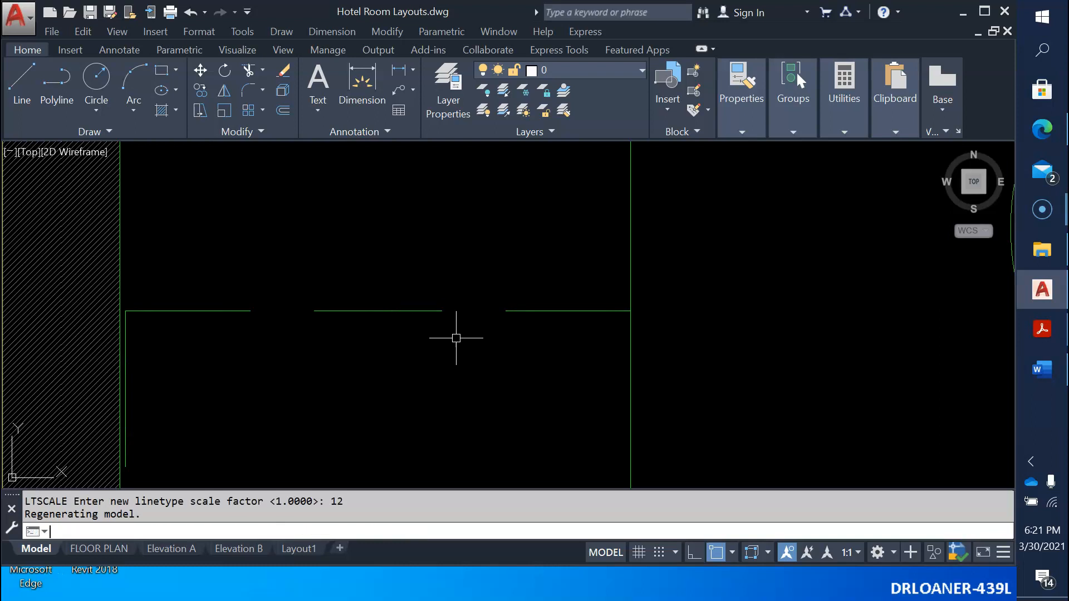
{"action": "scroll", "coordinate": [456, 338], "scroll_direction": "down", "scroll_amount": 5}
{"action": "scroll", "coordinate": [470, 389], "scroll_direction": "down", "scroll_amount": 2}
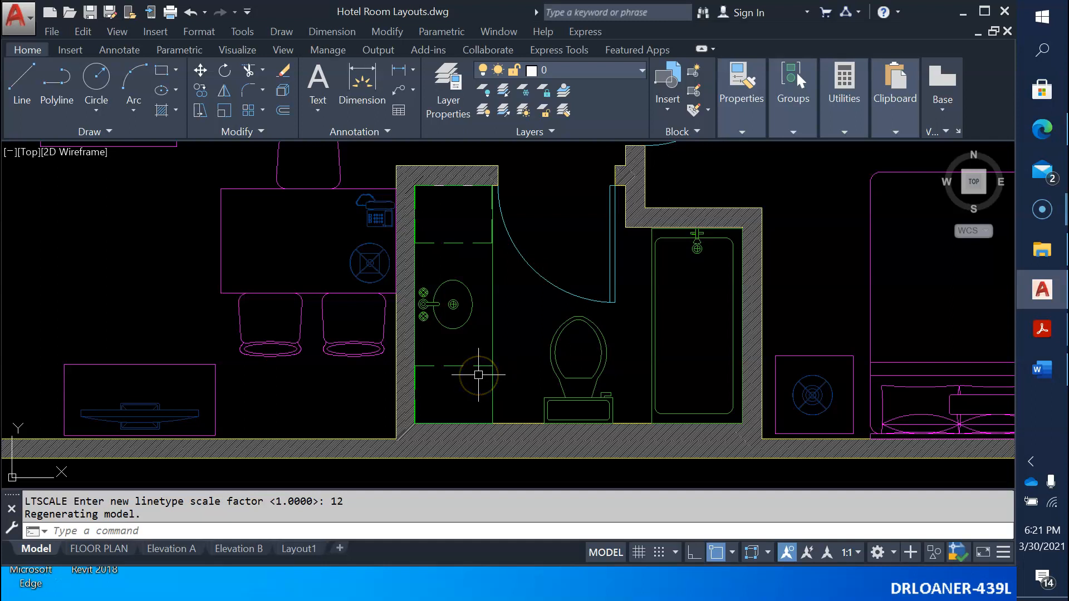
Step: Set the A-Wall Hatch layer's transparency to 60 in the Layer Properties Manager and close the manager
{"action": "left_click", "coordinate": [462, 83]}
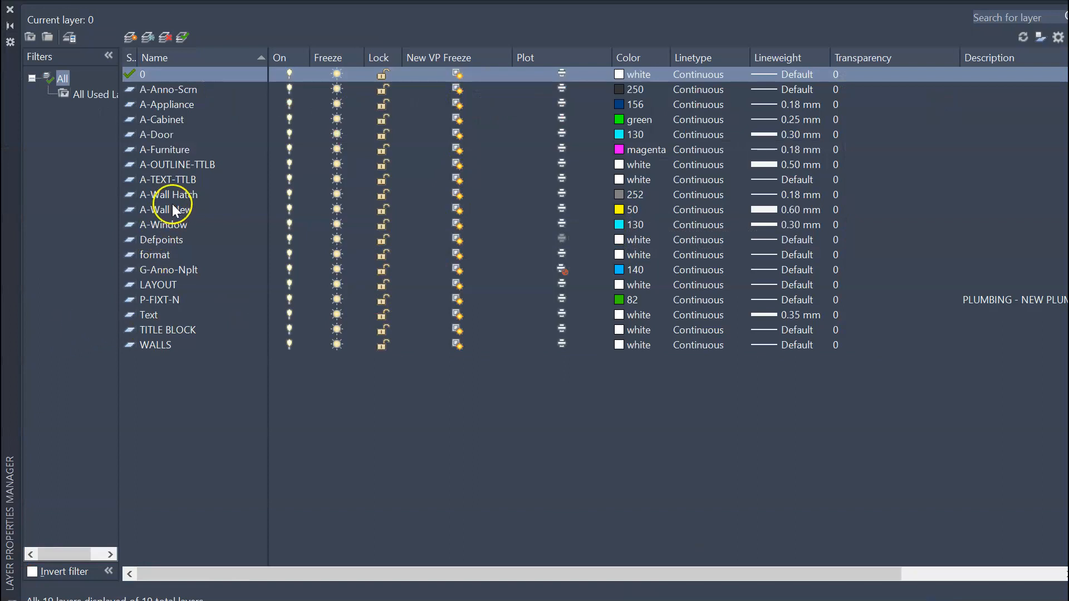
{"action": "left_click", "coordinate": [197, 193]}
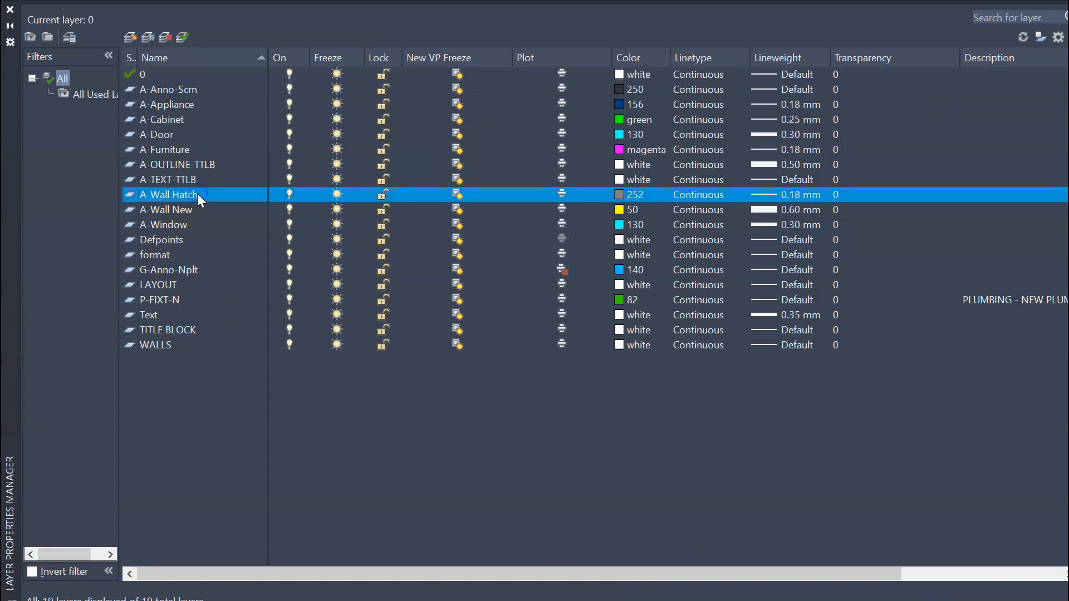
{"action": "left_click", "coordinate": [177, 195]}
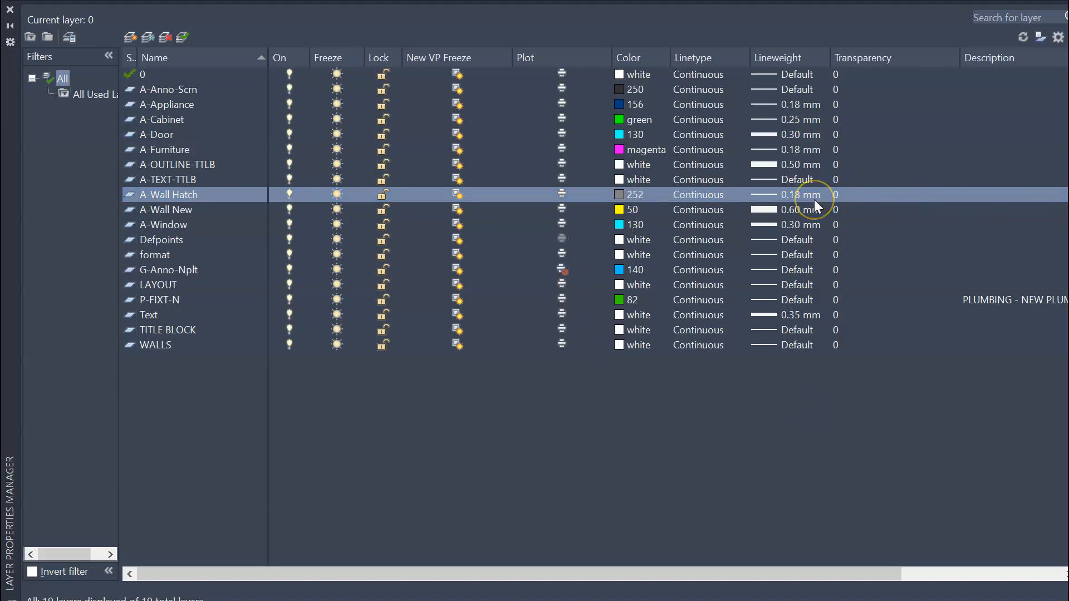
{"action": "left_click", "coordinate": [862, 194]}
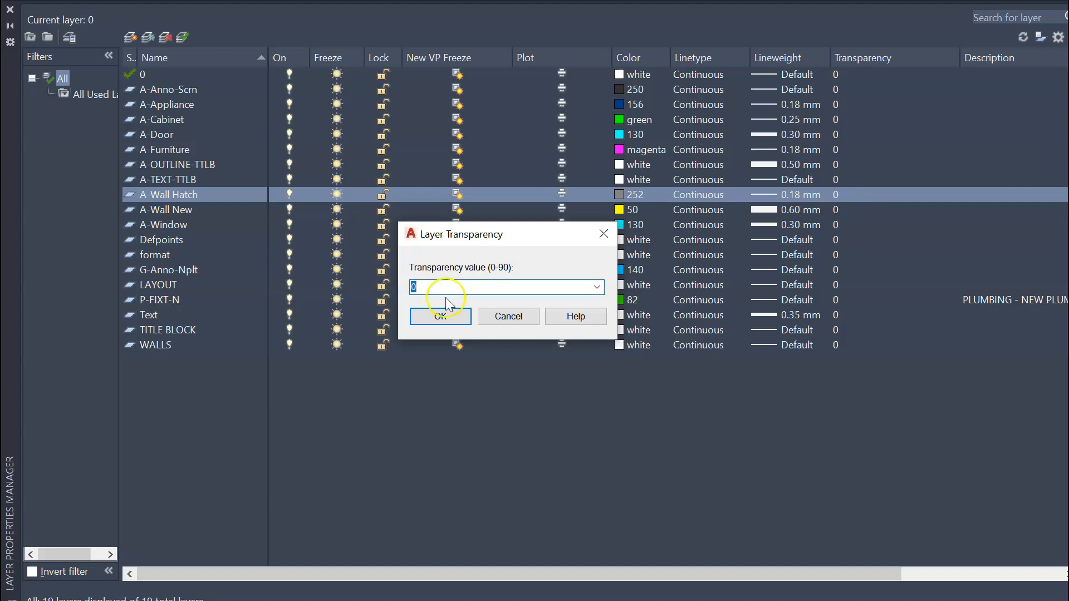
{"action": "type", "text": "60"}
{"action": "left_click", "coordinate": [430, 317]}
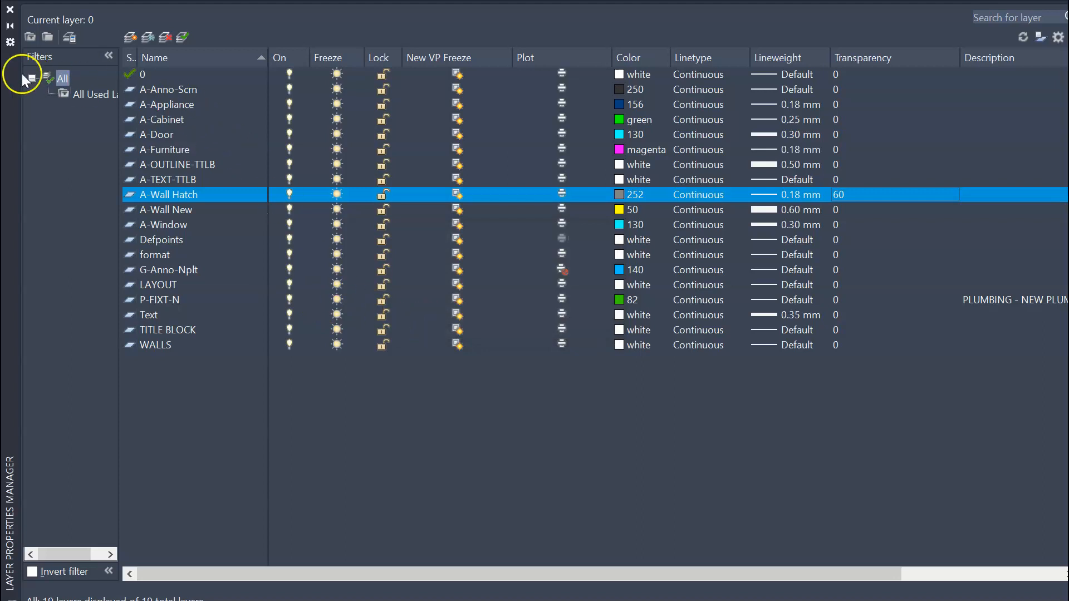
{"action": "left_click", "coordinate": [9, 9]}
{"action": "scroll", "coordinate": [483, 391], "scroll_direction": "down", "scroll_amount": 6}
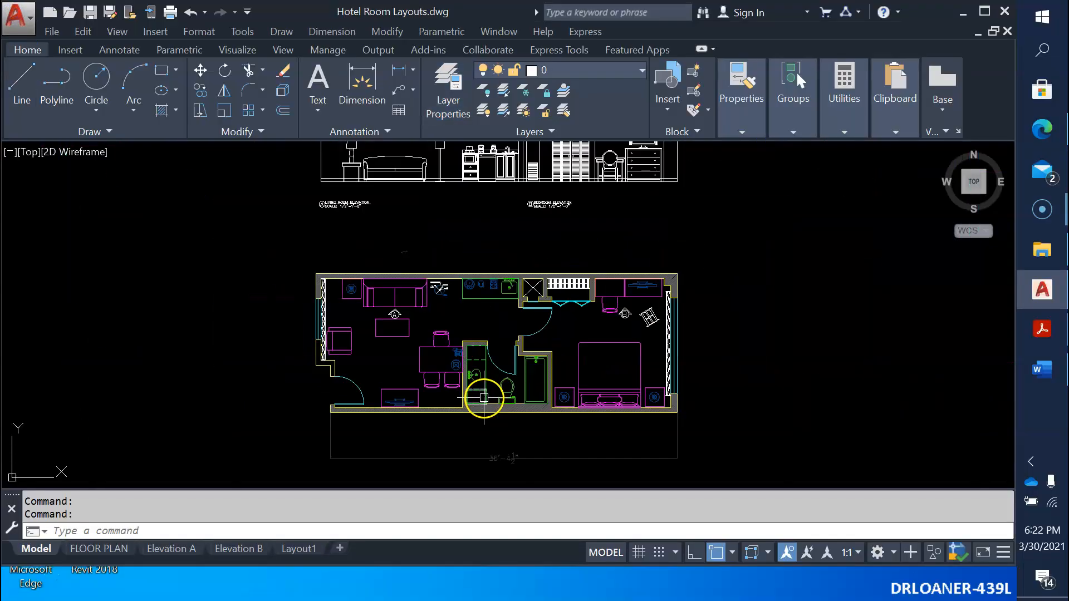